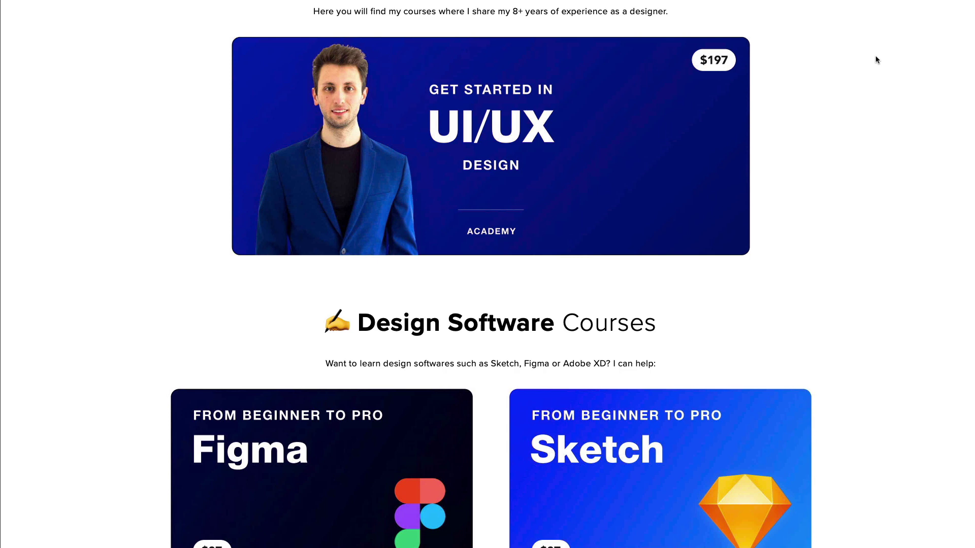
# - Look through the design software and sales course offers on the courses page
pyautogui.scroll(-5, 877, 60)
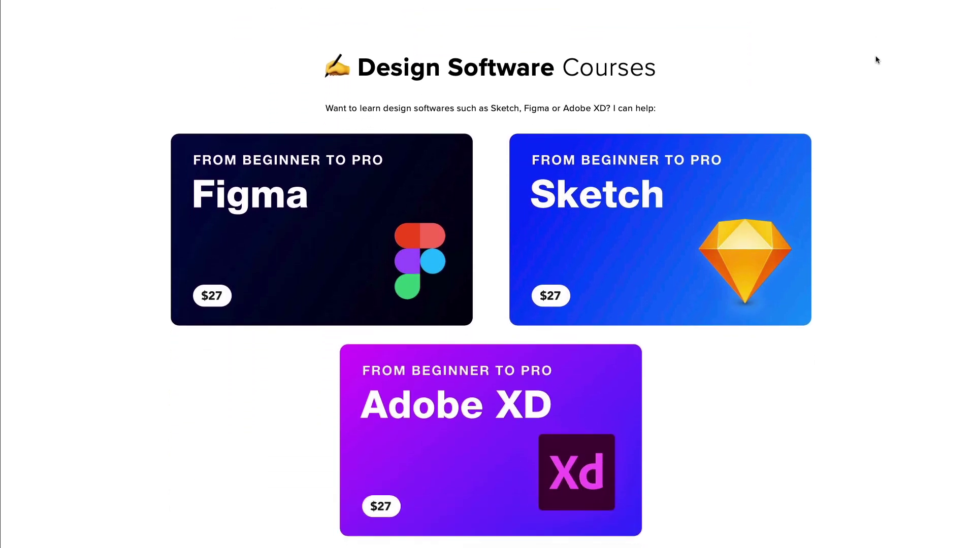
pyautogui.scroll(-3, 877, 60)
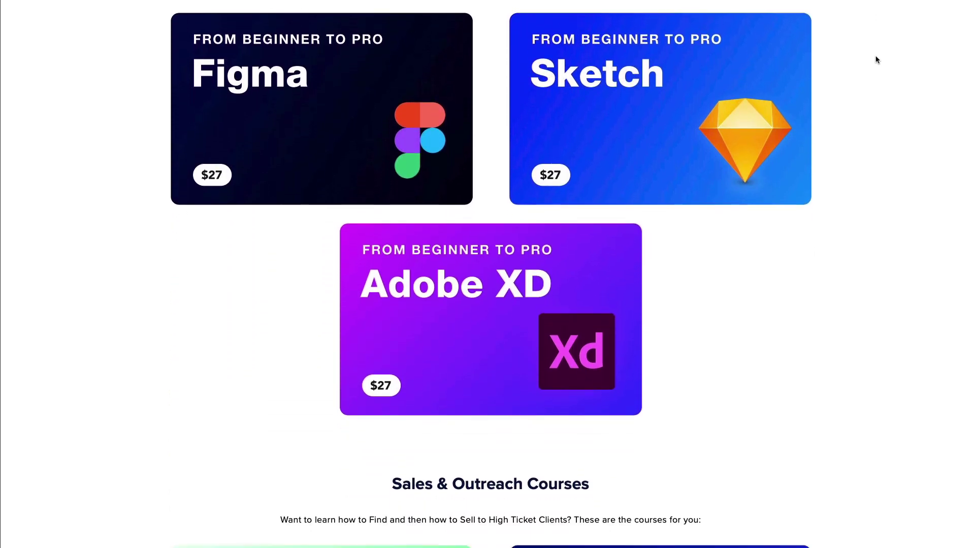
pyautogui.scroll(-1, 888, 31)
pyautogui.scroll(-2, 894, 26)
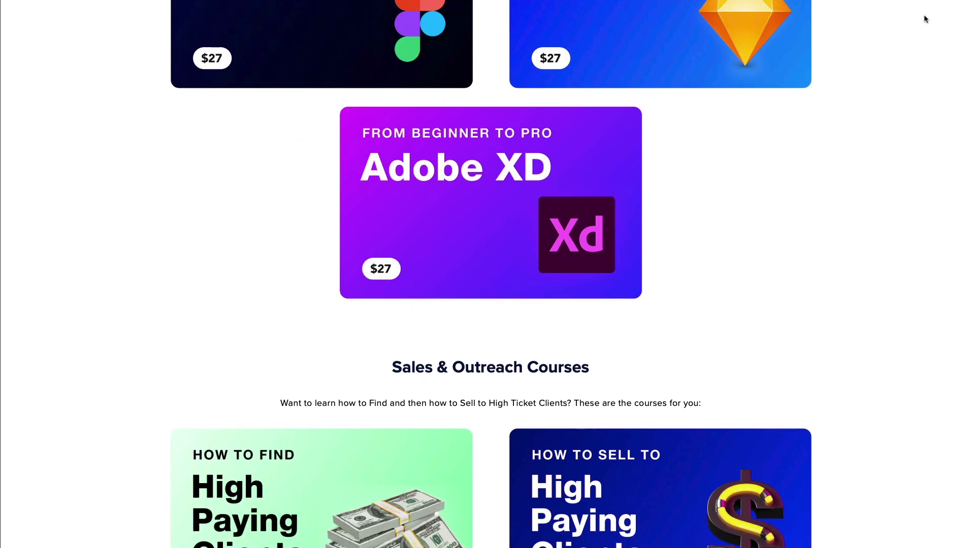
pyautogui.scroll(-3, 936, 10)
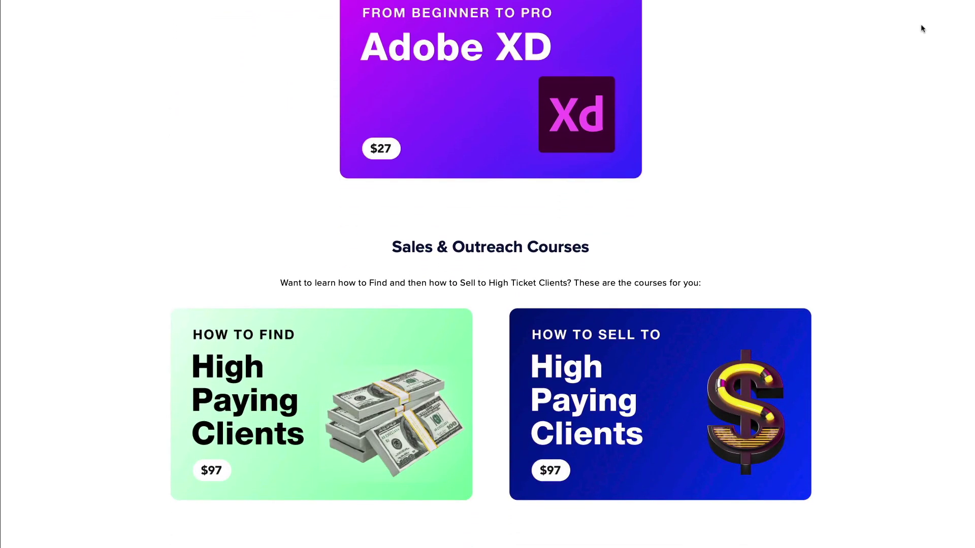
pyautogui.scroll(3, 923, 28)
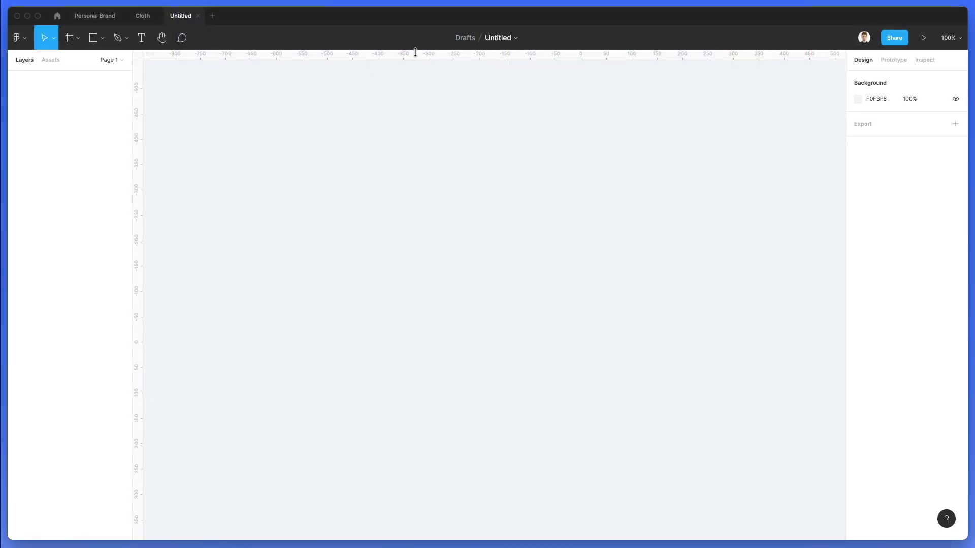
# - Switch to Figma and rename the untitled draft file as iOS
pyautogui.click(502, 38)
pyautogui.write('iOS')
pyautogui.press('Return')
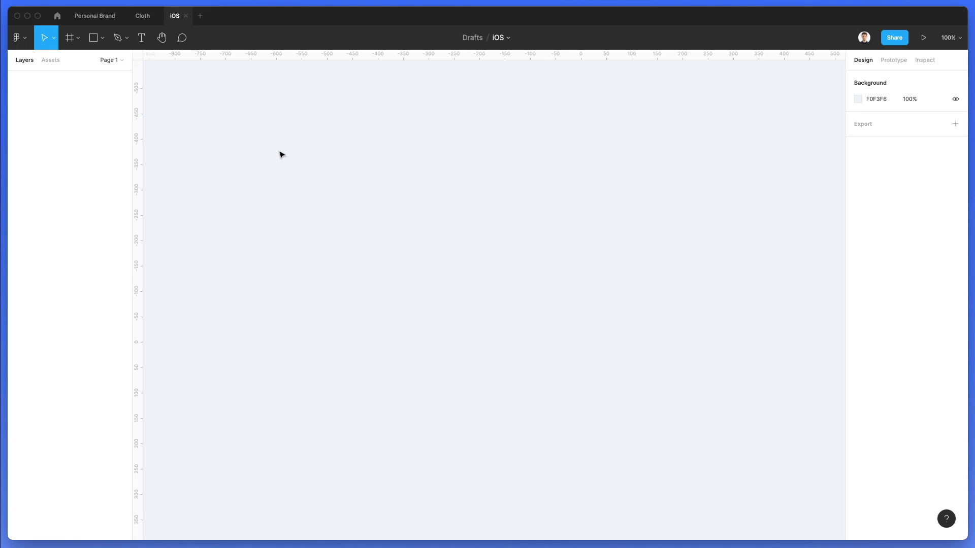
# - Create a frame from the iPhone 11 Pro Max phone preset
pyautogui.click(78, 42)
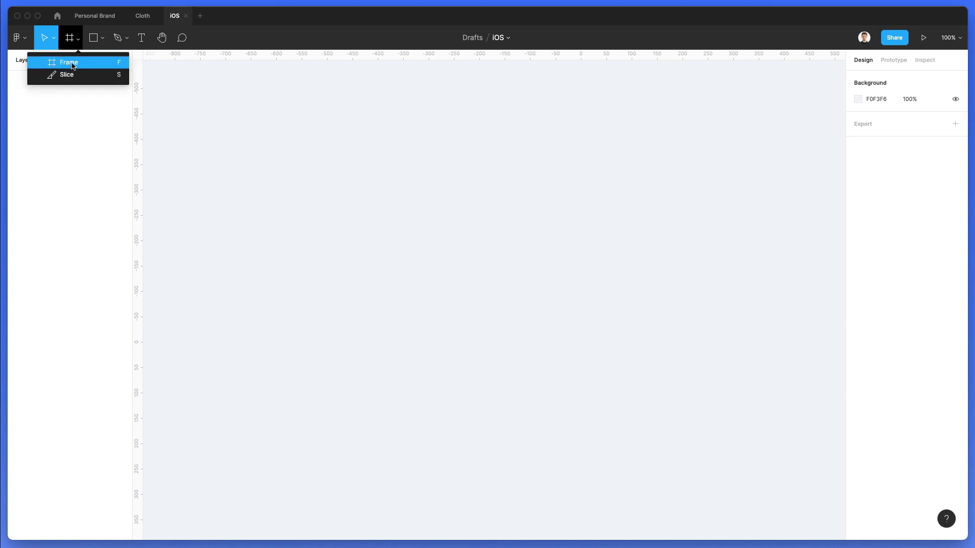
pyautogui.click(61, 61)
pyautogui.click(872, 96)
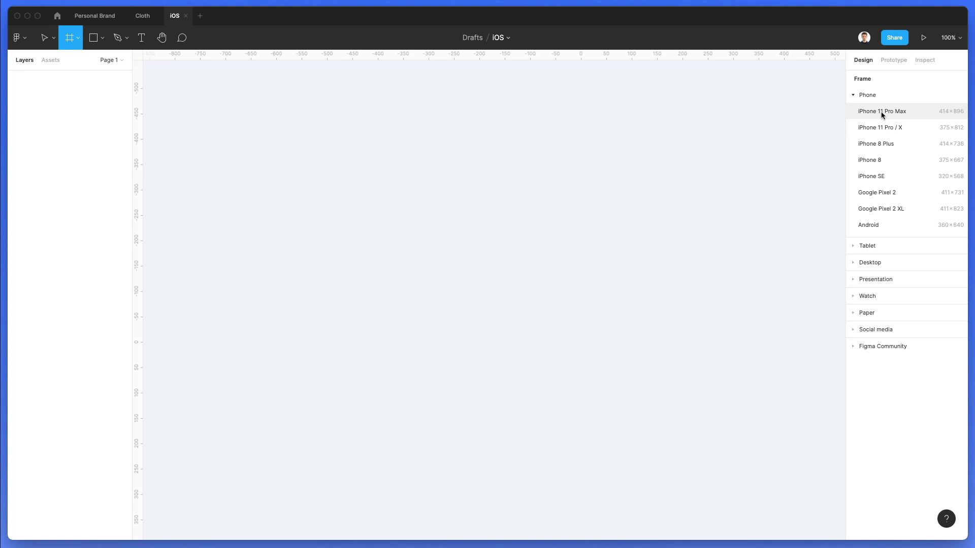
pyautogui.click(882, 111)
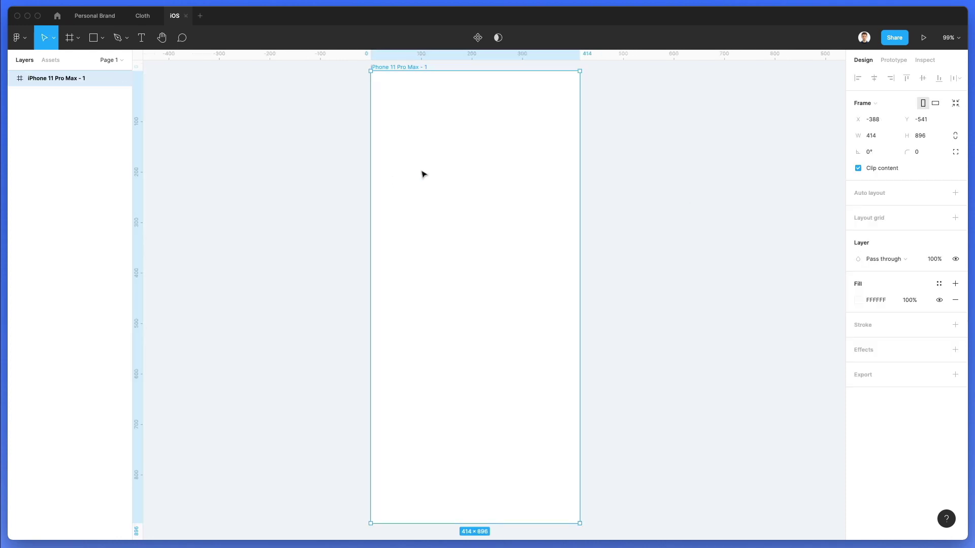
pyautogui.hotkey('shift', '1')
# - Rename the phone frame as 1 and deselect it
pyautogui.doubleClick(51, 80)
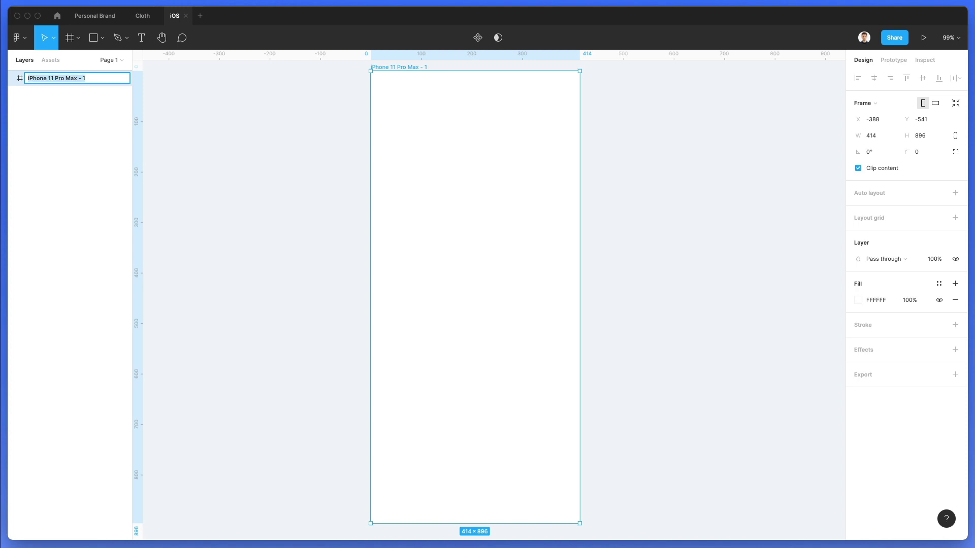
pyautogui.write('1')
pyautogui.press('Return')
pyautogui.click(321, 186)
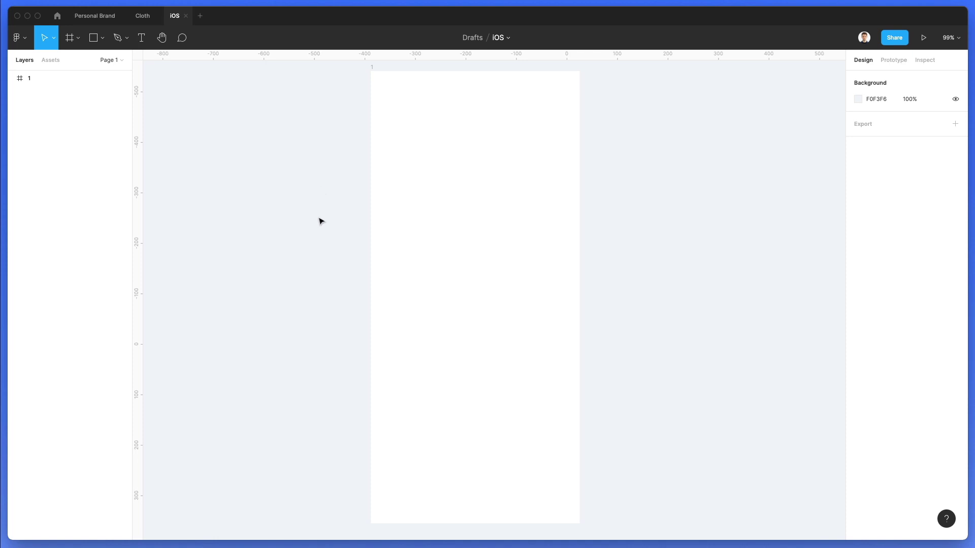
# - Add a text layer reading "Get Inspired" in the lower half of the frame
pyautogui.press('t')
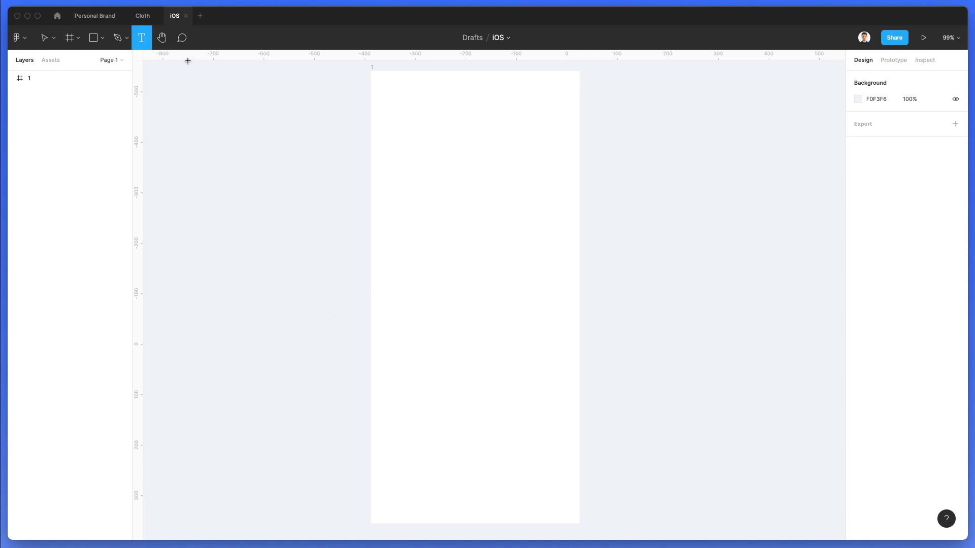
pyautogui.click(426, 331)
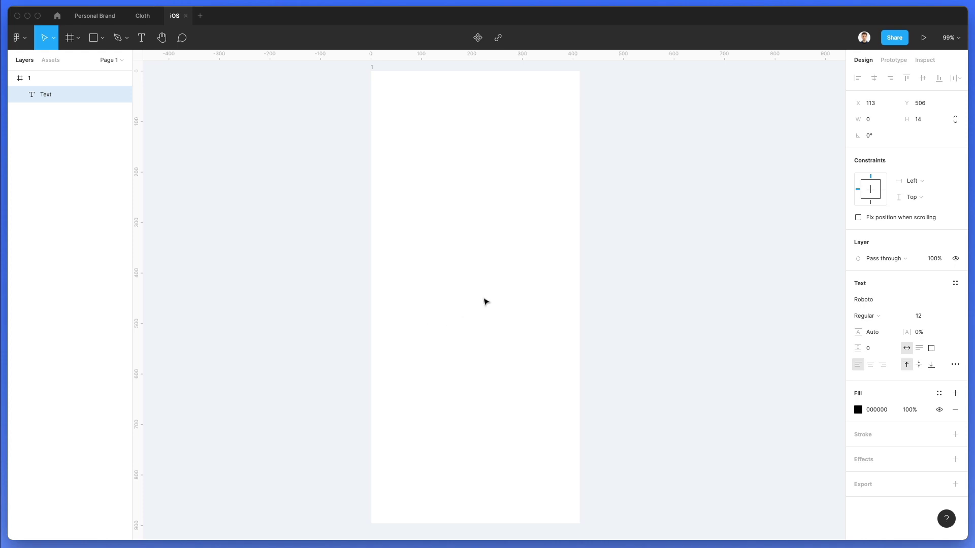
pyautogui.write('Get Inspired')
pyautogui.press('Escape')
# - Set the font size of the "Get Inspired" text to 35
pyautogui.click(918, 316)
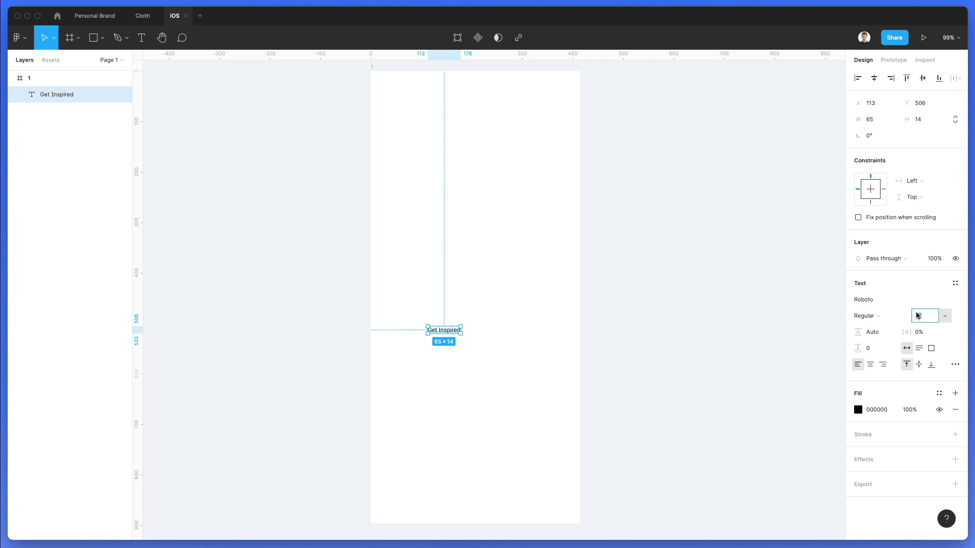
pyautogui.write('22')
pyautogui.press('Return')
pyautogui.hotkey('shift', 'Up')
pyautogui.hotkey('shift', 'Up')
pyautogui.hotkey('shift', 'Down')
pyautogui.press('Up')
pyautogui.press('Up')
pyautogui.press('Up')
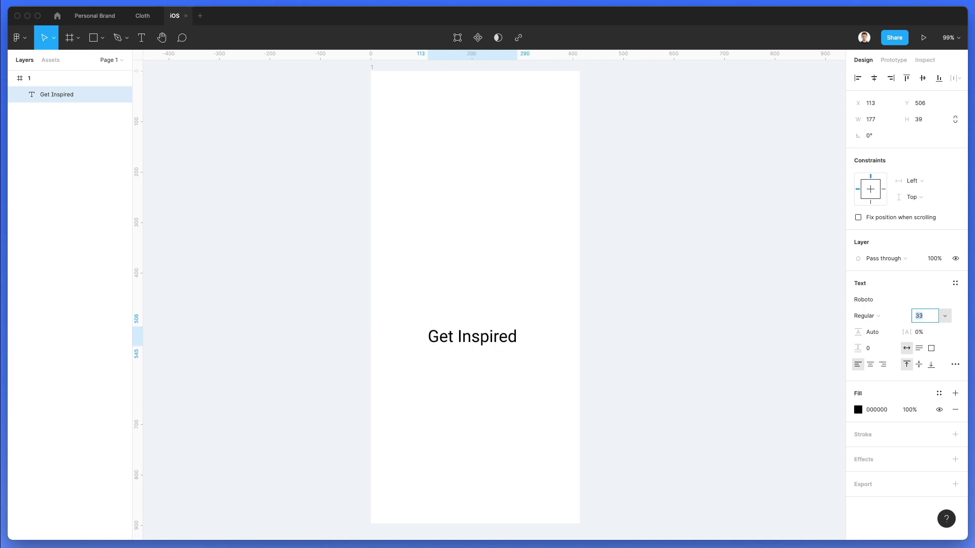
# - Format the "Get Inspired" heading in Montserrat Medium at size 33 with centred text alignment
pyautogui.click(879, 302)
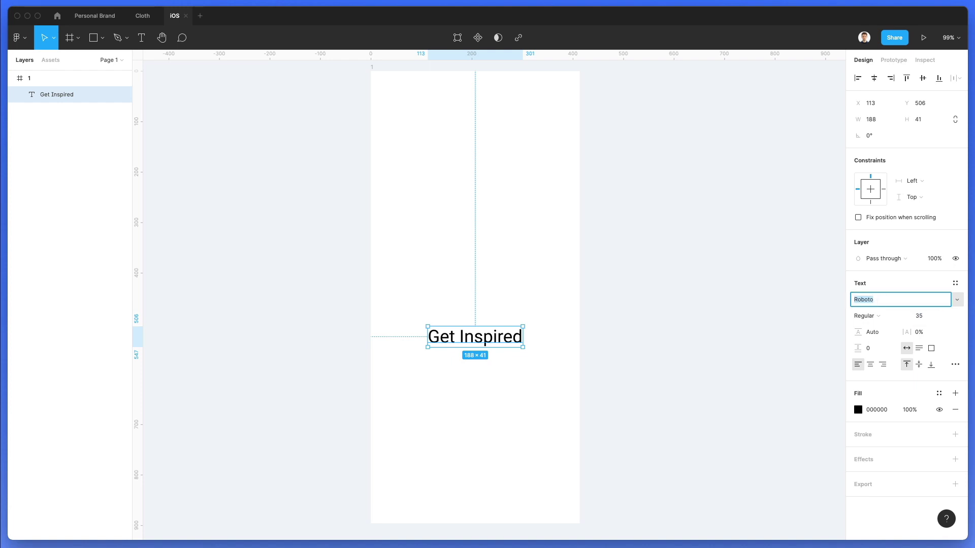
pyautogui.write('Montserrat')
pyautogui.press('Return')
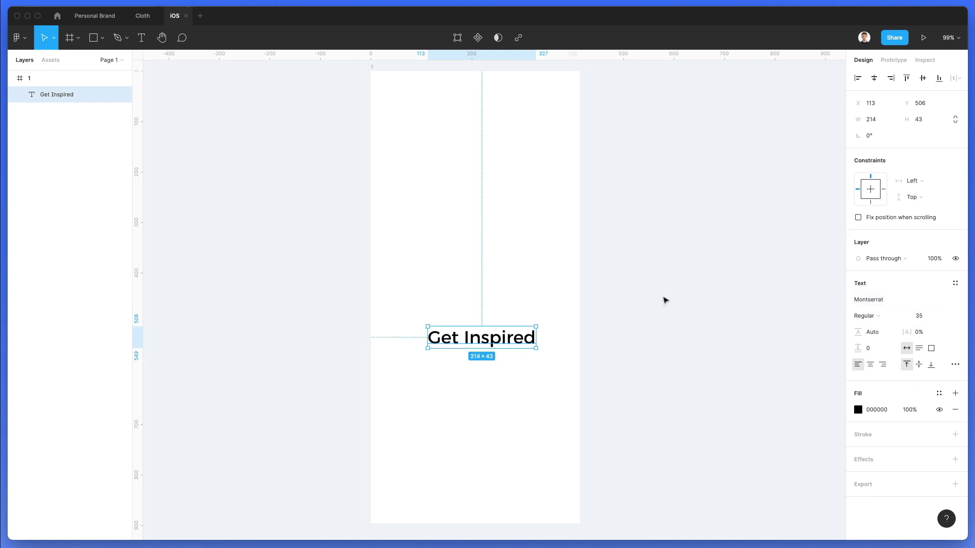
pyautogui.click(920, 315)
pyautogui.write('33')
pyautogui.press('Return')
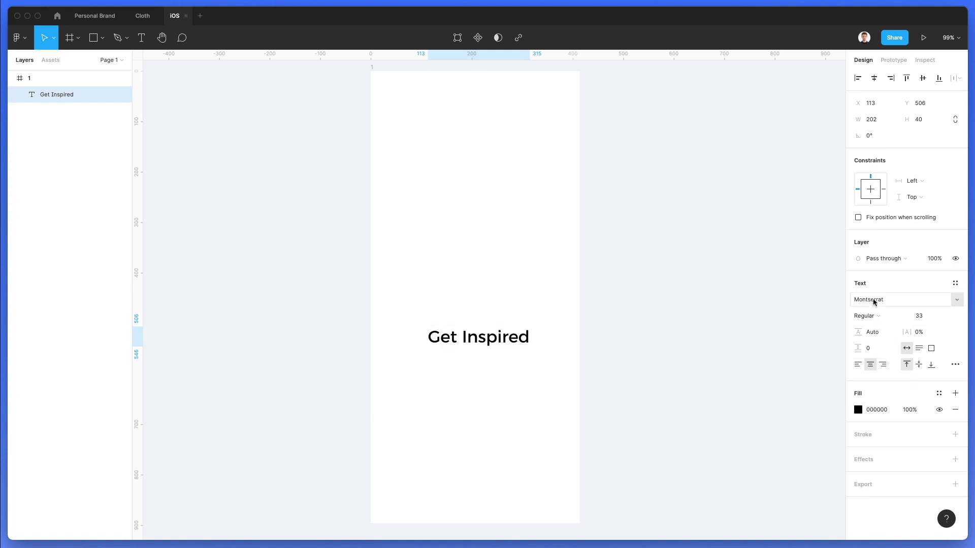
pyautogui.click(878, 315)
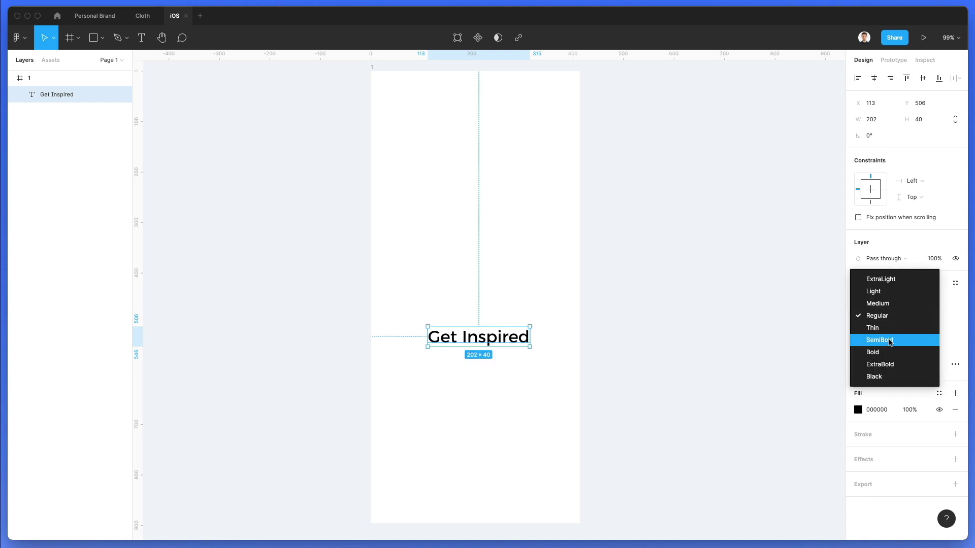
pyautogui.click(551, 331)
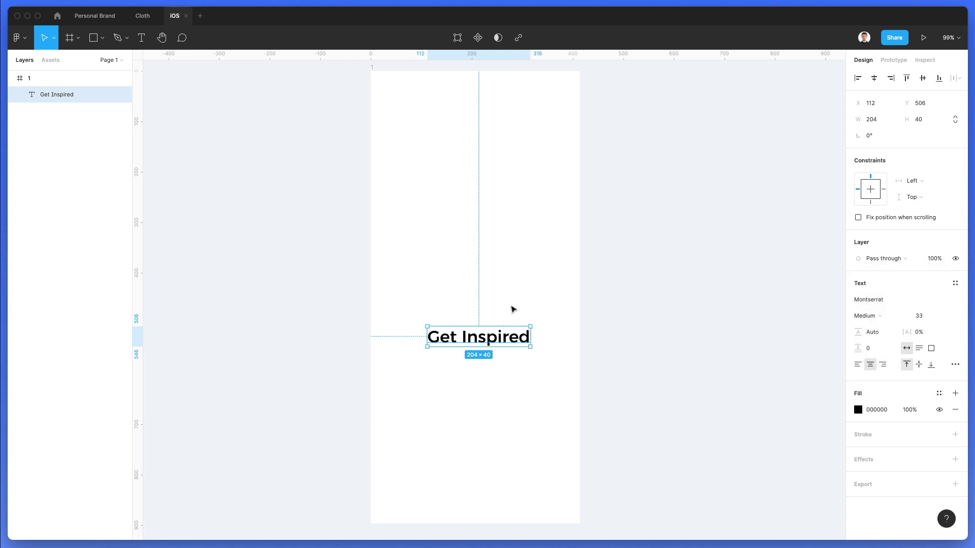
# - Move the heading down to about Y 570 and centre it horizontally in the frame
pyautogui.click(511, 323)
pyautogui.moveTo(510, 323); pyautogui.dragTo(505, 371)
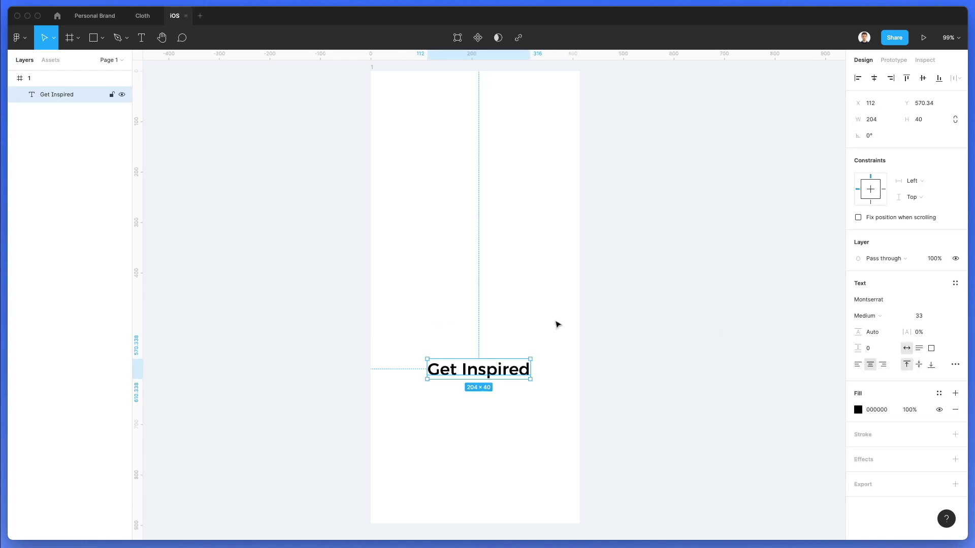
pyautogui.click(874, 78)
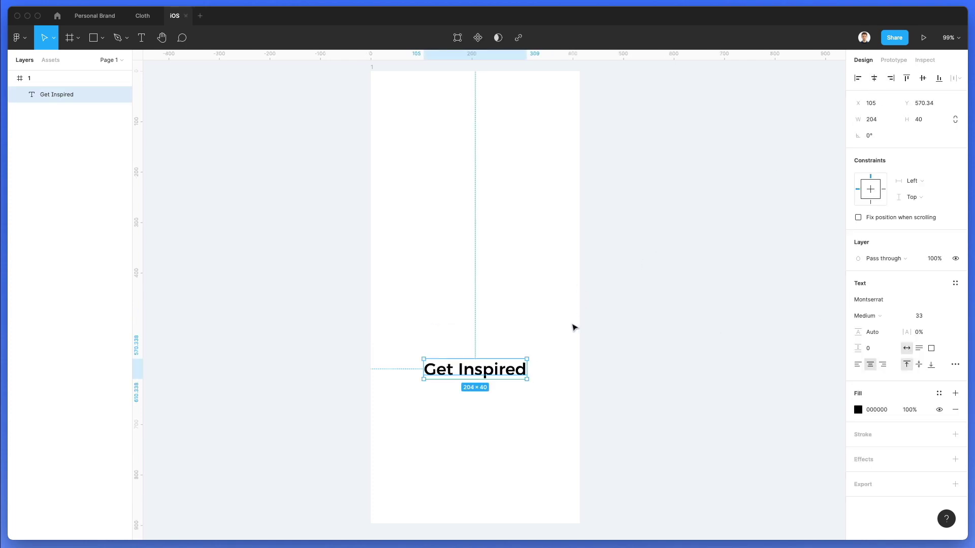
# - Set the heading's font size to 30
pyautogui.click(922, 316)
pyautogui.write('30')
pyautogui.press('Return')
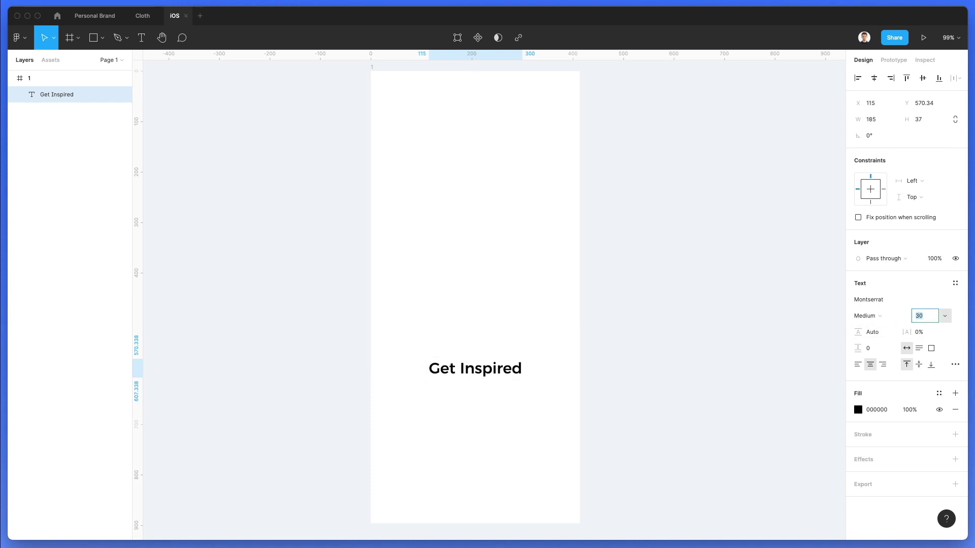
# - Duplicate the heading directly below itself and set the copy's font size to 17
pyautogui.keyDown('alt'); pyautogui.moveTo(474, 366); pyautogui.dragTo(472, 392); pyautogui.keyUp('alt')
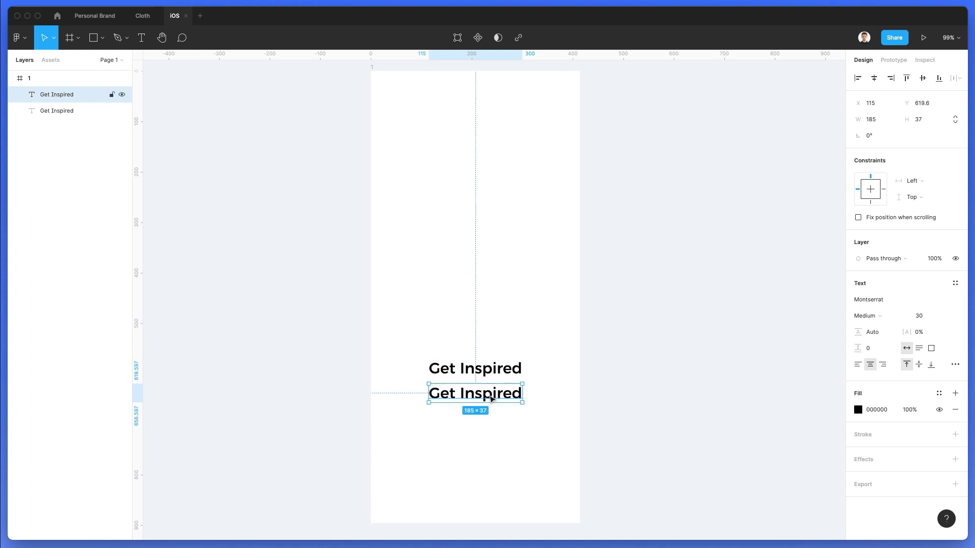
pyautogui.doubleClick(492, 399)
pyautogui.click(916, 317)
pyautogui.write('20')
pyautogui.press('Return')
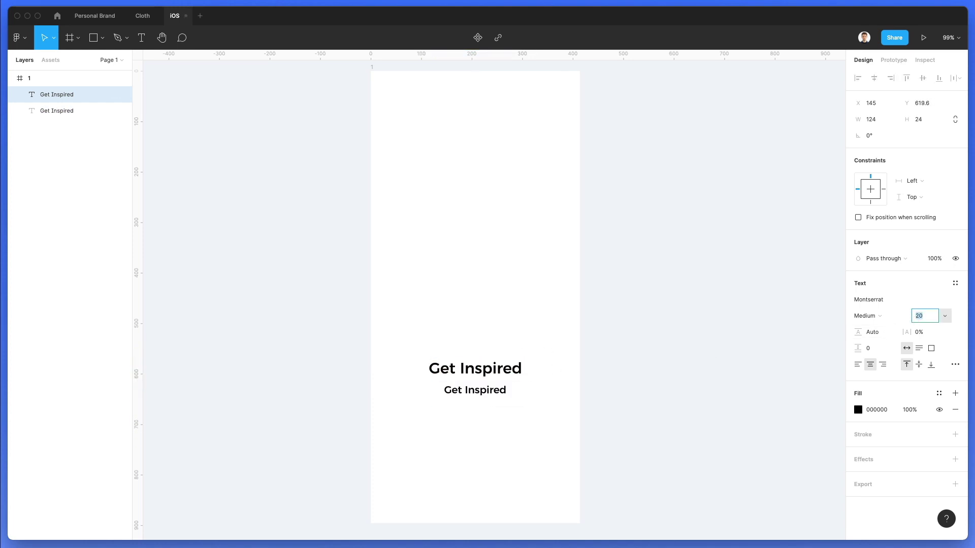
pyautogui.press('Down')
pyautogui.press('Down')
pyautogui.press('Down')
pyautogui.click(494, 373)
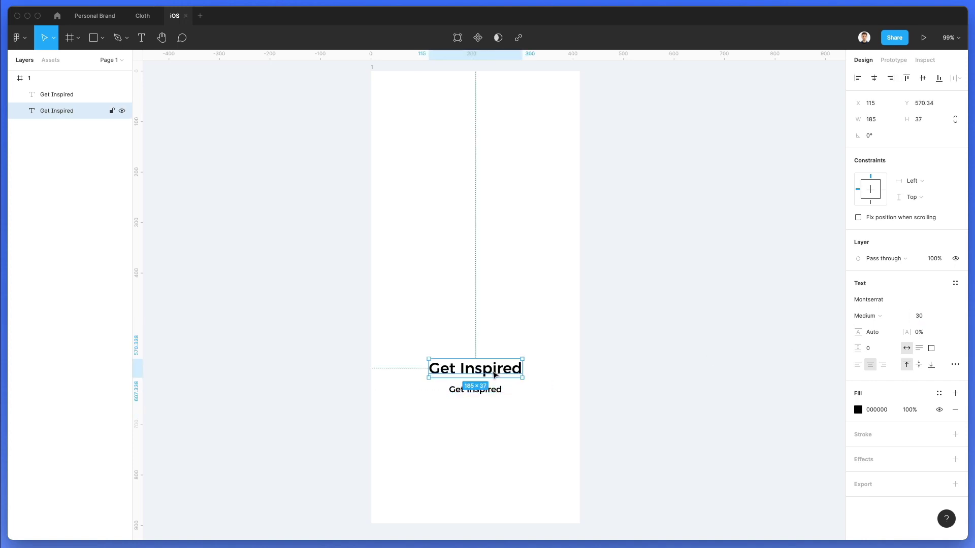
pyautogui.moveTo(494, 374); pyautogui.dragTo(496, 326)
pyautogui.hotkey('ctrl', 'z')
# - Lower the duplicate text to about Y 631 and replace its content with "This is going to be a brand ew start for your health"
pyautogui.click(475, 389)
pyautogui.moveTo(475, 389); pyautogui.dragTo(475, 395)
pyautogui.doubleClick(475, 394)
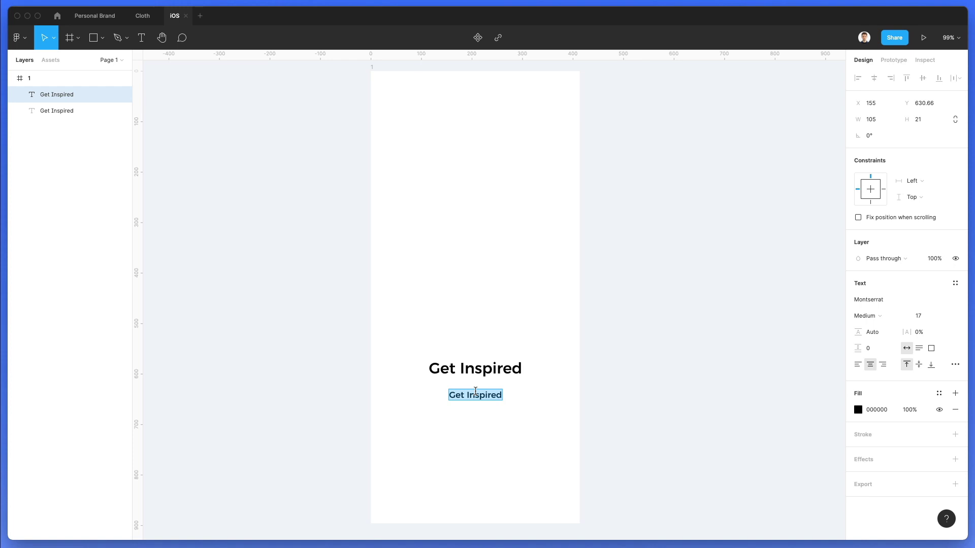
pyautogui.write('.l')
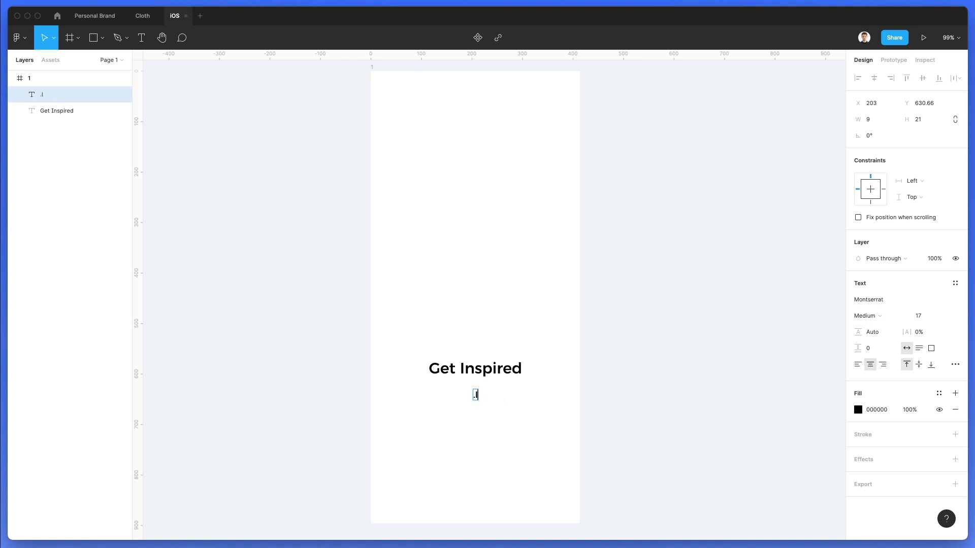
pyautogui.write('ip')
pyautogui.hotkey('ctrl', 'a')
pyautogui.press('BackSpace')
pyautogui.write('This is going to be a ')
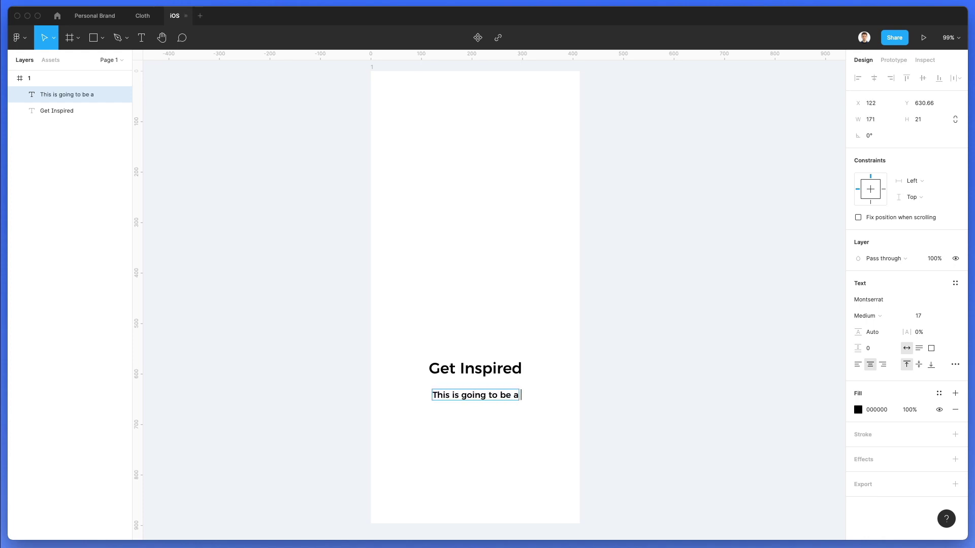
pyautogui.write('brand ew s')
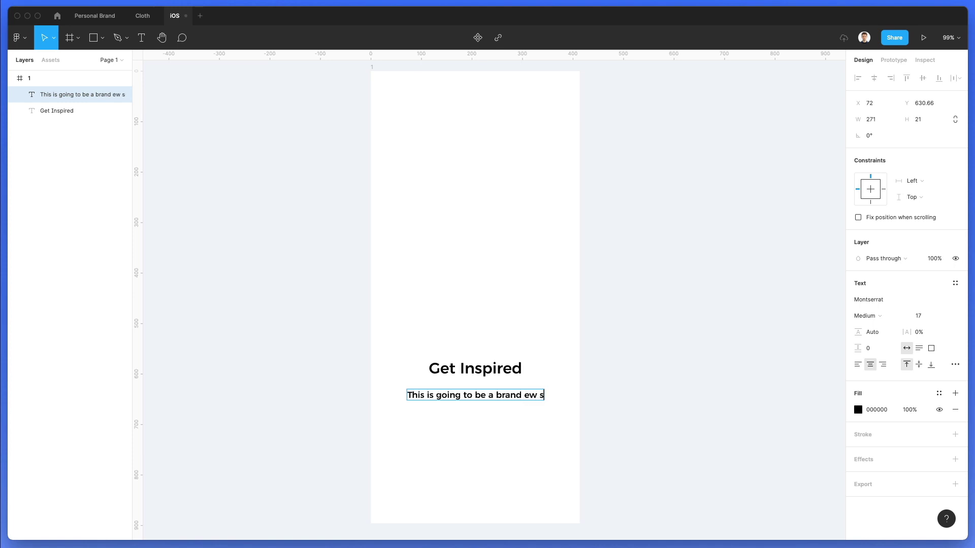
pyautogui.write('tart for you')
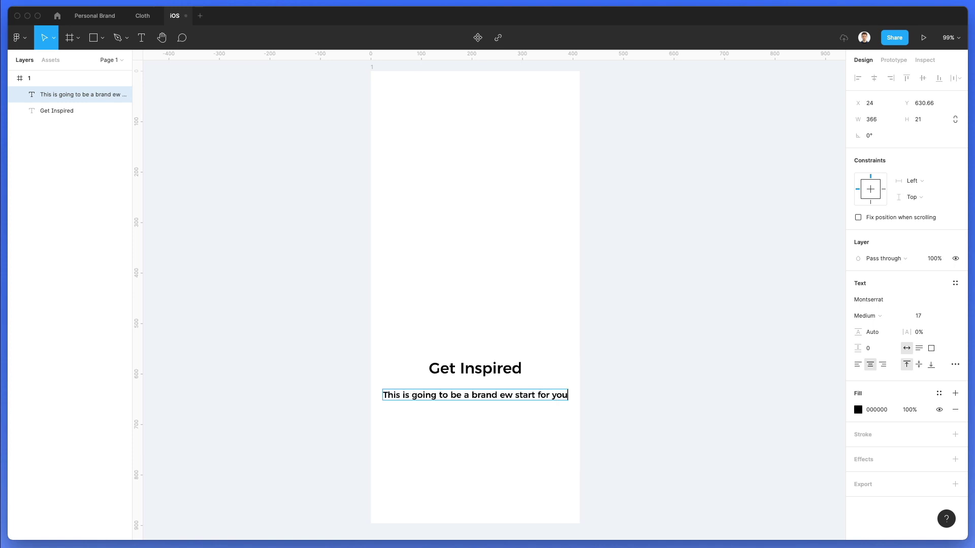
pyautogui.write('r healt')
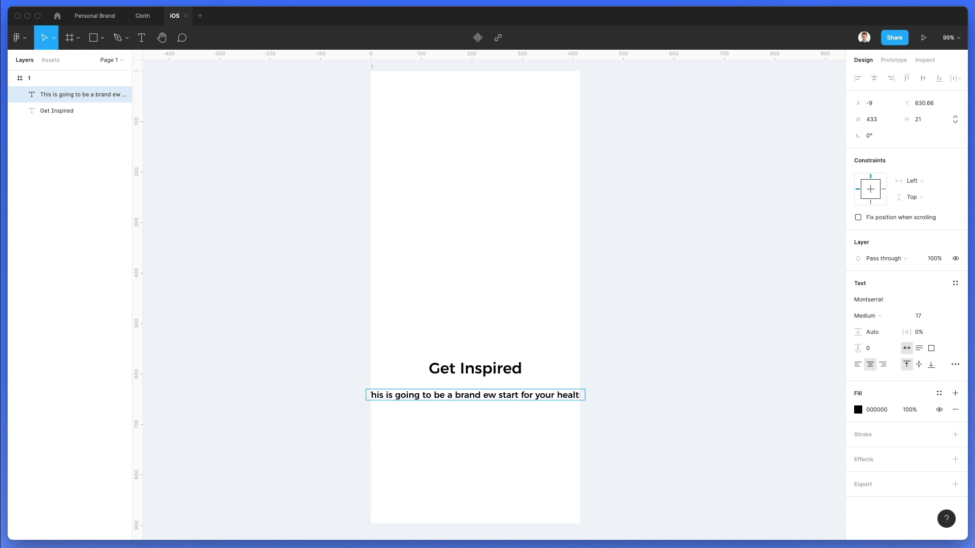
pyautogui.press('Escape')
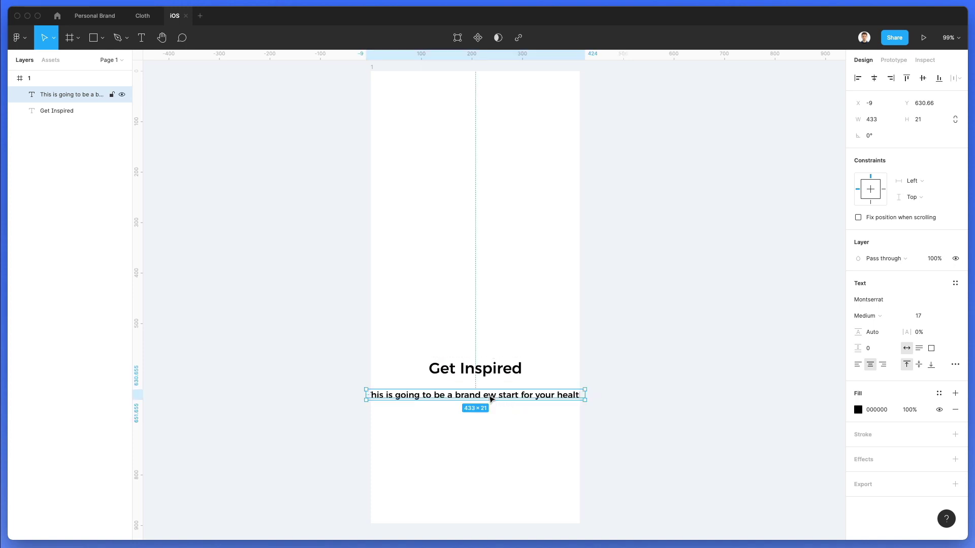
# - Correct "ew" to "new" in the subtitle and narrow its text box to about 318 wide, keeping it centred
pyautogui.doubleClick(487, 395)
pyautogui.click(484, 394)
pyautogui.write('n')
pyautogui.press('Escape')
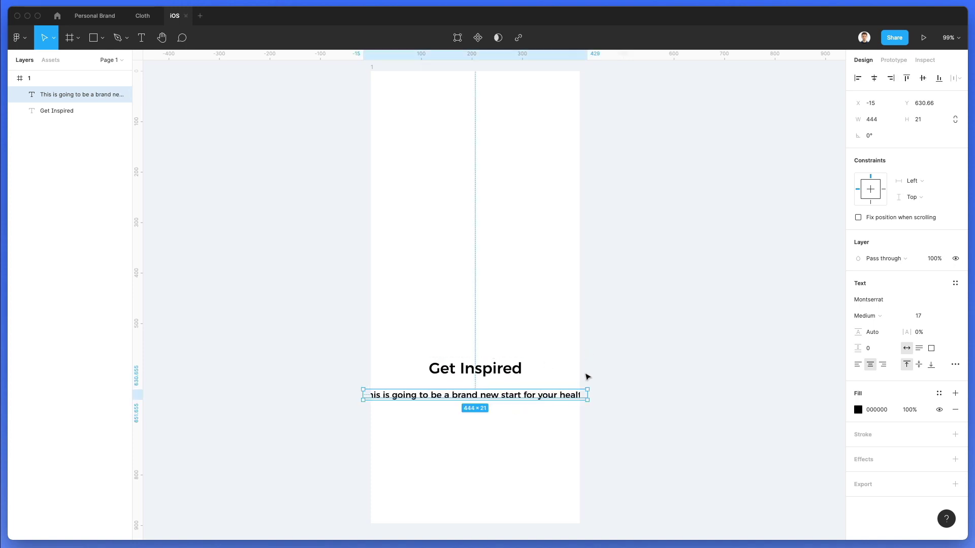
pyautogui.moveTo(587, 395); pyautogui.dragTo(555, 394)
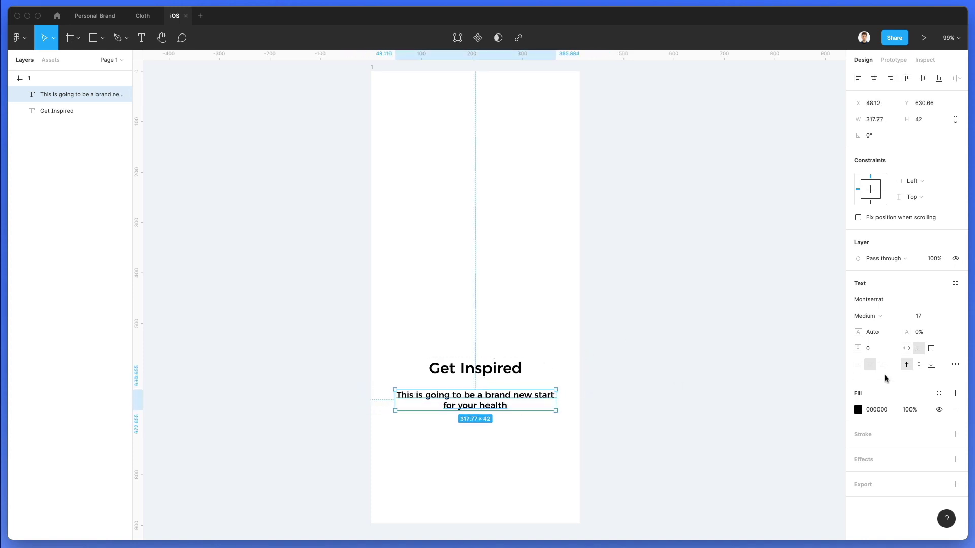
# - Set the subtitle's line height to about 202.9%, its weight to Regular and its font size to 16
pyautogui.moveTo(858, 331); pyautogui.dragTo(929, 334)
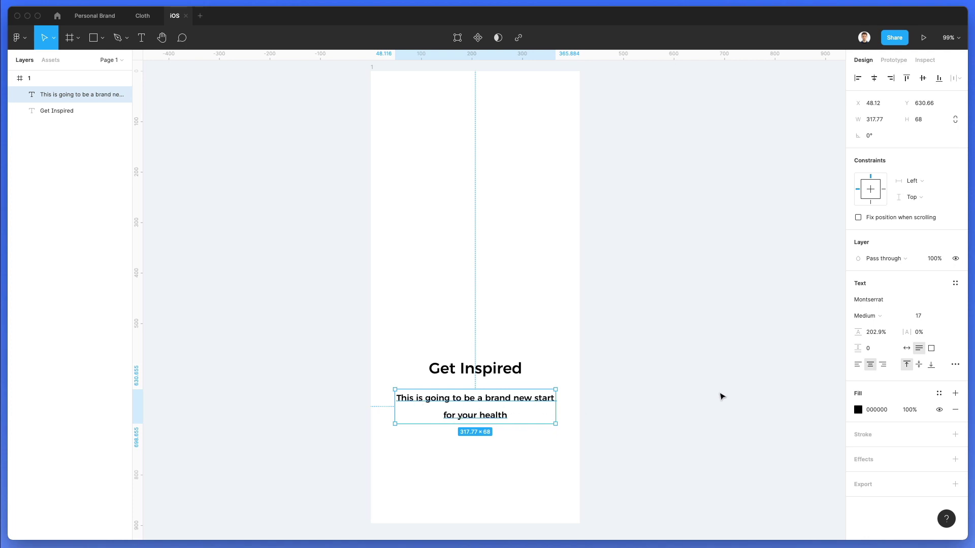
pyautogui.click(873, 316)
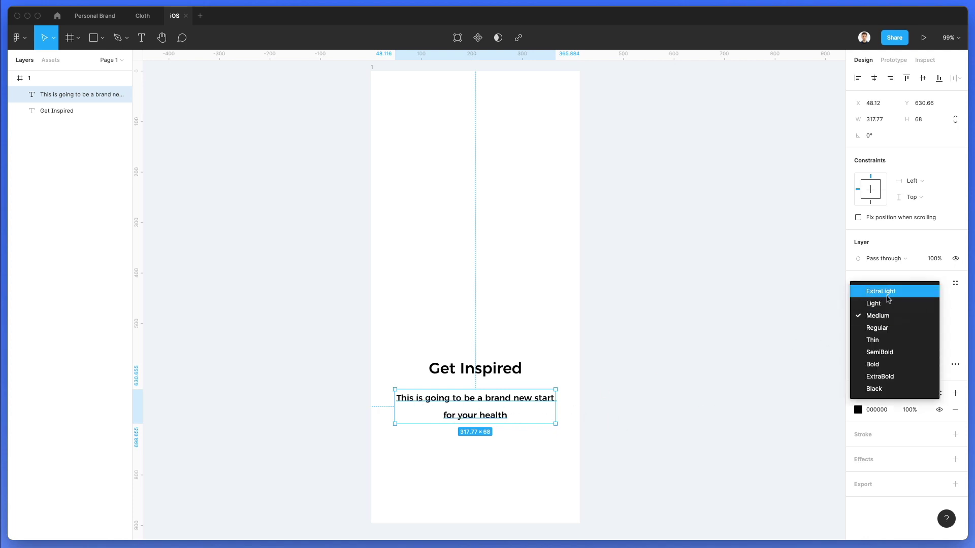
pyautogui.click(892, 328)
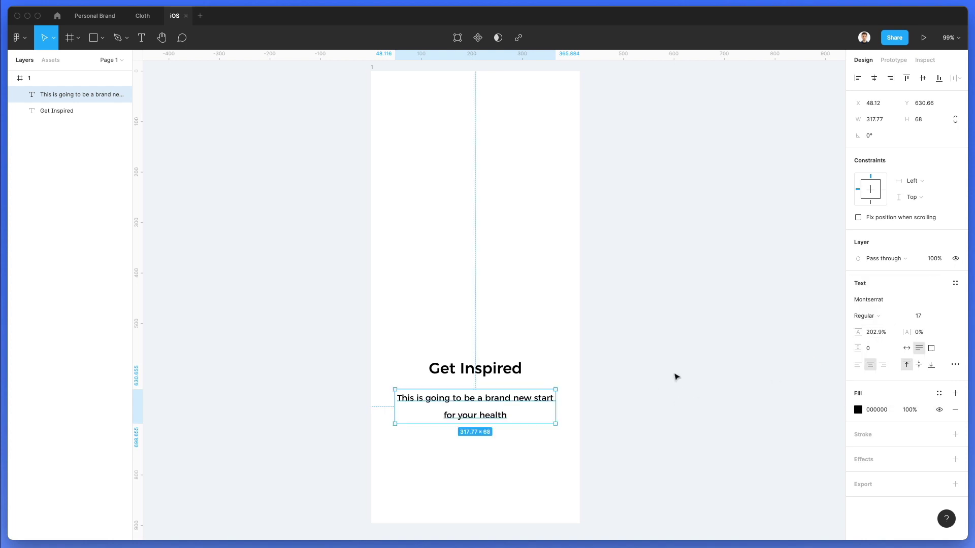
pyautogui.click(922, 316)
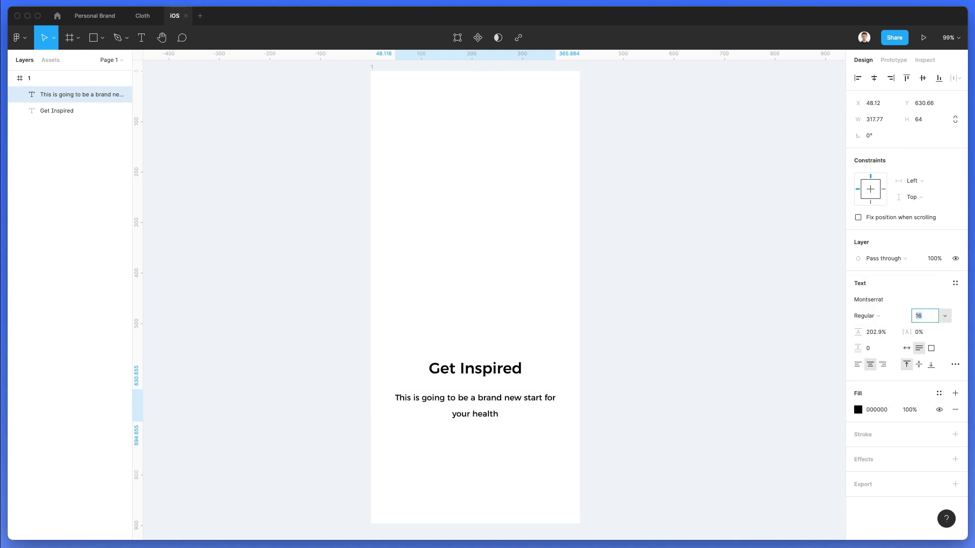
# - Narrow the subtitle's text box to about 284 wide, keeping it centred in the frame
pyautogui.moveTo(556, 413); pyautogui.dragTo(546, 413)
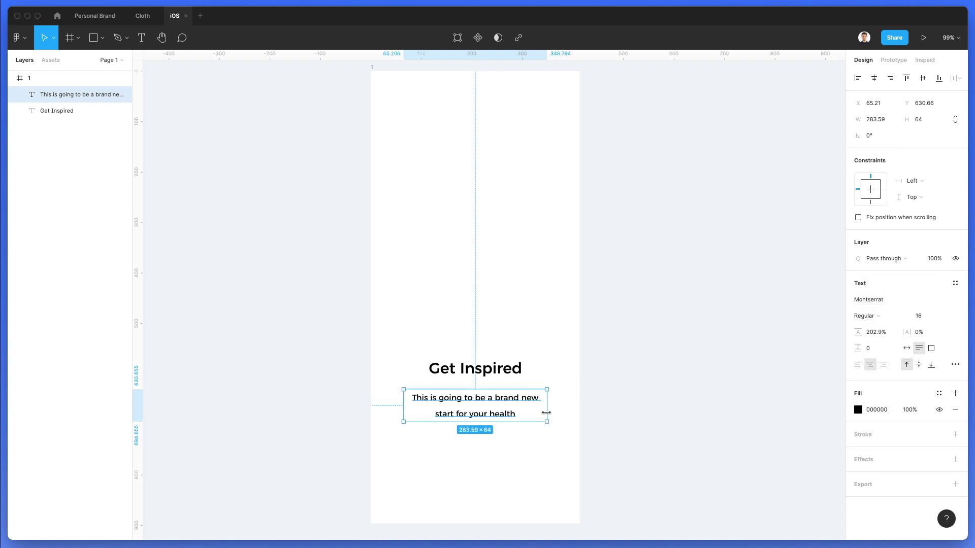
pyautogui.click(592, 388)
pyautogui.click(533, 399)
pyautogui.click(589, 315)
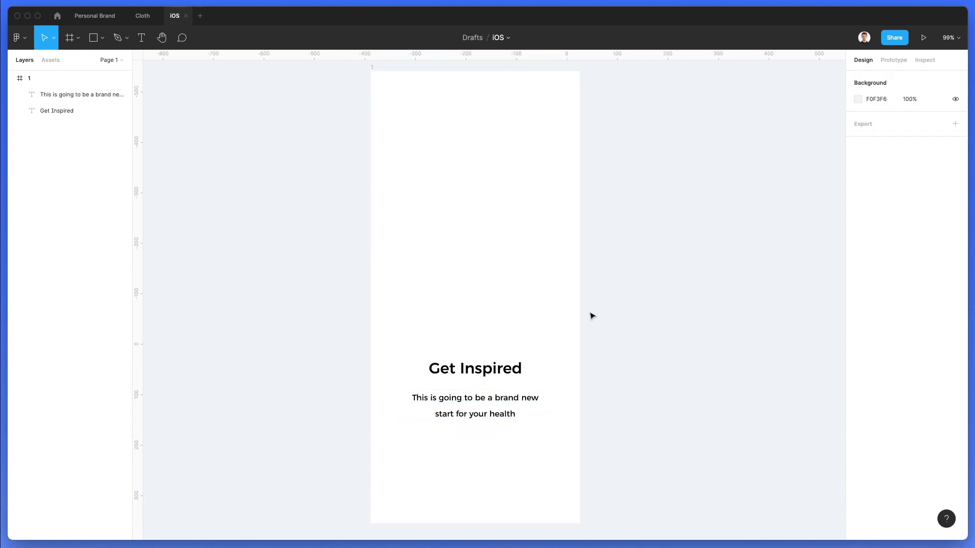
# - Draw a small circle about 9.7 in diameter below the subtitle, at about X 118, Y 737
pyautogui.scroll(-1, 589, 317)
pyautogui.keyDown('ctrl'); pyautogui.scroll(3, 485, 437); pyautogui.keyUp('ctrl')
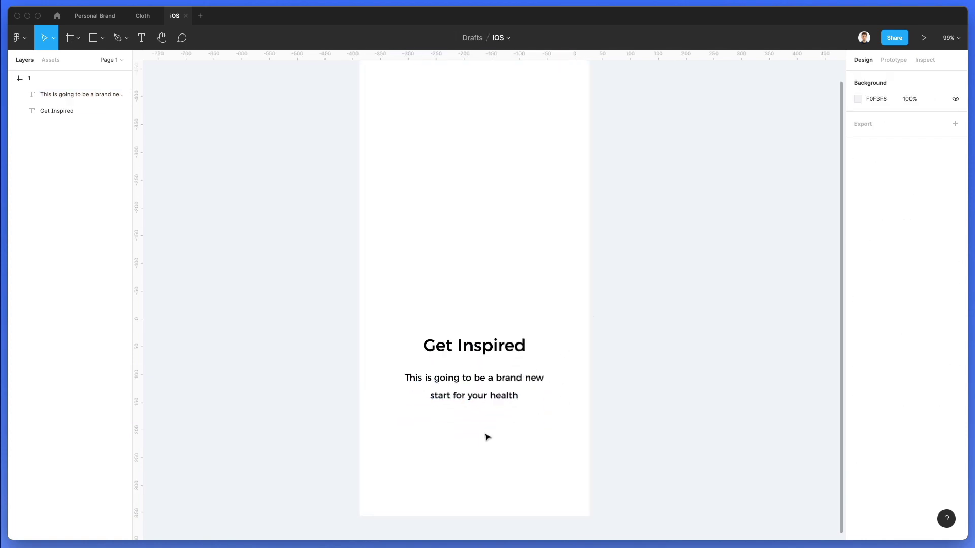
pyautogui.keyDown('ctrl'); pyautogui.scroll(1, 485, 437); pyautogui.keyUp('ctrl')
pyautogui.press('i')
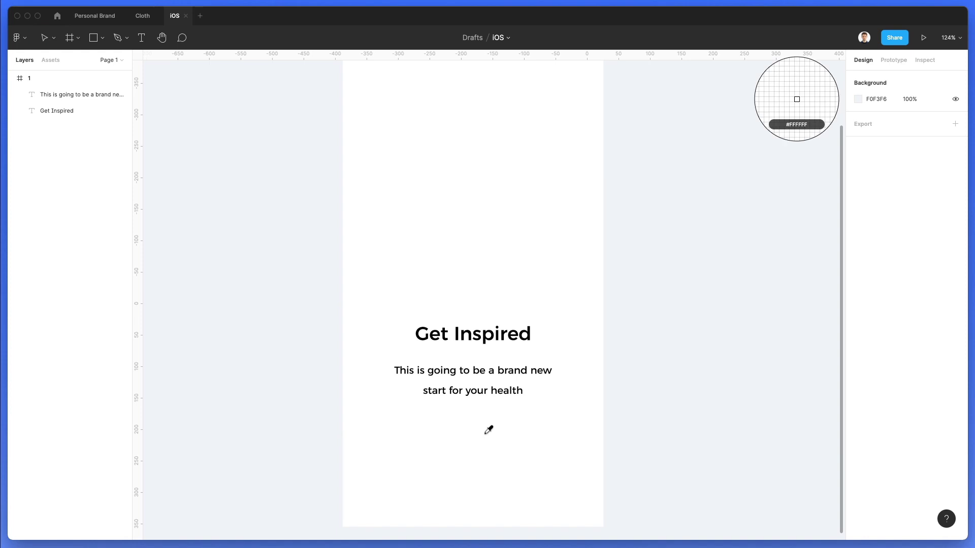
pyautogui.press('o')
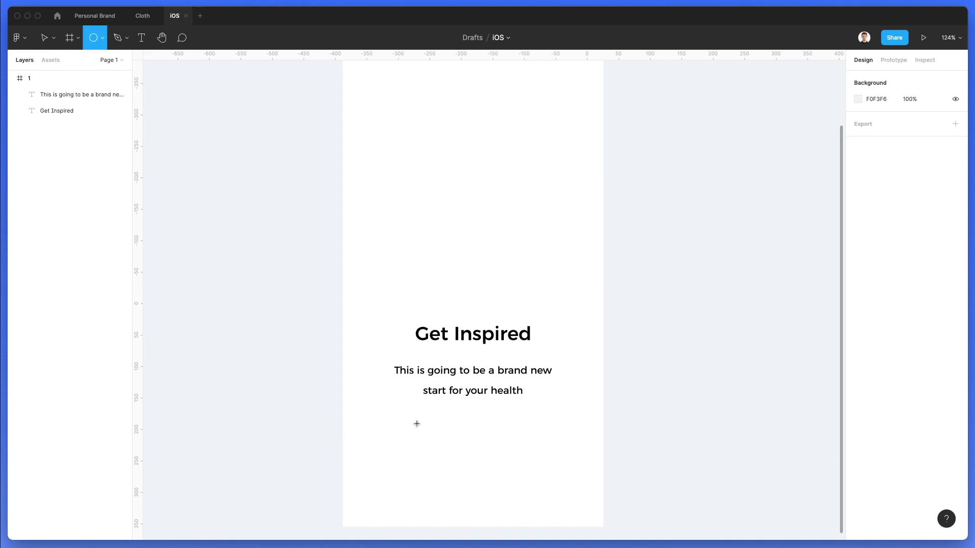
pyautogui.moveTo(416, 427); pyautogui.dragTo(422, 432)
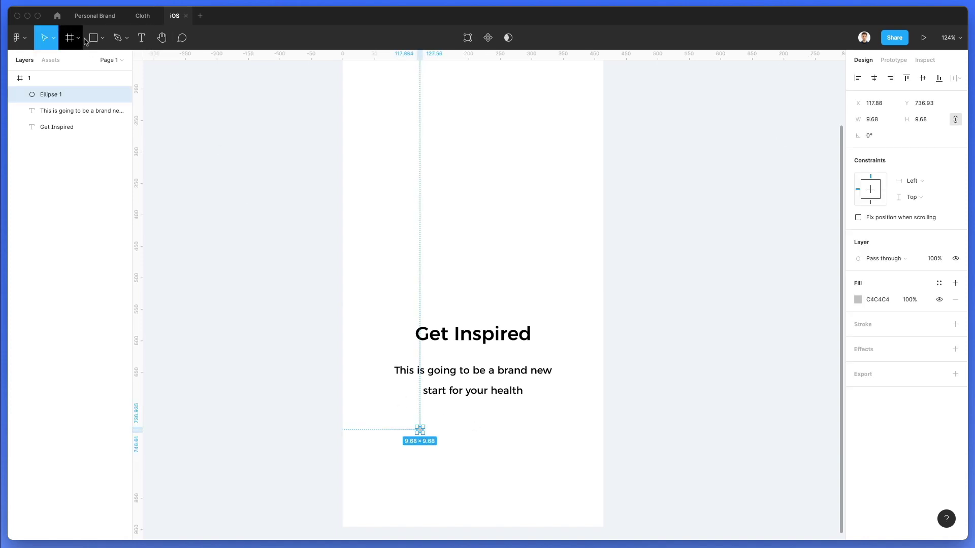
pyautogui.click(102, 38)
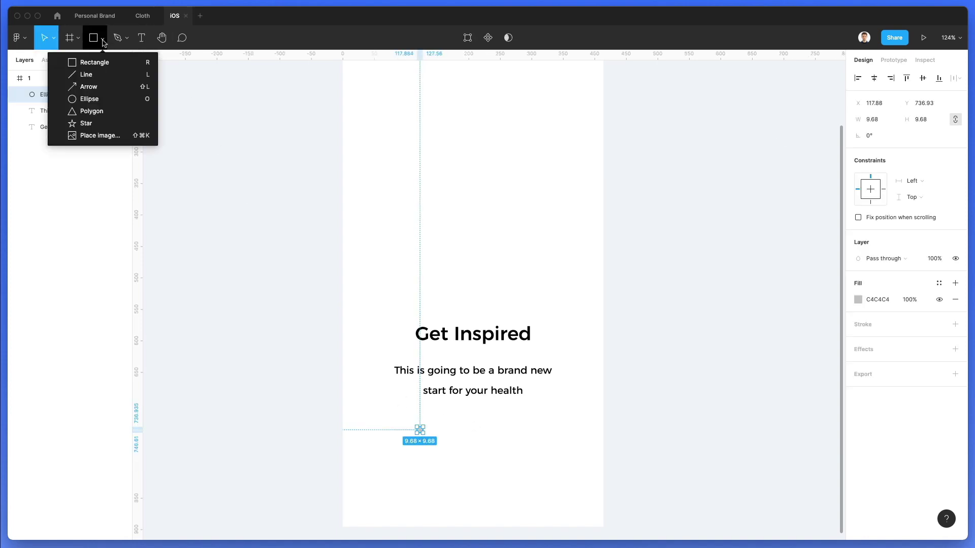
pyautogui.click(89, 99)
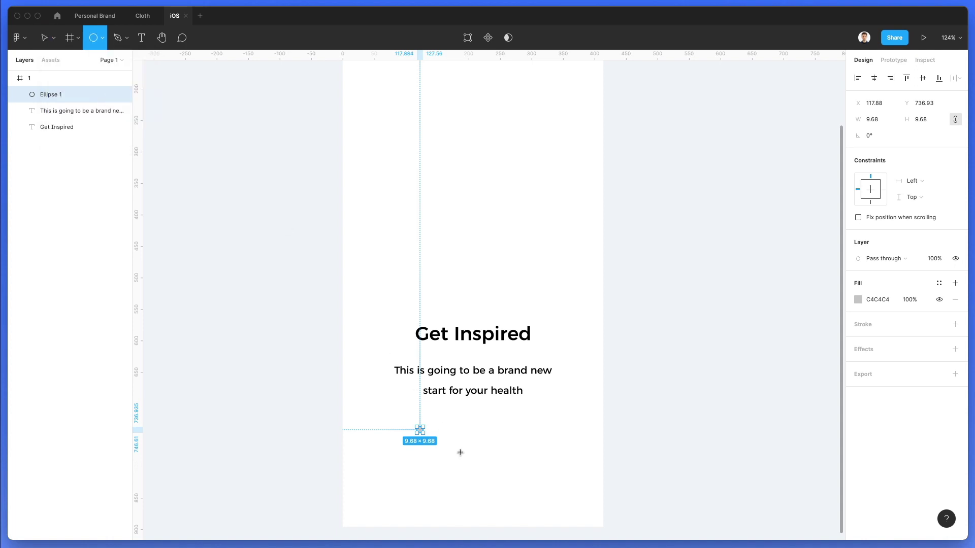
pyautogui.click(432, 433)
pyautogui.hotkey('ctrl', 'z')
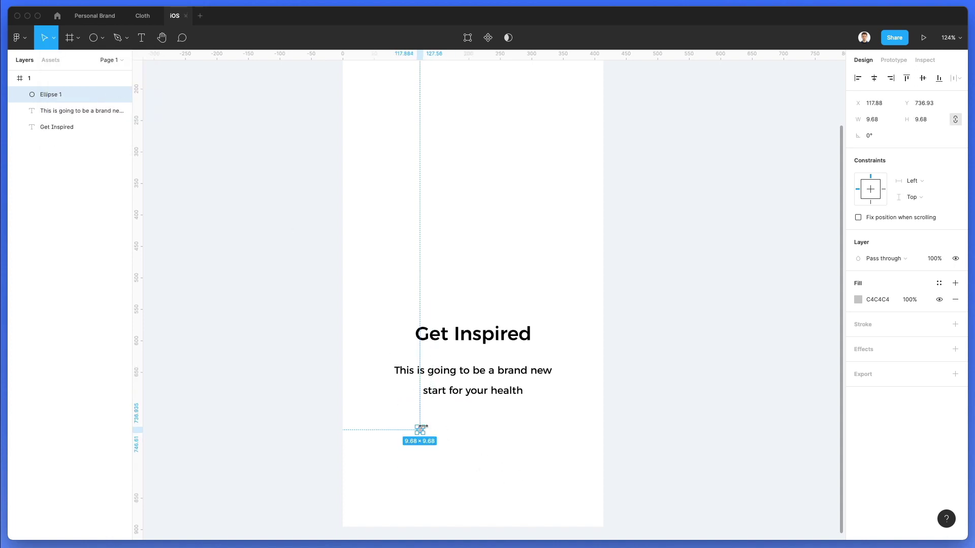
# - Duplicate the circle twice to the right at equal spacing, with copies at about X 146 and X 174
pyautogui.scroll(5, 432, 435)
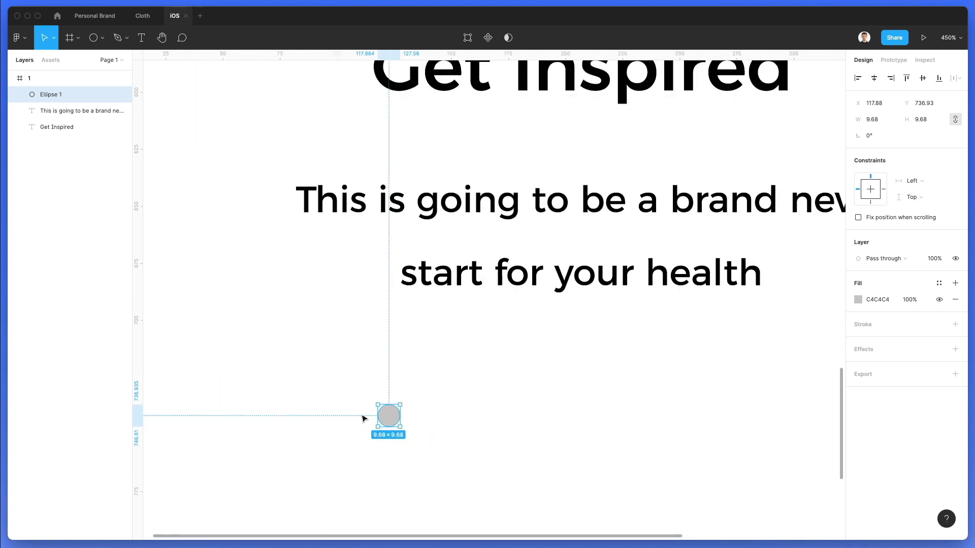
pyautogui.moveTo(397, 414); pyautogui.dragTo(460, 414)
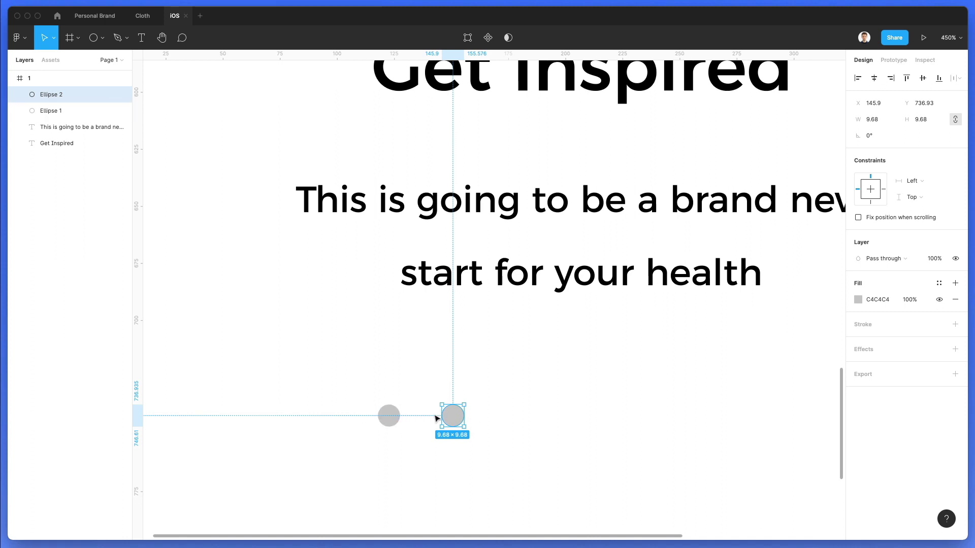
pyautogui.scroll(-1, 433, 418)
pyautogui.scroll(-1, 432, 417)
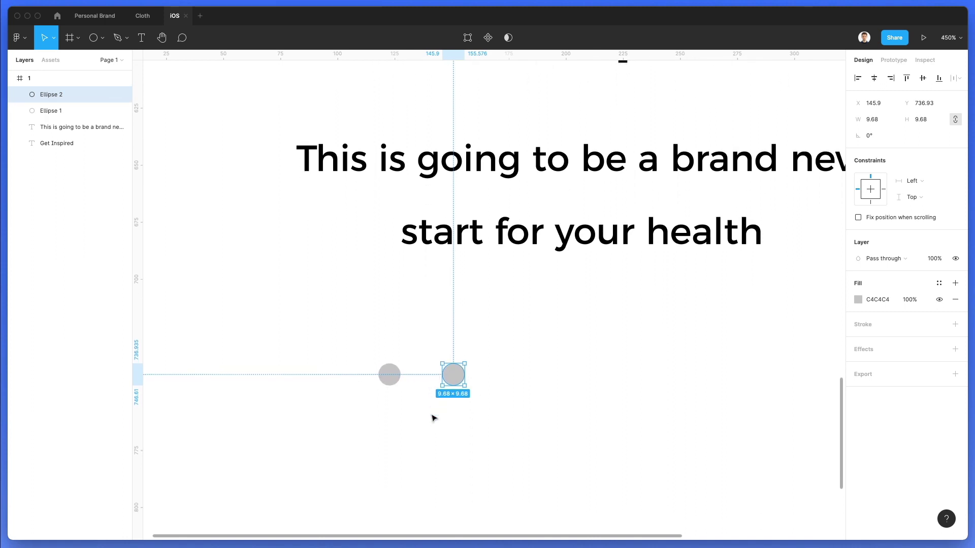
pyautogui.press('super+d')
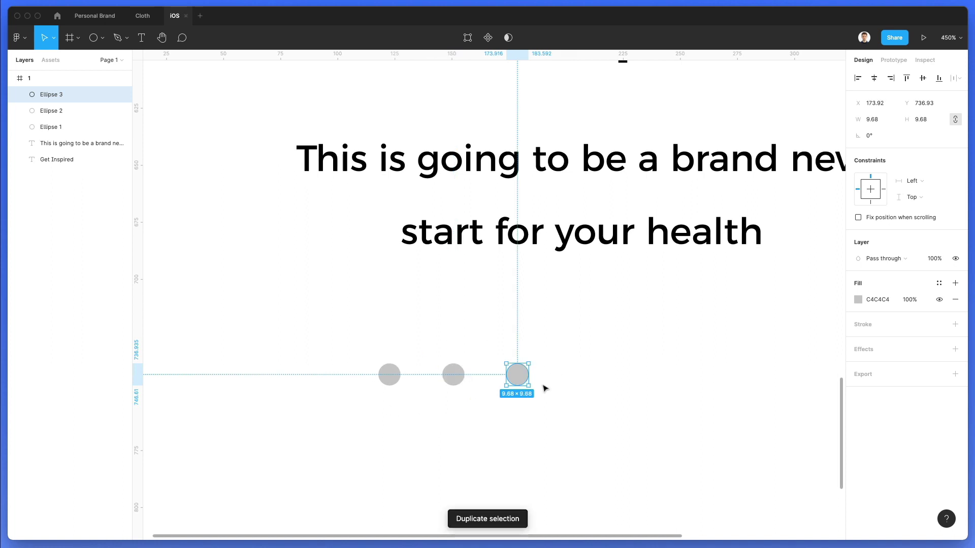
# - Select all three circles and scale them down proportionally to about 48 wide by 7 high overall
pyautogui.scroll(-3, 544, 388)
pyautogui.scroll(-3, 544, 388)
pyautogui.click(583, 374)
pyautogui.moveTo(583, 362); pyautogui.dragTo(435, 414)
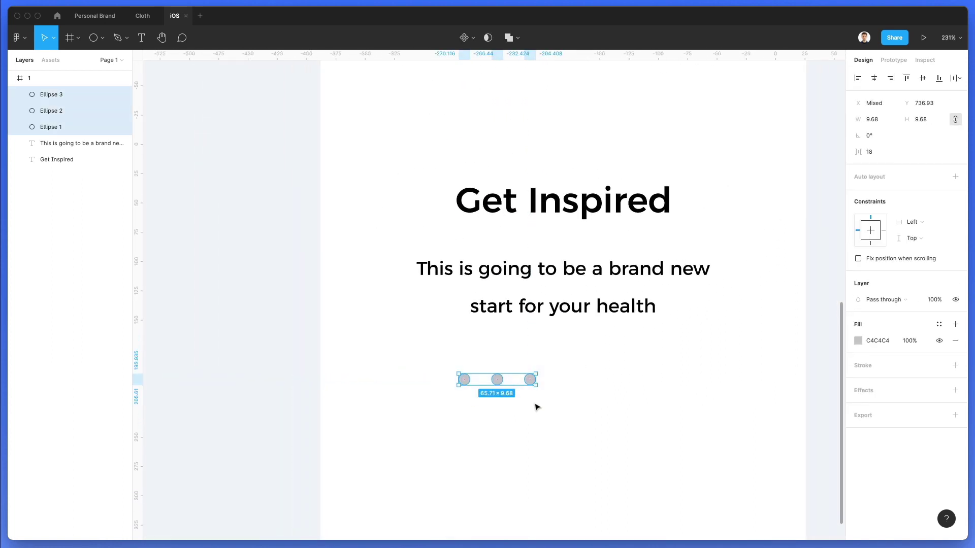
pyautogui.scroll(-3, 579, 366)
pyautogui.scroll(3, 578, 365)
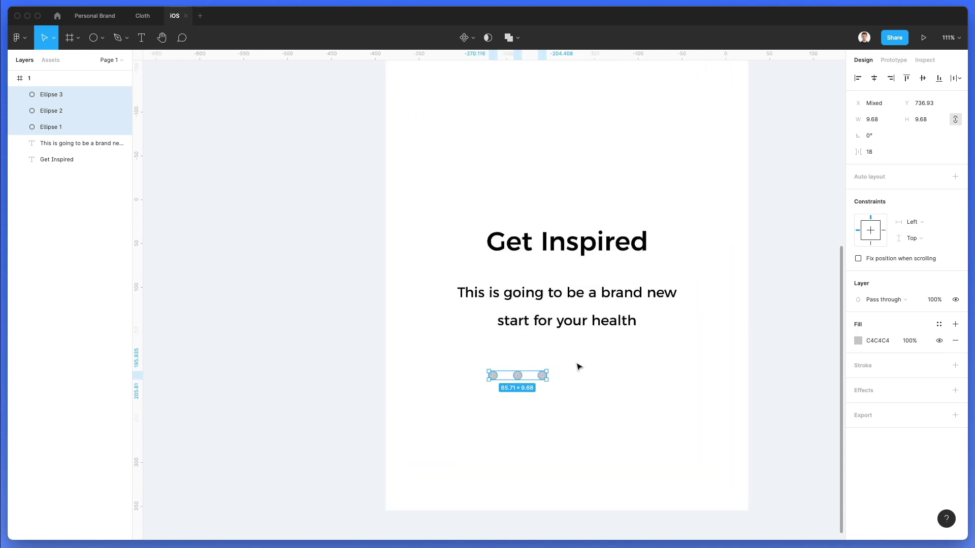
pyautogui.moveTo(547, 368); pyautogui.dragTo(531, 374)
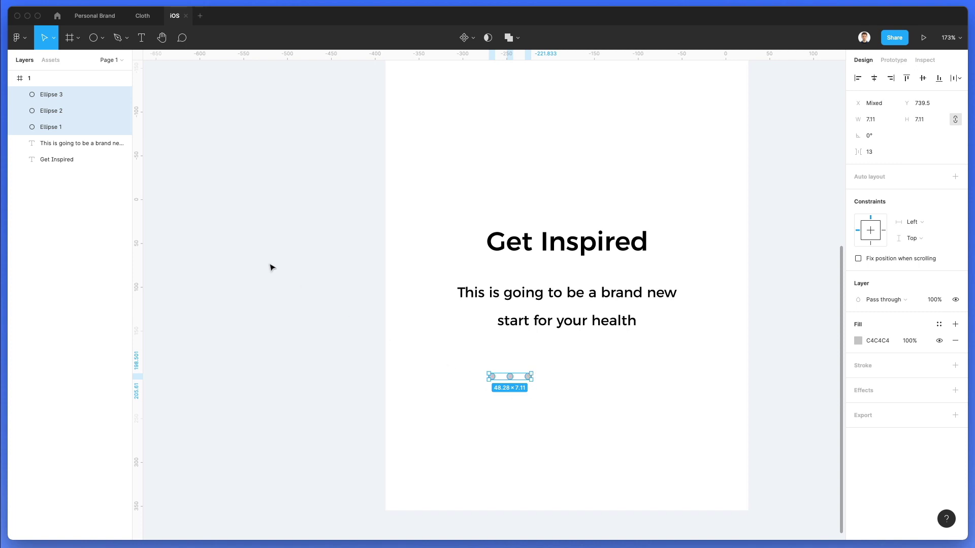
# - Group the three dots and centre the group horizontally in the frame
pyautogui.press('super+g')
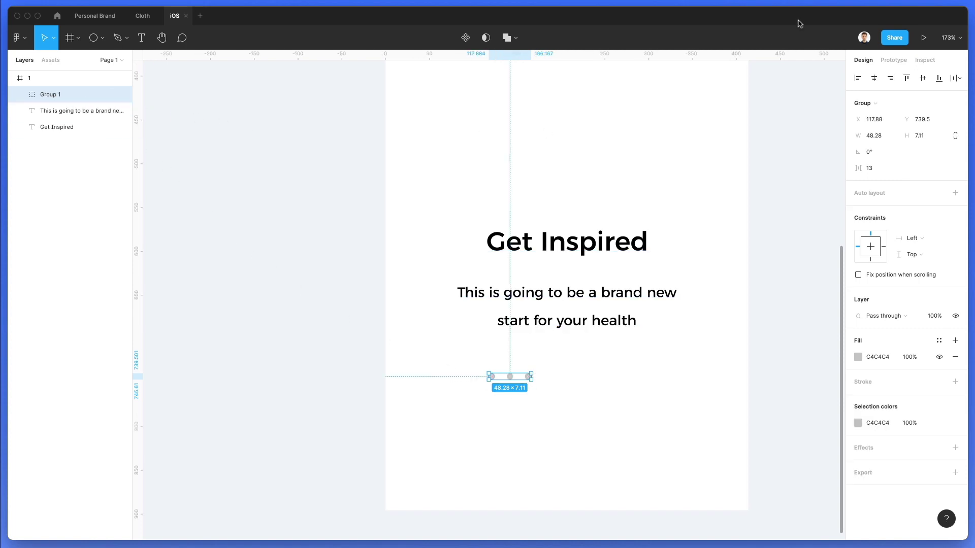
pyautogui.click(874, 78)
pyautogui.click(594, 444)
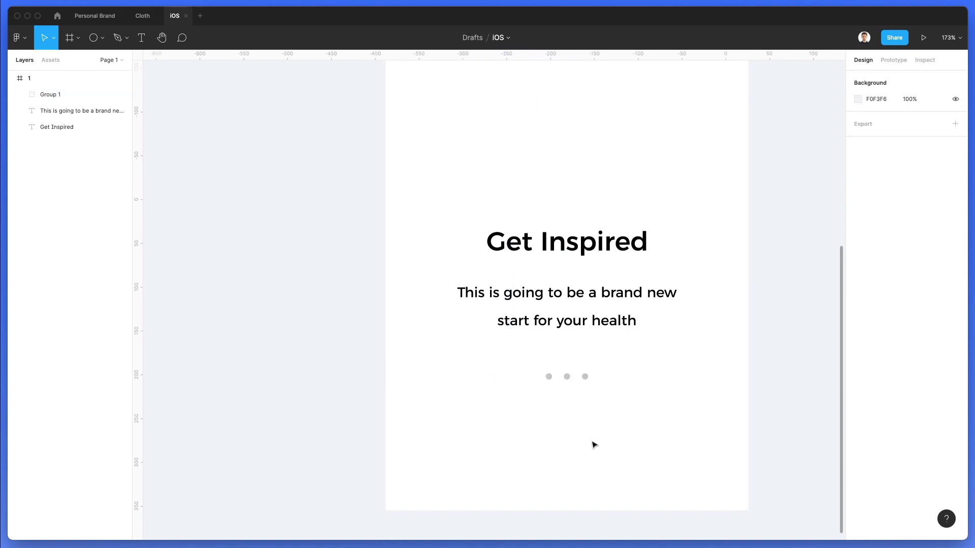
# - Lower the dot group to about Y 762, keeping it horizontally centred
pyautogui.scroll(-5, 594, 444)
pyautogui.moveTo(579, 406); pyautogui.dragTo(578, 416)
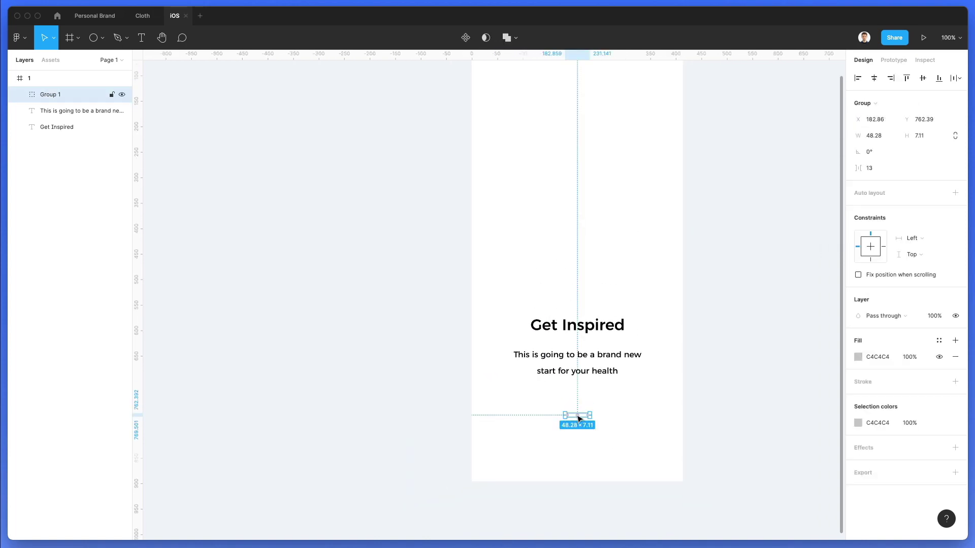
pyautogui.click(620, 409)
# - Add a layout grid to frame 1, switch it to Columns and set the count to 2
pyautogui.scroll(3, 618, 409)
pyautogui.click(439, 73)
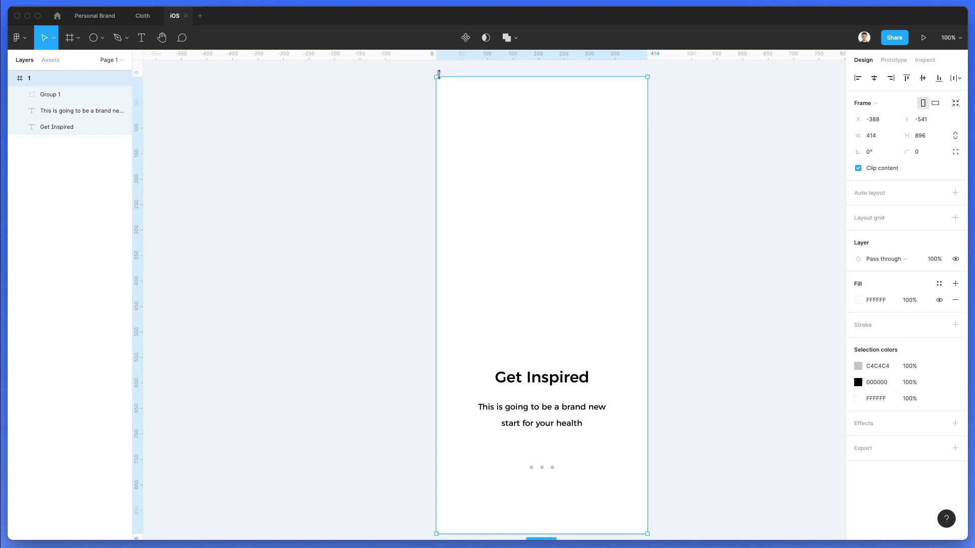
pyautogui.click(874, 220)
pyautogui.click(858, 234)
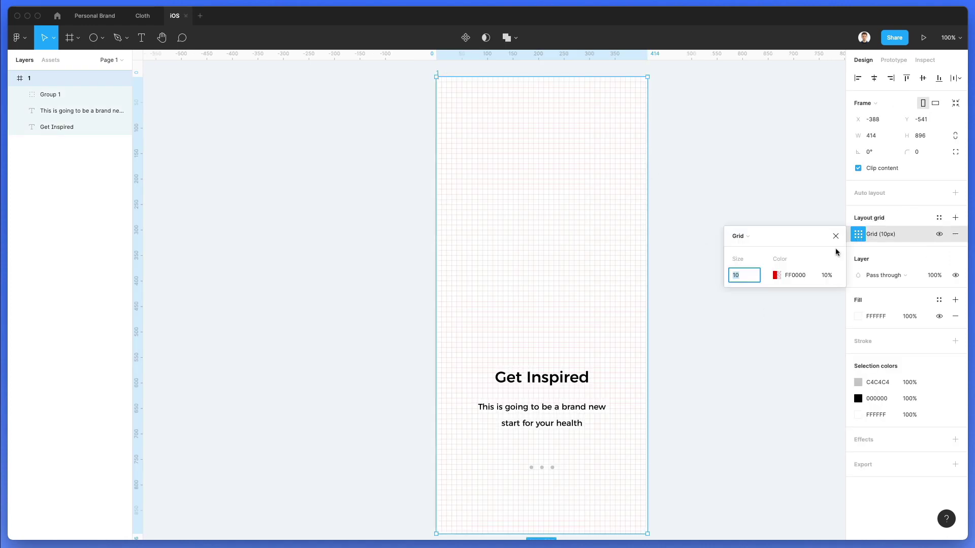
pyautogui.click(764, 237)
pyautogui.click(768, 249)
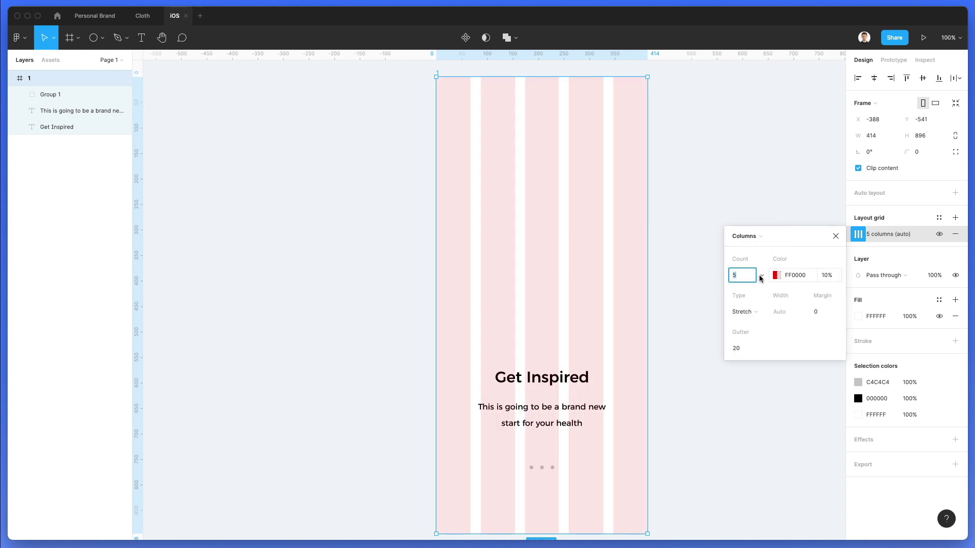
pyautogui.write('2')
pyautogui.press('Return')
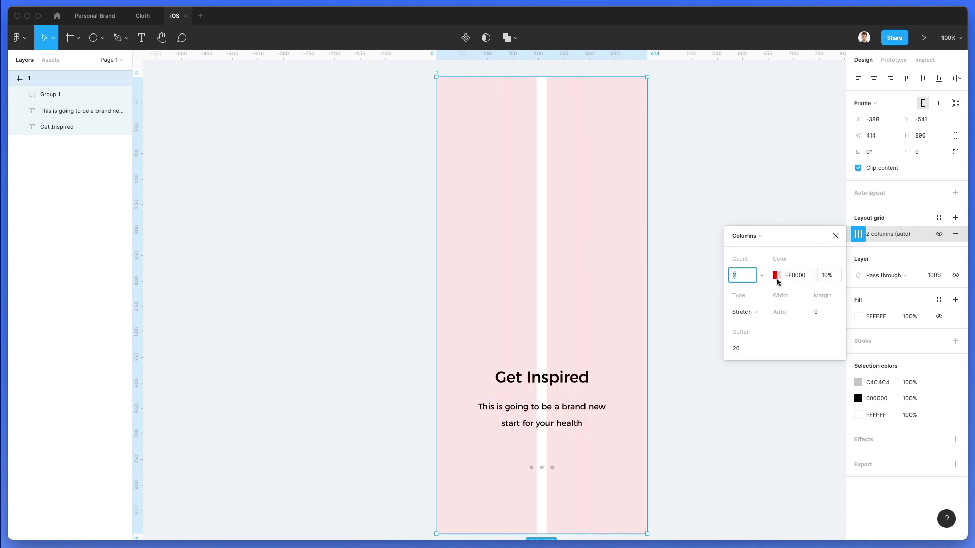
# - Set the column grid's margin to 24
pyautogui.click(827, 312)
pyautogui.hotkey('shift', 'Up')
pyautogui.hotkey('shift', 'Up')
pyautogui.hotkey('shift', 'Up')
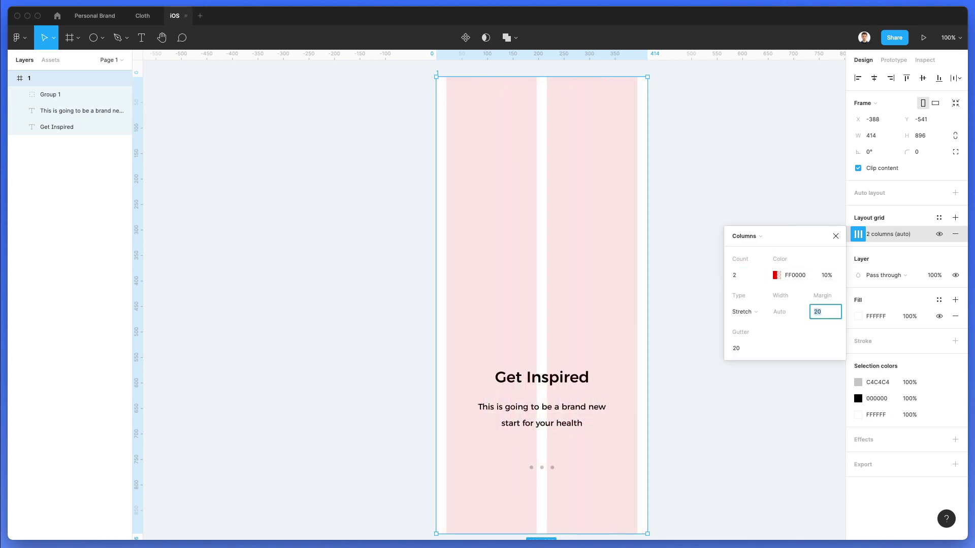
pyautogui.hotkey('shift', 'Down')
# - Change the column grid's colour to pale blue D9DEED and close its settings
pyautogui.click(777, 275)
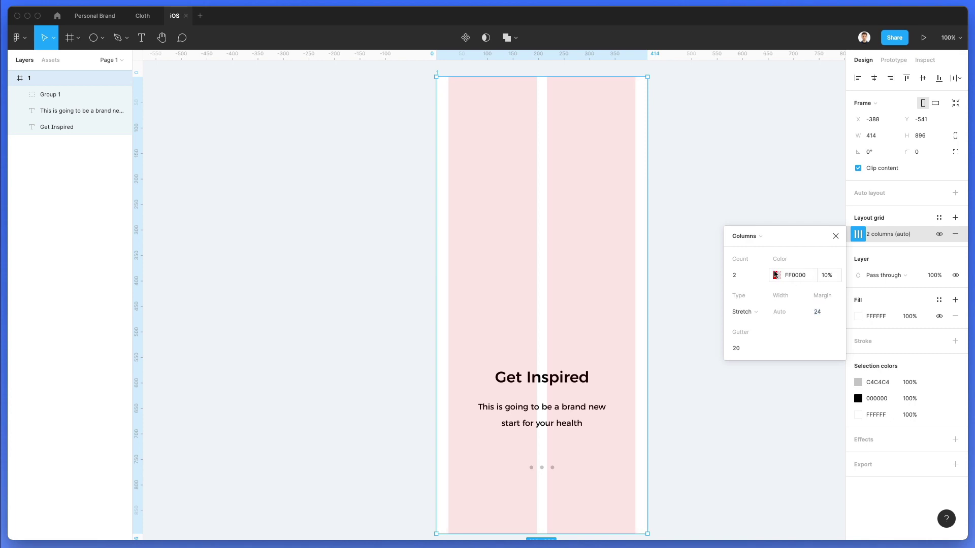
pyautogui.moveTo(603, 286); pyautogui.dragTo(611, 296)
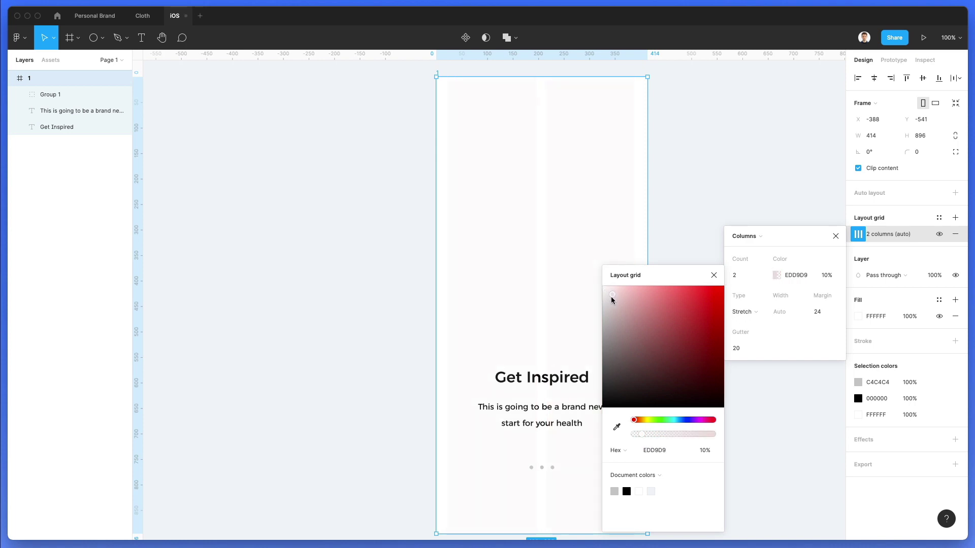
pyautogui.moveTo(680, 420); pyautogui.dragTo(682, 421)
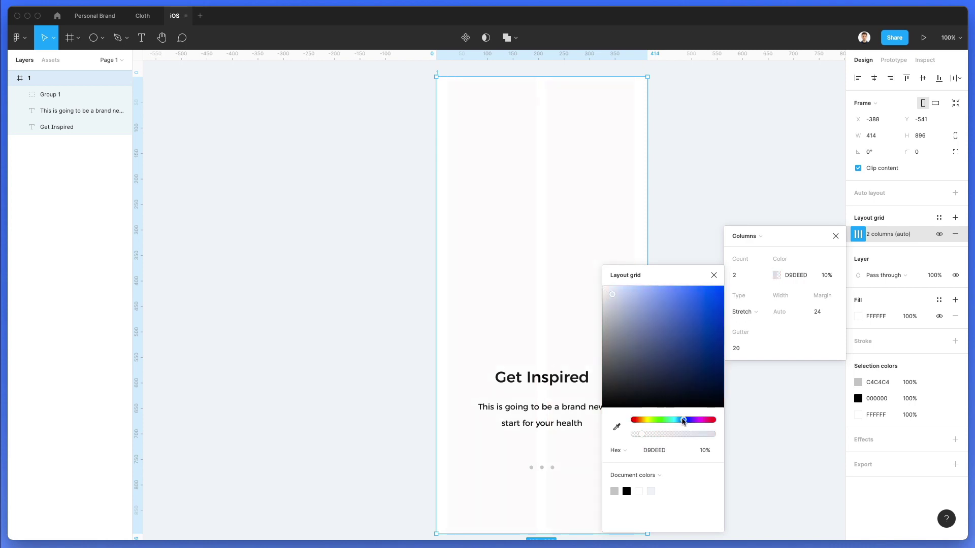
pyautogui.hscroll(5, 451, 274)
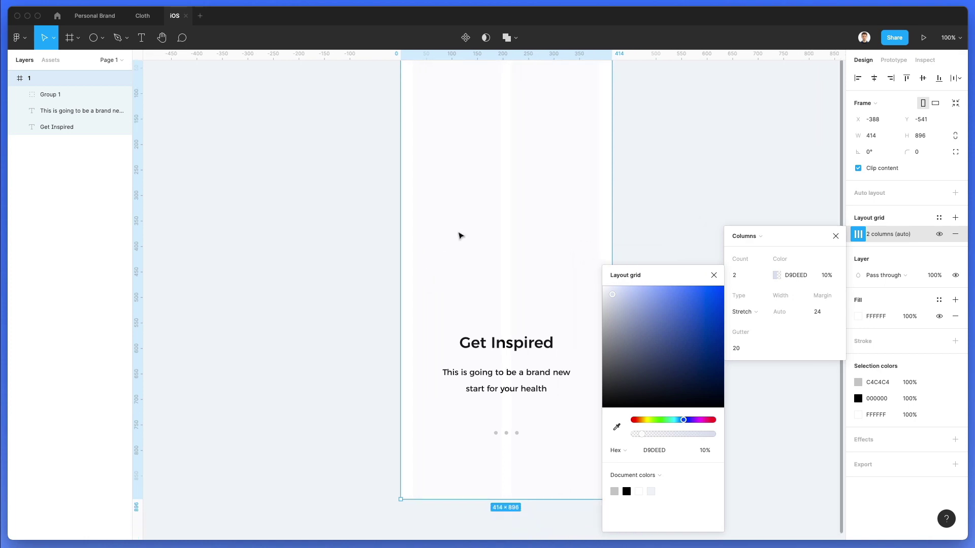
pyautogui.hscroll(1, 456, 233)
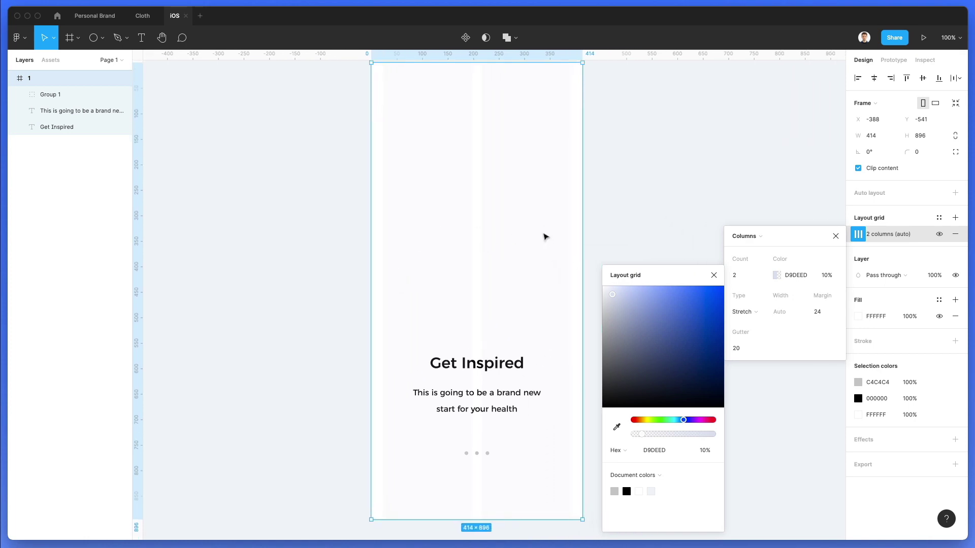
pyautogui.press('Escape')
pyautogui.press('Escape')
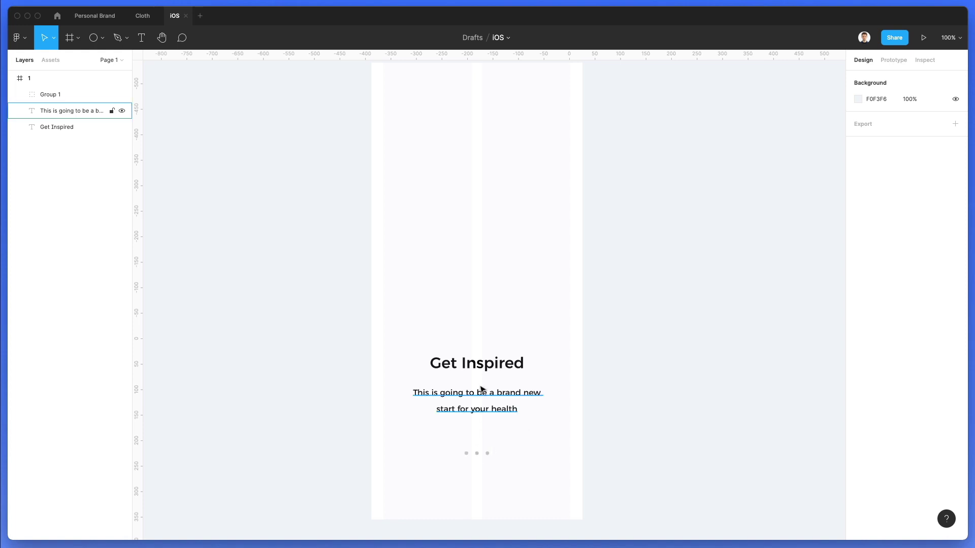
# - Duplicate the subtitle below the page dots at about Y 813, replace the copy's text with "Skip" and set its width to automatic
pyautogui.moveTo(482, 402); pyautogui.dragTo(484, 497)
pyautogui.doubleClick(478, 486)
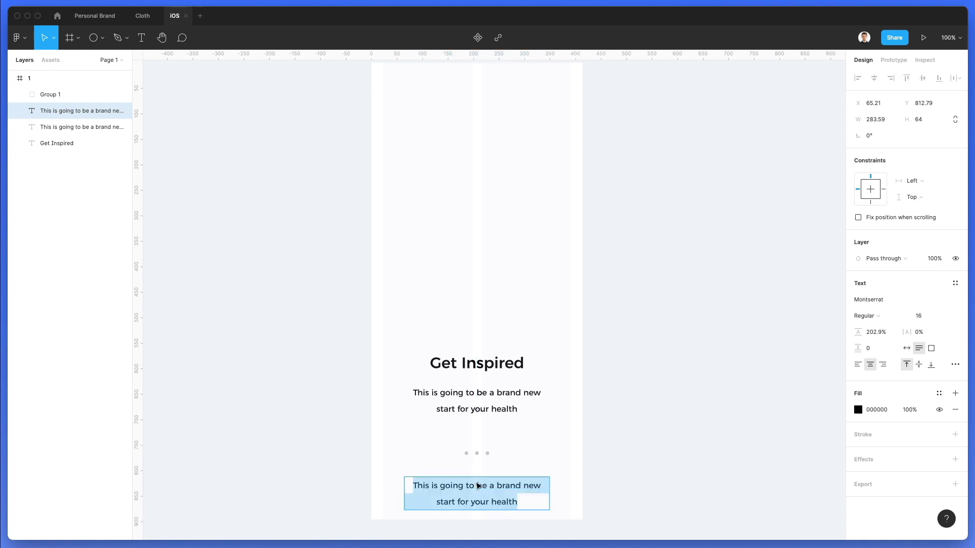
pyautogui.write('Skip')
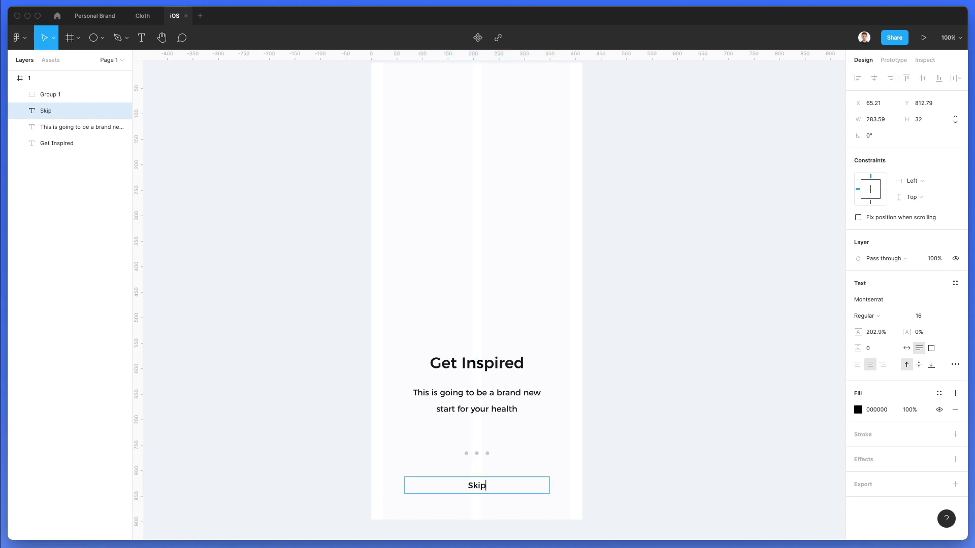
pyautogui.click(906, 349)
pyautogui.press('Escape')
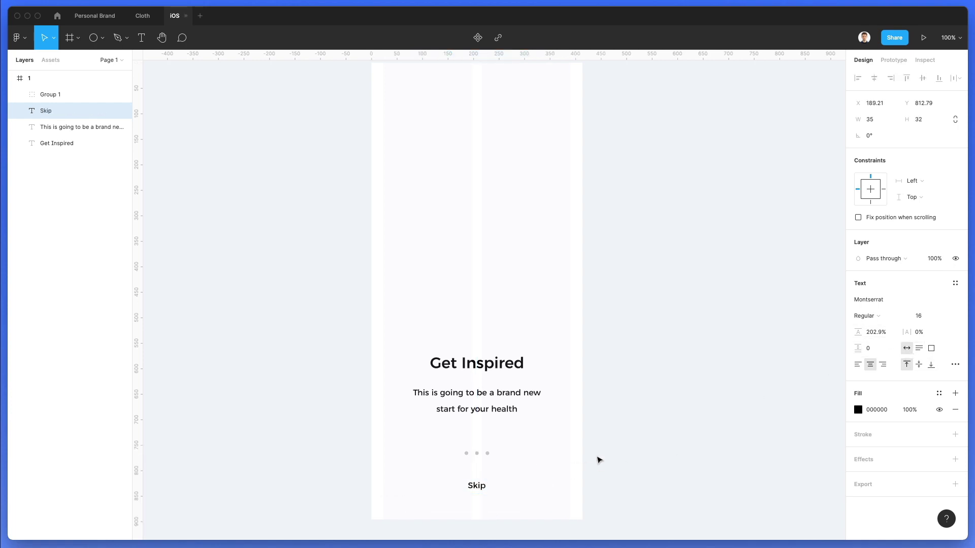
# - Align Skip to the column grid's left margin and add a duplicate on the opposite side reading "Next", leaving room for an icon after it
pyautogui.moveTo(480, 487); pyautogui.dragTo(557, 489)
pyautogui.write('Next')
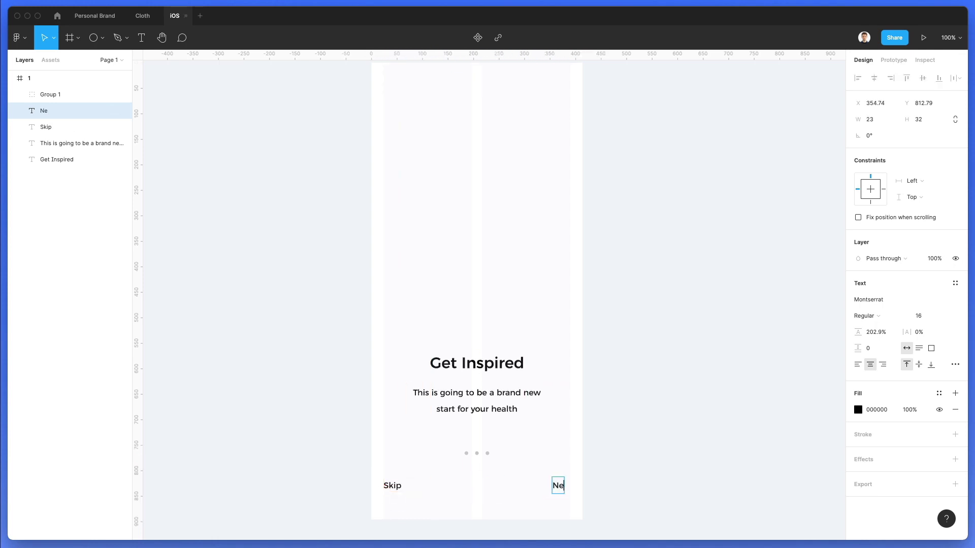
pyautogui.press('Escape')
pyautogui.moveTo(564, 486); pyautogui.dragTo(541, 486)
pyautogui.click(604, 485)
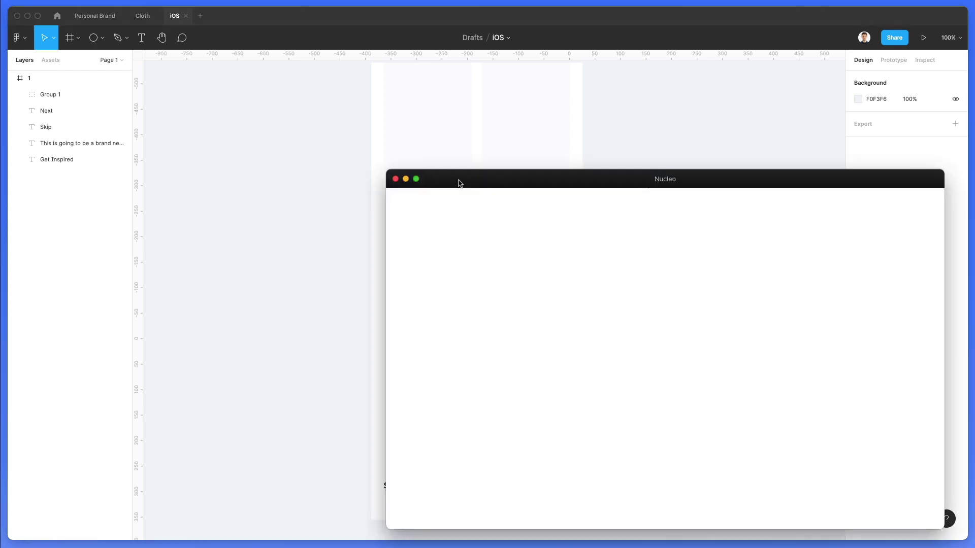
# - Switch to Nucleo, arrange its window beside the phone frame and search the icons for "arrow"
pyautogui.moveTo(459, 183); pyautogui.dragTo(473, 187)
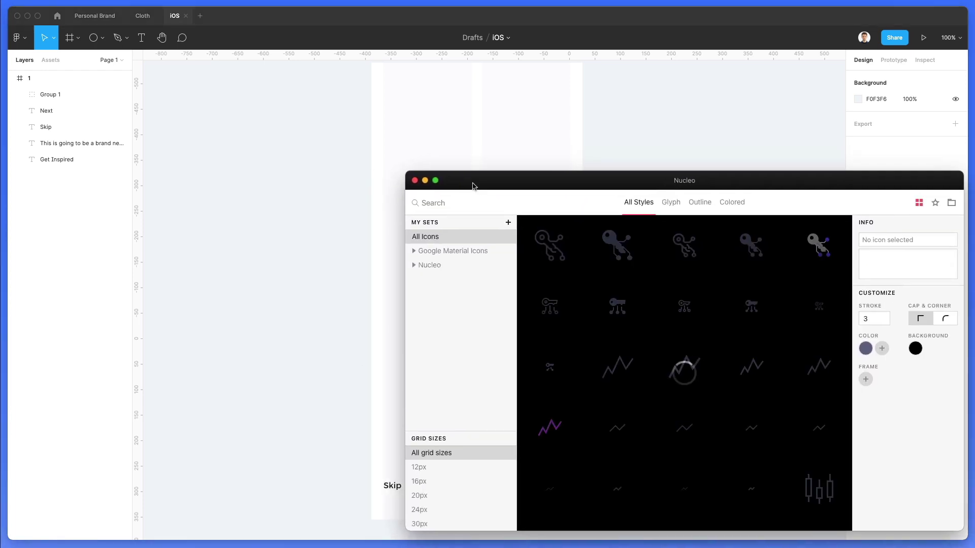
pyautogui.hscroll(5, 305, 216)
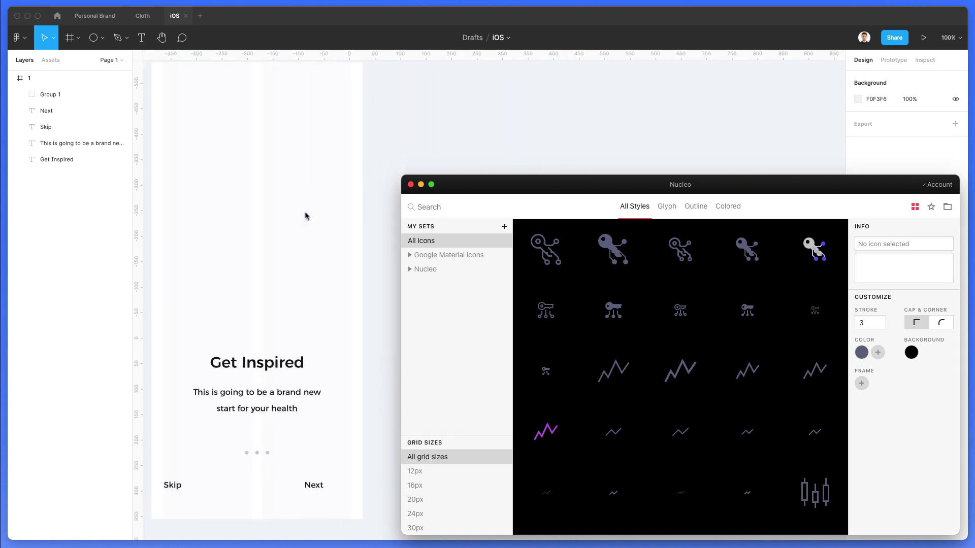
pyautogui.hscroll(-1, 305, 215)
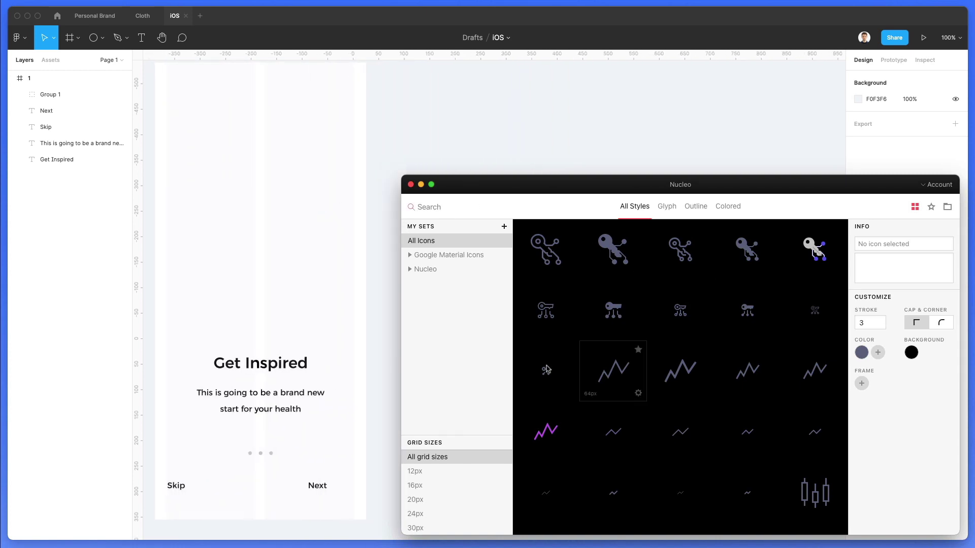
pyautogui.write('arrow')
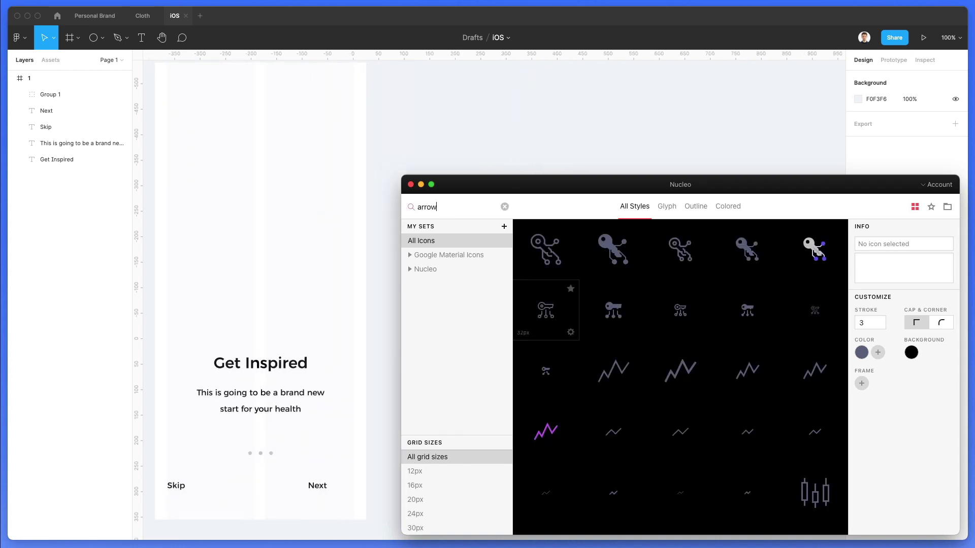
# - Find the 12px arrow-top-right icon and place it in the phone frame beside Next at X 368, Y 820
pyautogui.scroll(-15, 689, 332)
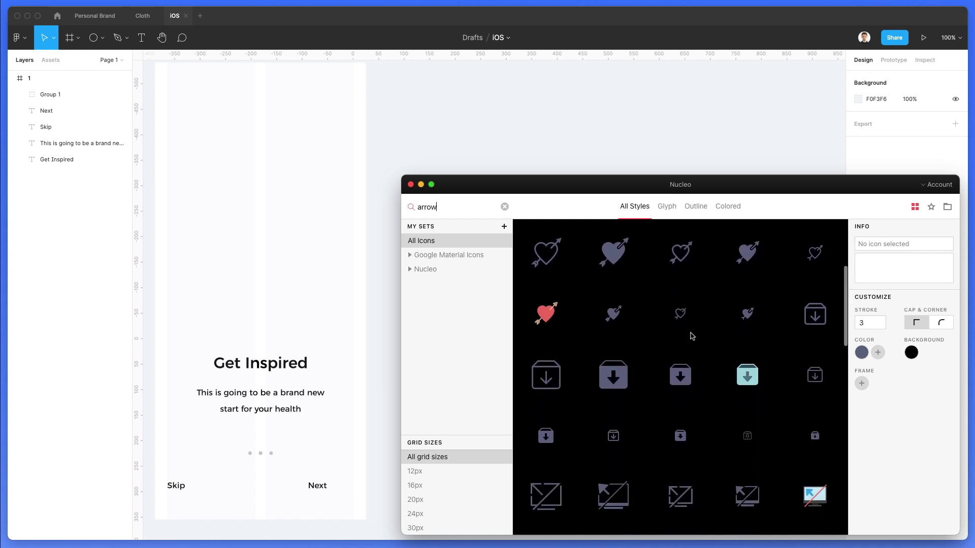
pyautogui.scroll(-20, 691, 335)
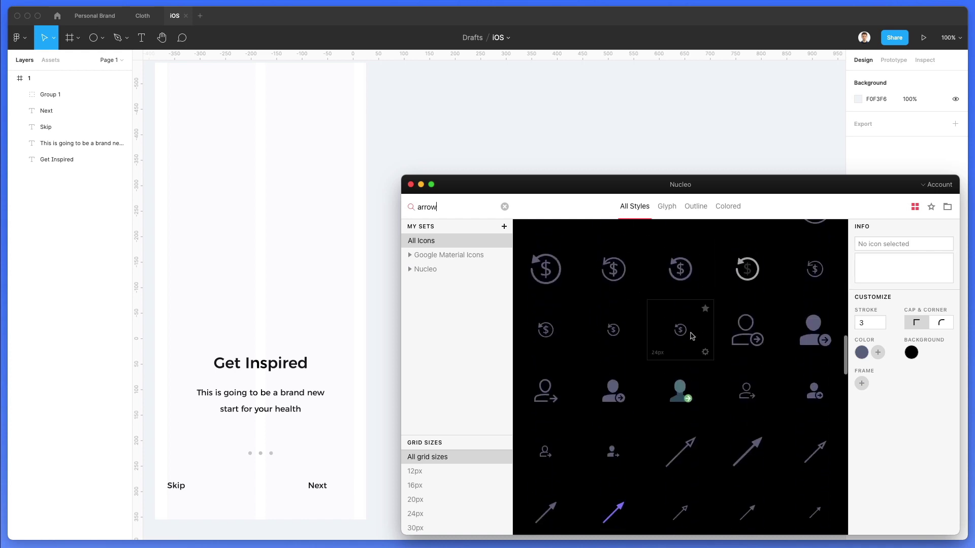
pyautogui.scroll(-10, 691, 336)
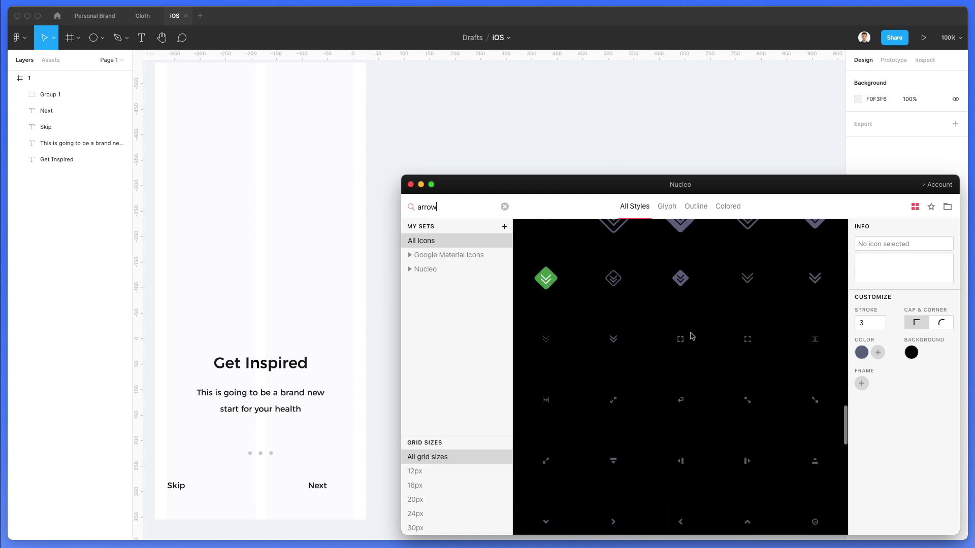
pyautogui.scroll(-5, 692, 336)
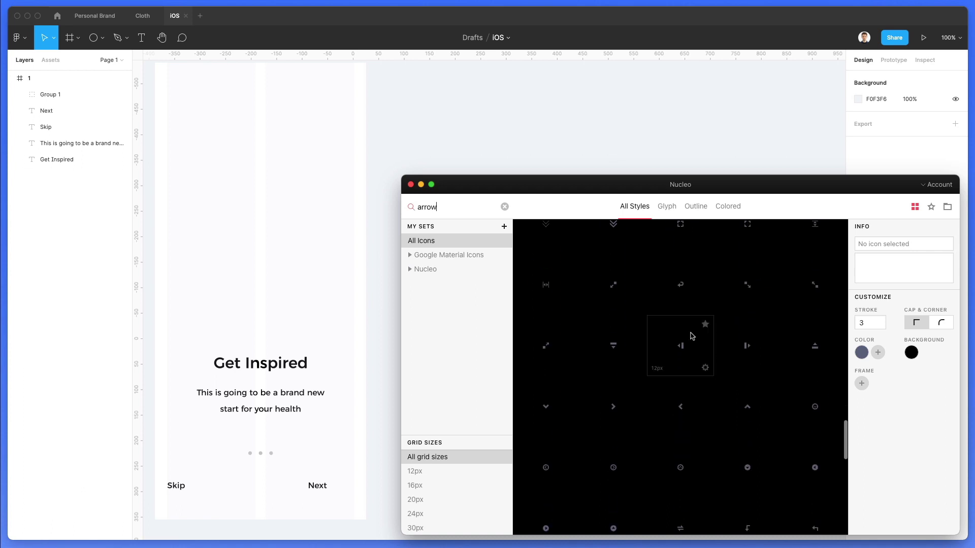
pyautogui.scroll(-5, 691, 335)
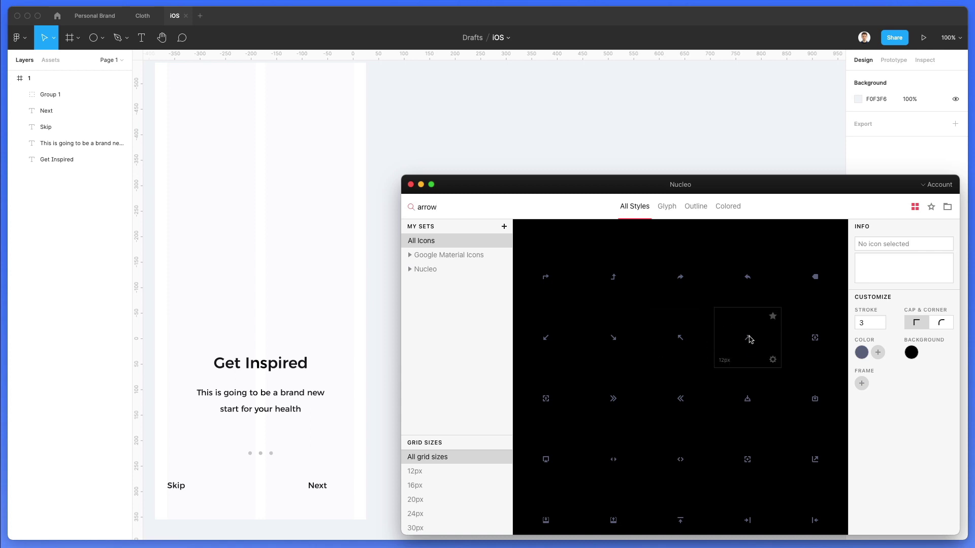
pyautogui.moveTo(749, 339); pyautogui.dragTo(344, 479)
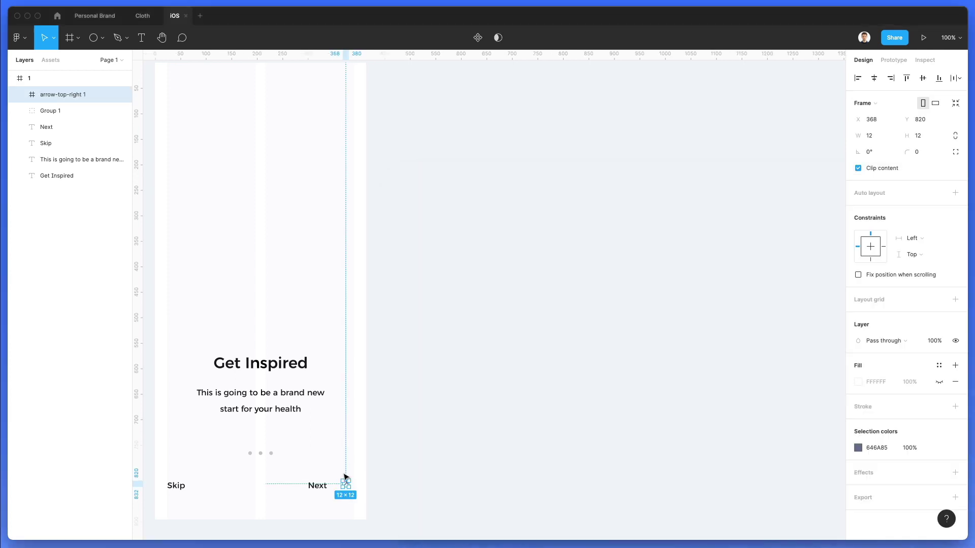
# - Ungroup the imported arrow-top-right frame, leaving only the arrow's inner group beside Next
pyautogui.scroll(10, 345, 478)
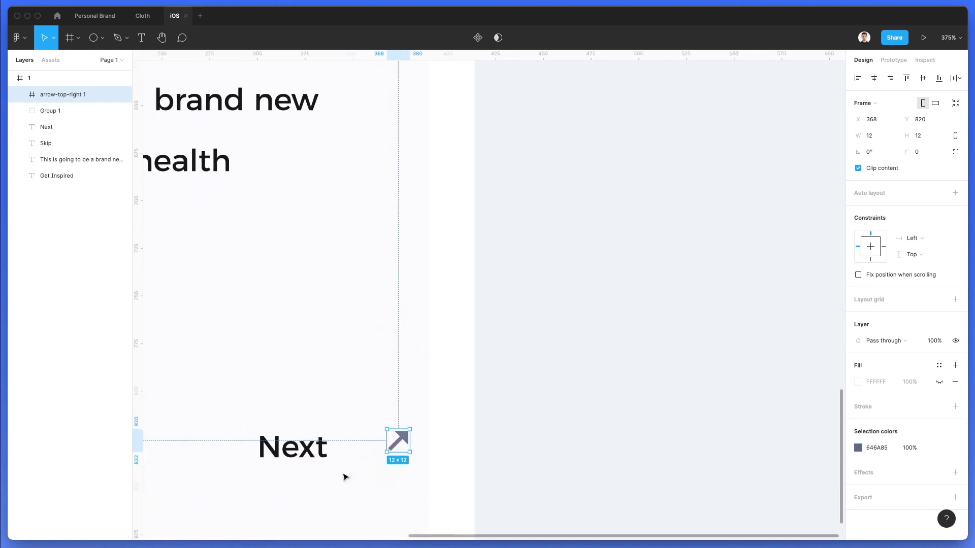
pyautogui.scroll(-2, 171, 272)
pyautogui.hscroll(-2, 172, 272)
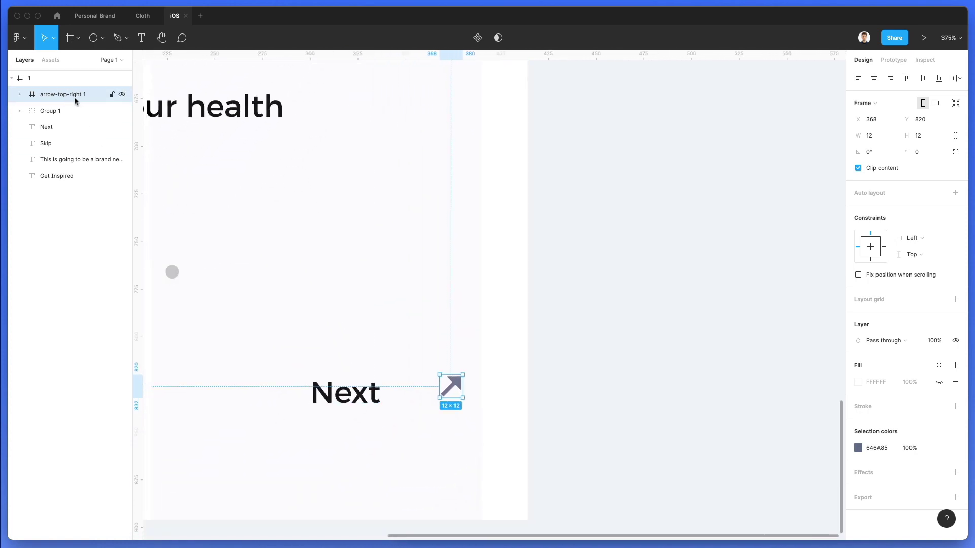
pyautogui.press('super+shift+g')
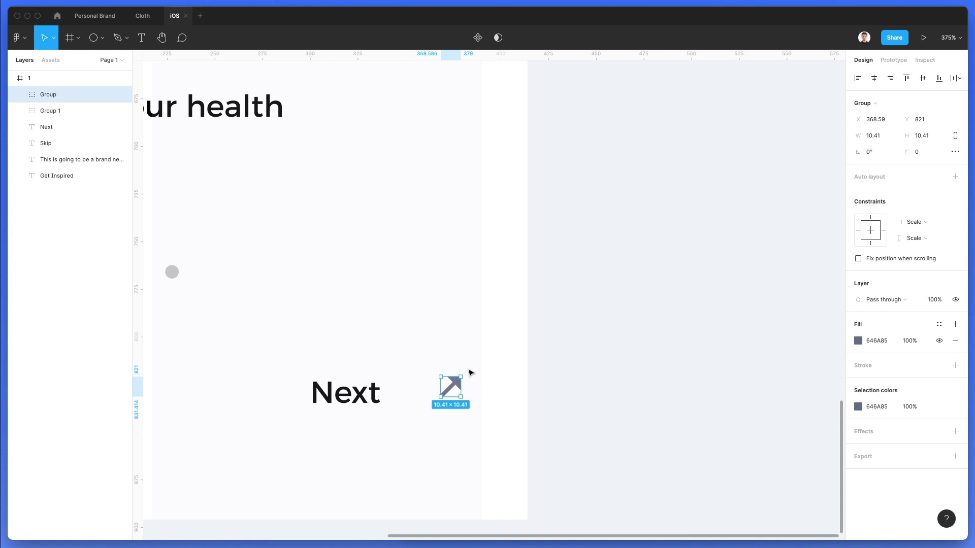
pyautogui.click(466, 377)
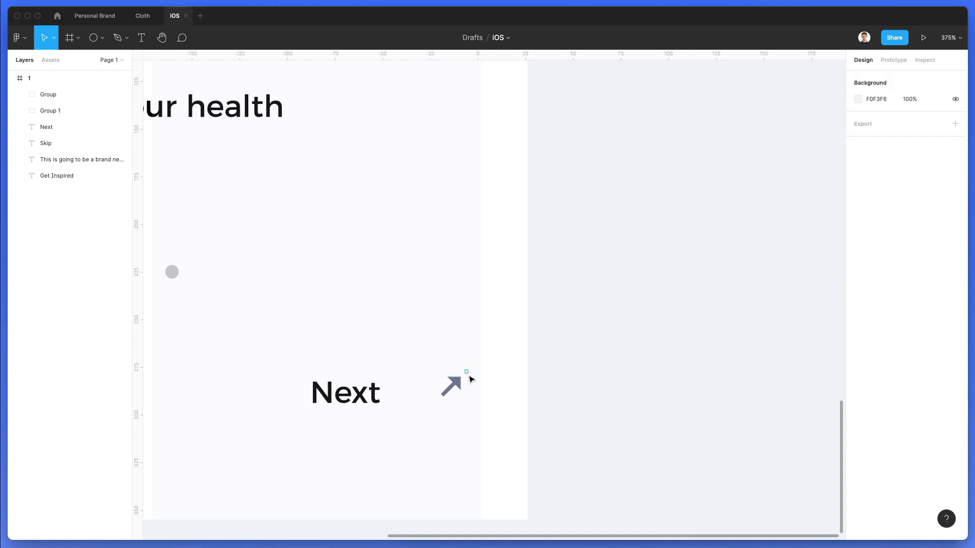
# - Rotate the arrow to -45° so it points right, enlarge it to about 12.5 × 12.5 and place it after Next at about X 359, Y 820
pyautogui.click(101, 95)
pyautogui.rightClick(67, 104)
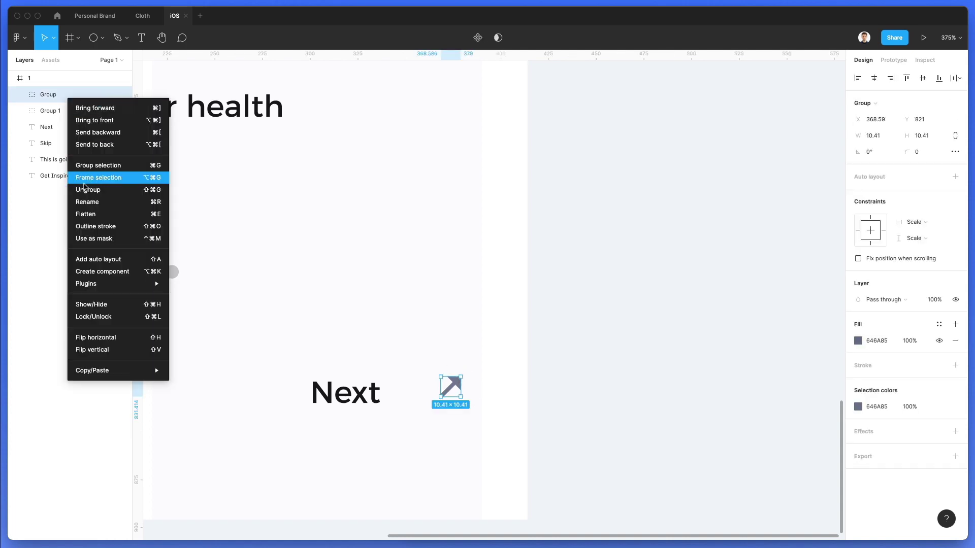
pyautogui.click(500, 310)
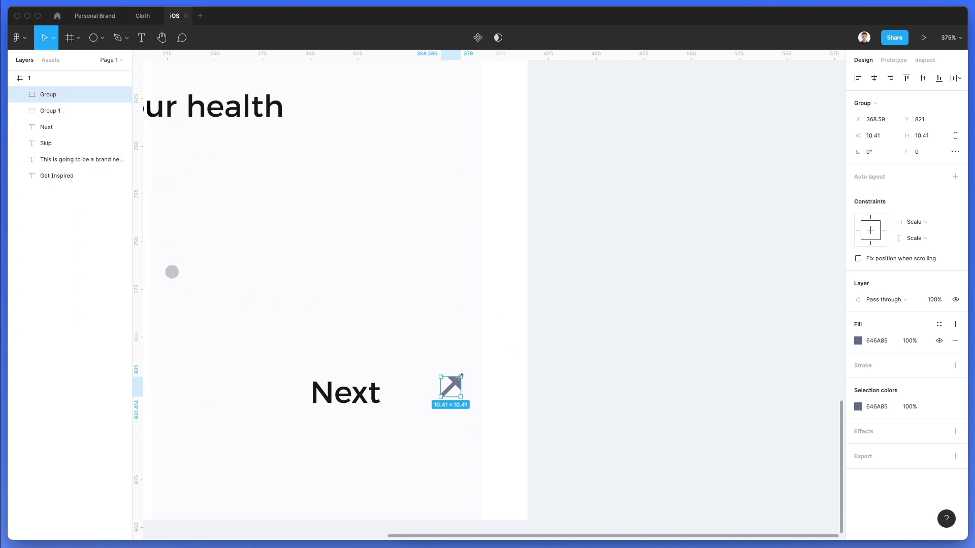
pyautogui.moveTo(464, 373); pyautogui.dragTo(428, 392)
pyautogui.scroll(-5, 428, 391)
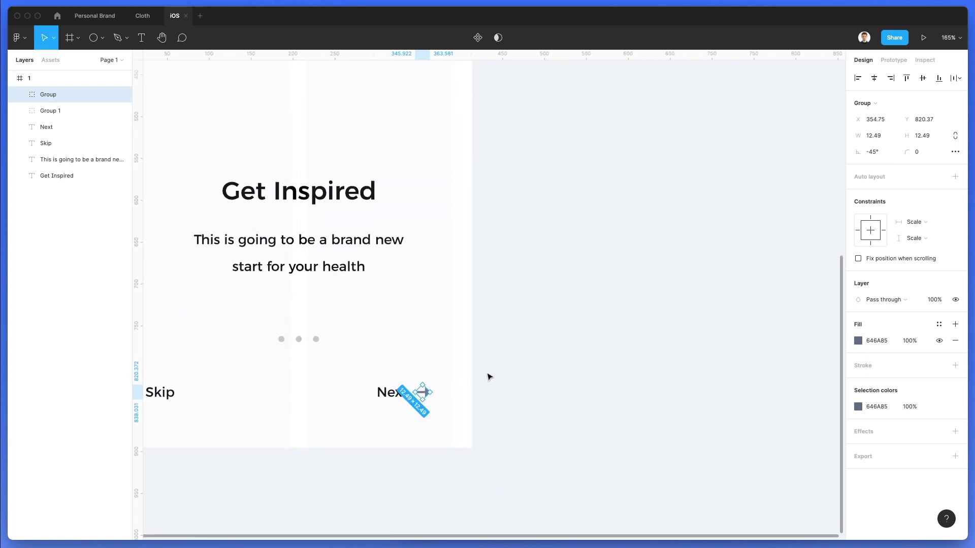
pyautogui.press('Right')
pyautogui.press('Right')
pyautogui.press('Right')
pyautogui.press('Right')
# - Move Next and its arrow together 23 px to the right, up to the column grid's right margin
pyautogui.scroll(-2, 487, 376)
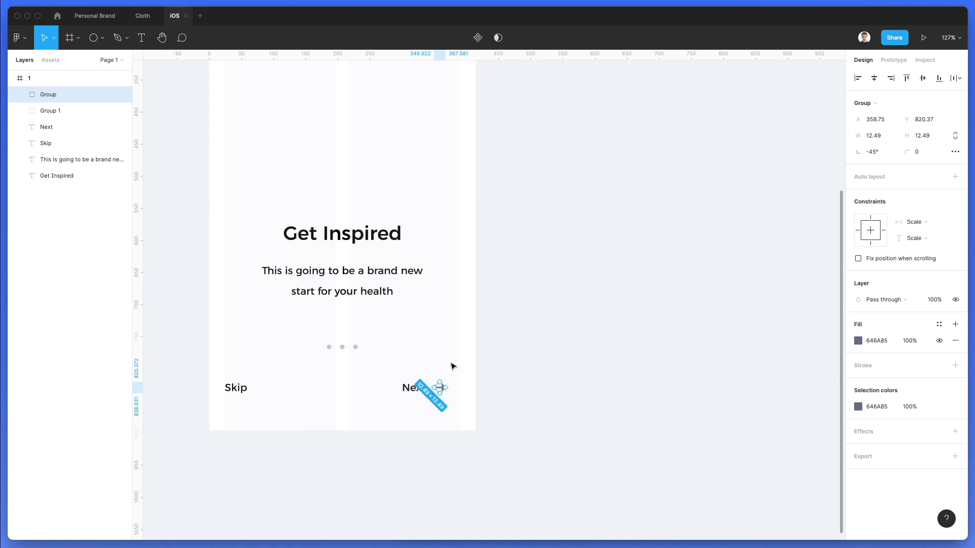
pyautogui.hscroll(-3, 446, 367)
pyautogui.moveTo(439, 366); pyautogui.dragTo(524, 404)
pyautogui.hotkey('shift', 'Right')
pyautogui.hotkey('shift', 'Right')
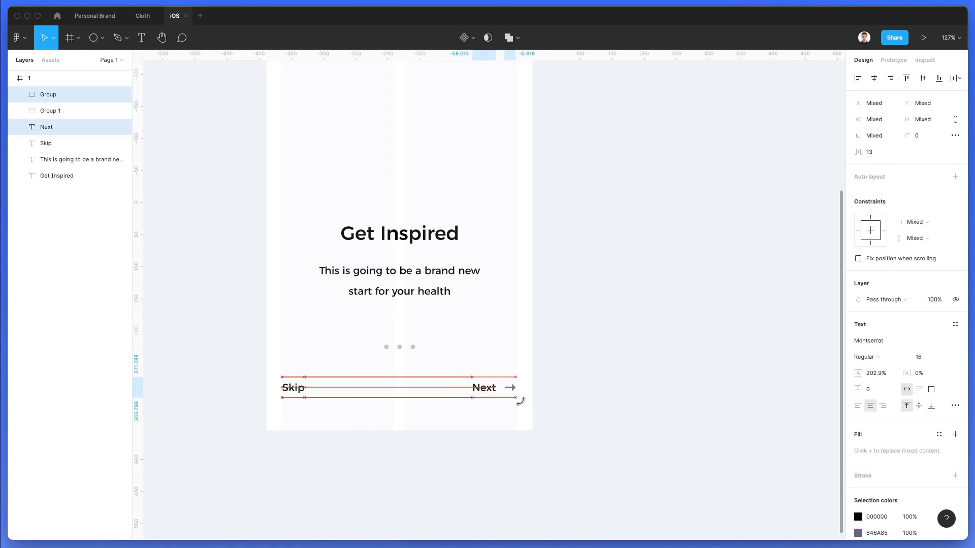
pyautogui.press('Right')
pyautogui.press('Right')
pyautogui.press('Right')
pyautogui.click(537, 341)
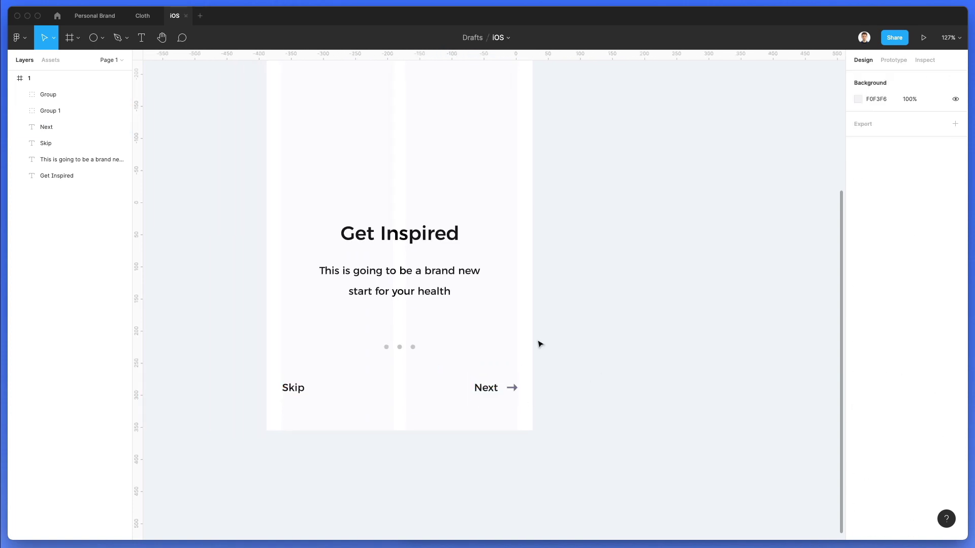
# - Recolour the arrow vector black 000000 by sampling the colour of the Next text
pyautogui.scroll(3, 539, 343)
pyautogui.scroll(-3, 559, 353)
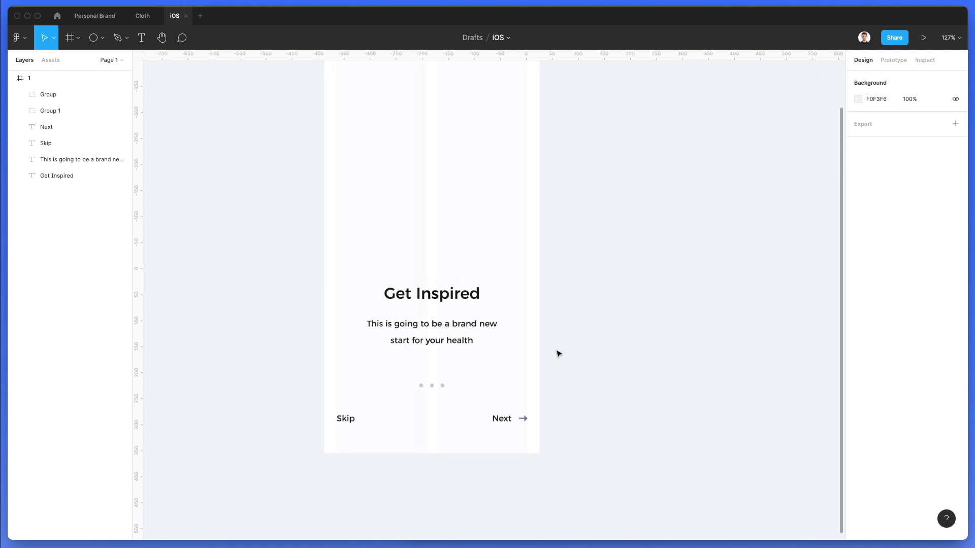
pyautogui.scroll(5, 525, 417)
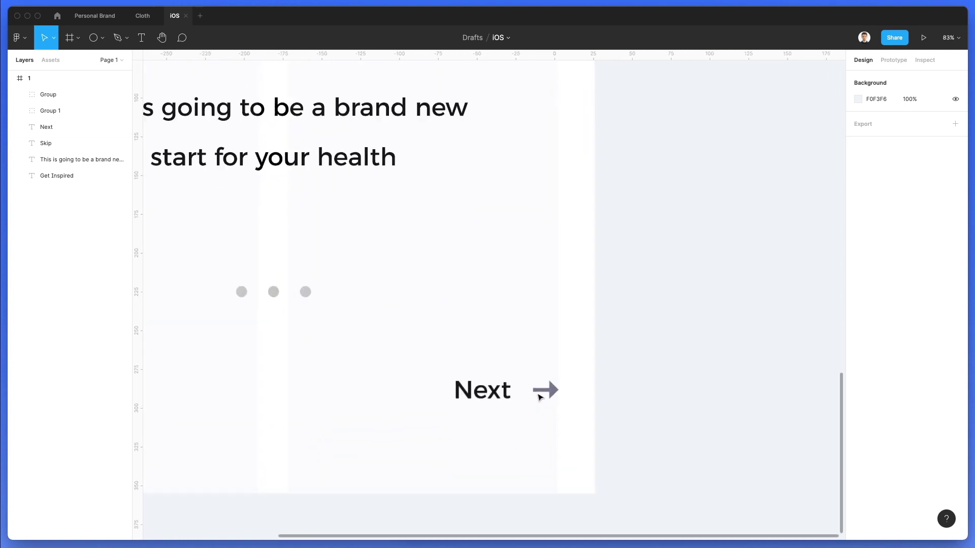
pyautogui.doubleClick(544, 391)
pyautogui.press('i')
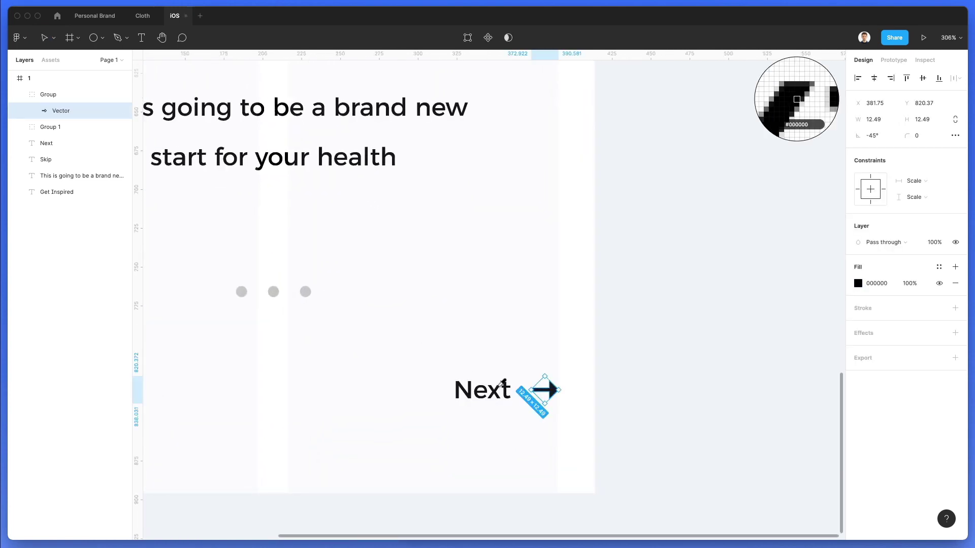
pyautogui.press('Escape')
pyautogui.scroll(-5, 574, 315)
pyautogui.scroll(5, 569, 319)
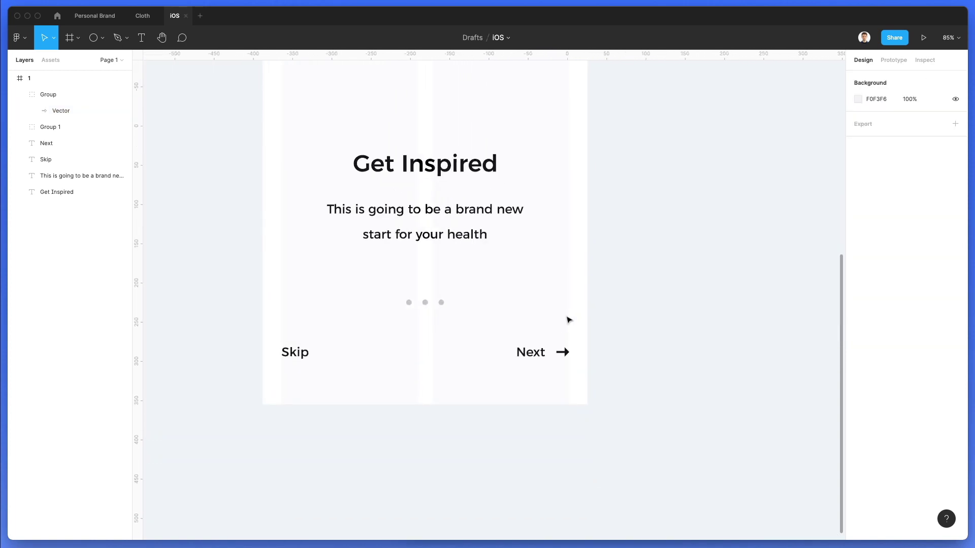
pyautogui.scroll(-2, 569, 320)
pyautogui.scroll(-3, 569, 320)
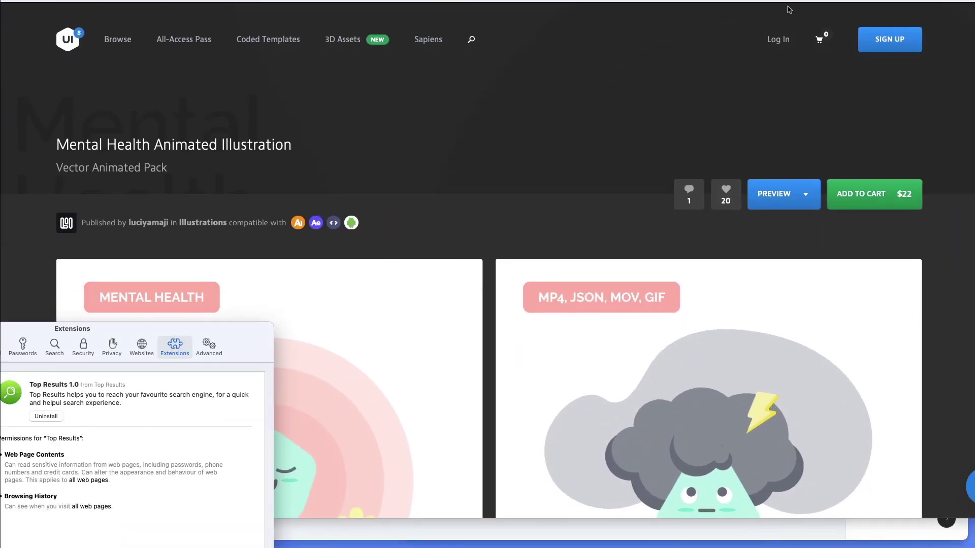
# - Examine the preview images of the Mental Health Animated Illustration pack on UI8 and return to the Figma design
pyautogui.scroll(-8, 396, 298)
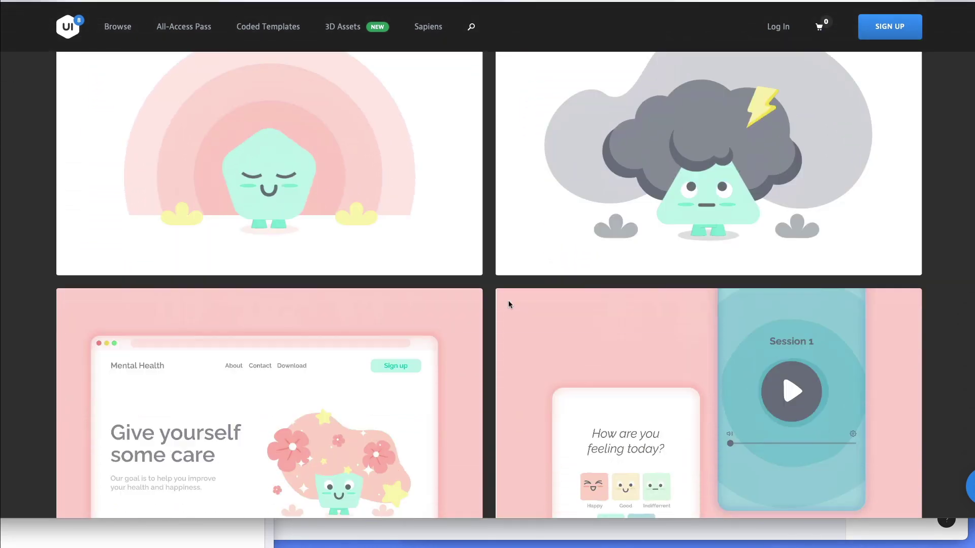
pyautogui.scroll(-7, 510, 304)
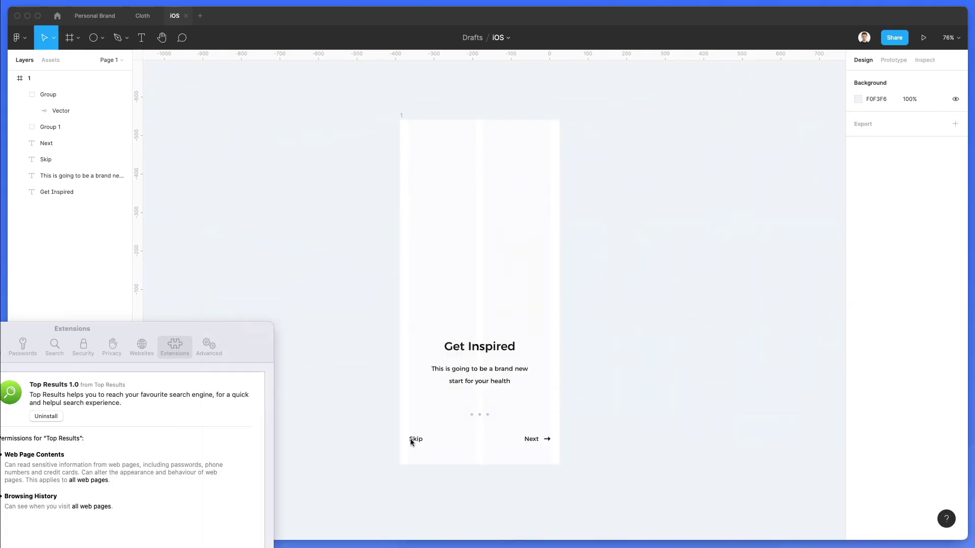
pyautogui.click(288, 314)
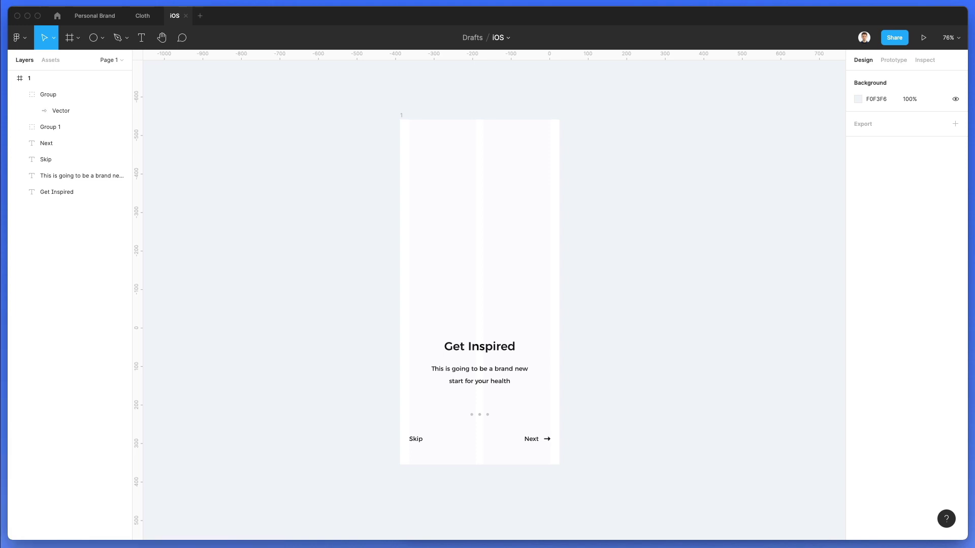
# - Switch to Finder and look through the illustration pack's EMOJIS, BACKGROUND and SCENES folders
pyautogui.press('super+Tab')
pyautogui.moveTo(373, 175); pyautogui.dragTo(357, 213)
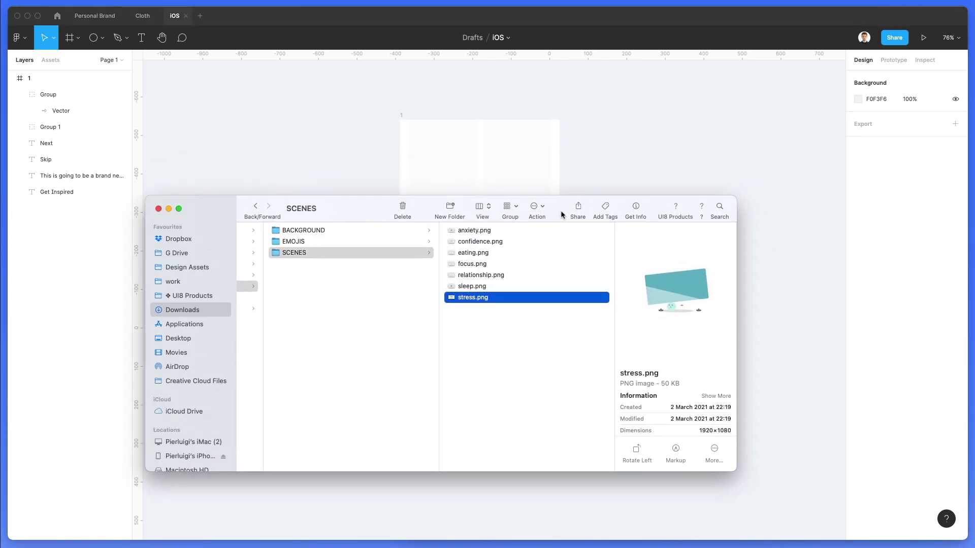
pyautogui.click(499, 235)
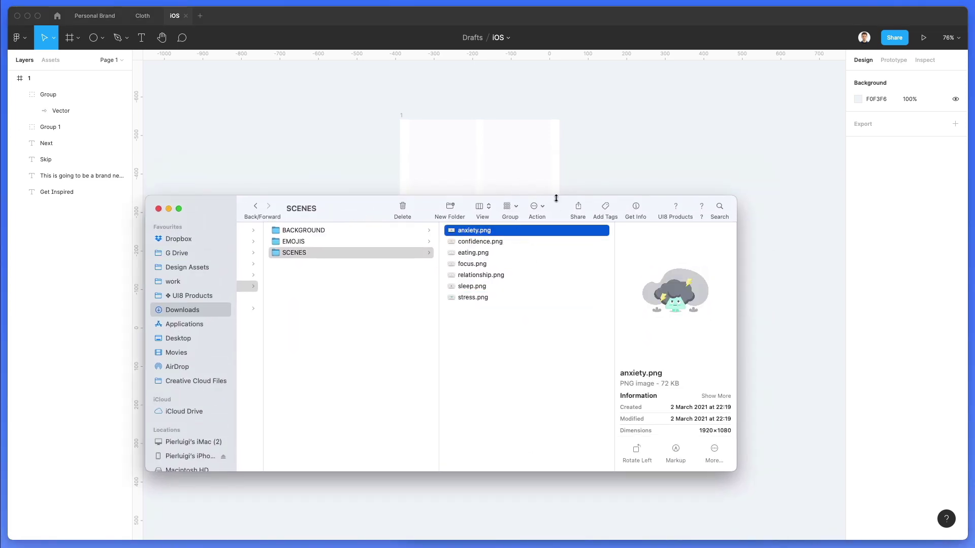
pyautogui.moveTo(377, 204); pyautogui.dragTo(349, 234)
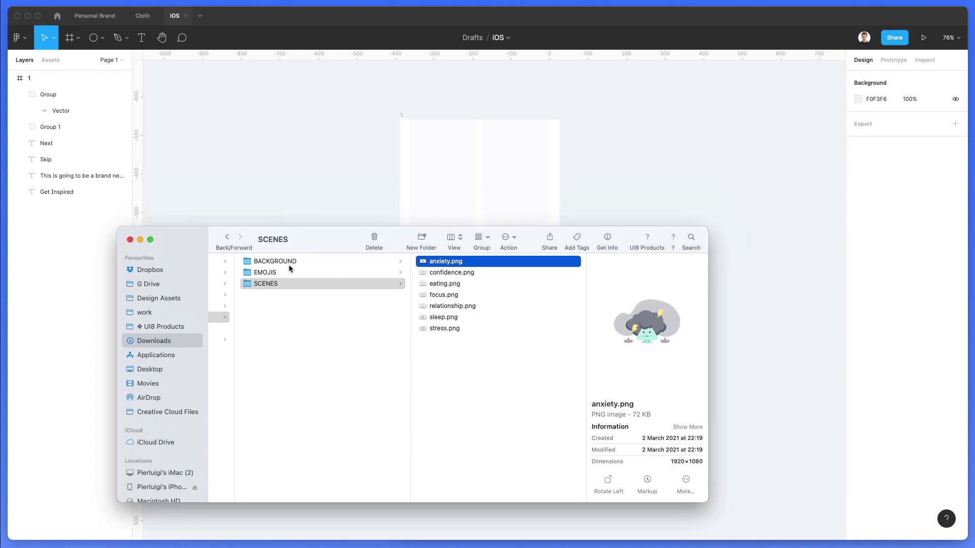
pyautogui.click(308, 272)
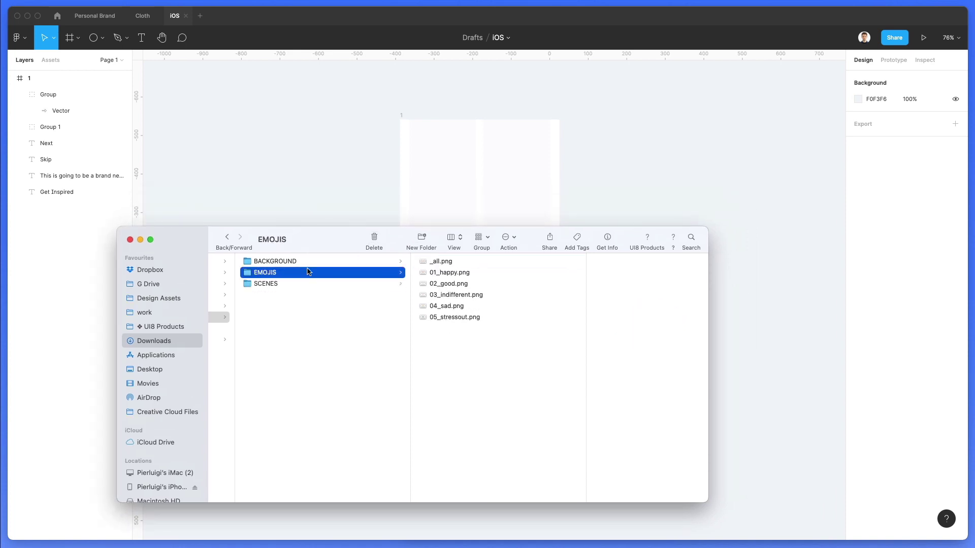
pyautogui.press('Up')
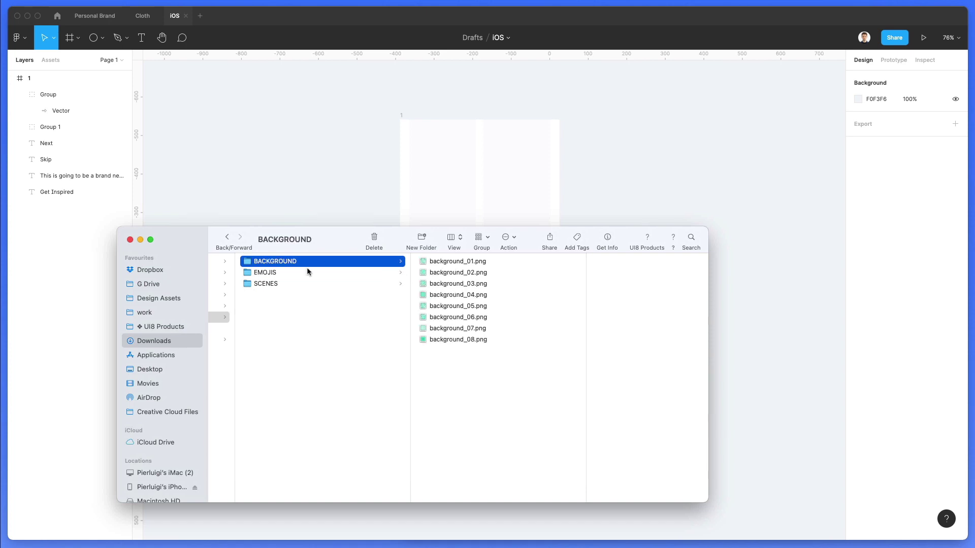
pyautogui.press('Down')
pyautogui.press('Down')
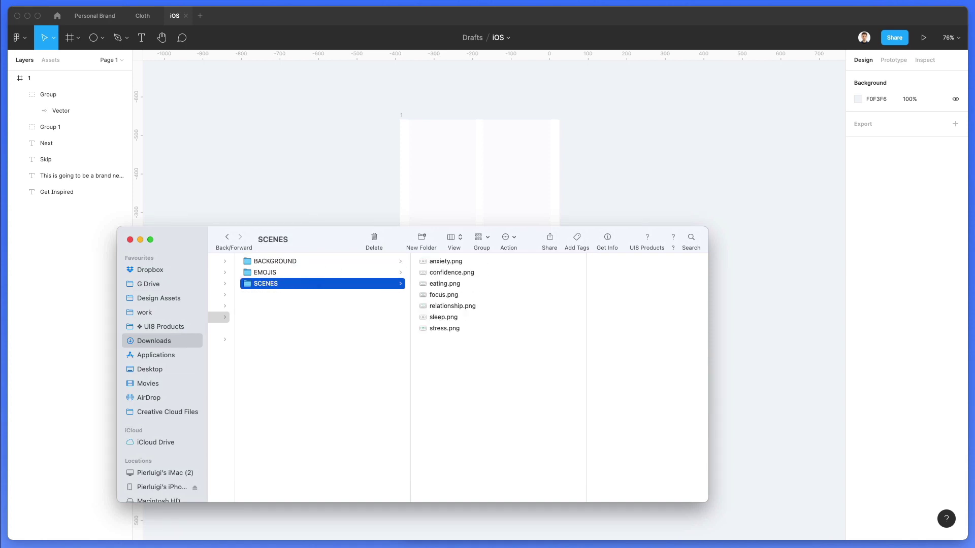
pyautogui.press('Right')
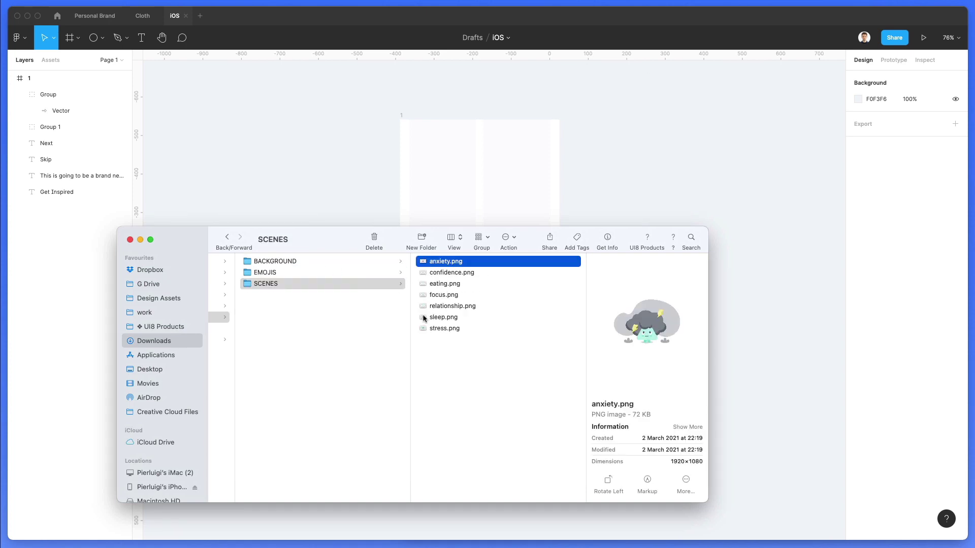
# - Preview the SCENES illustrations one by one in gallery view, from anxiety.png to stress.png
pyautogui.click(455, 240)
pyautogui.click(462, 251)
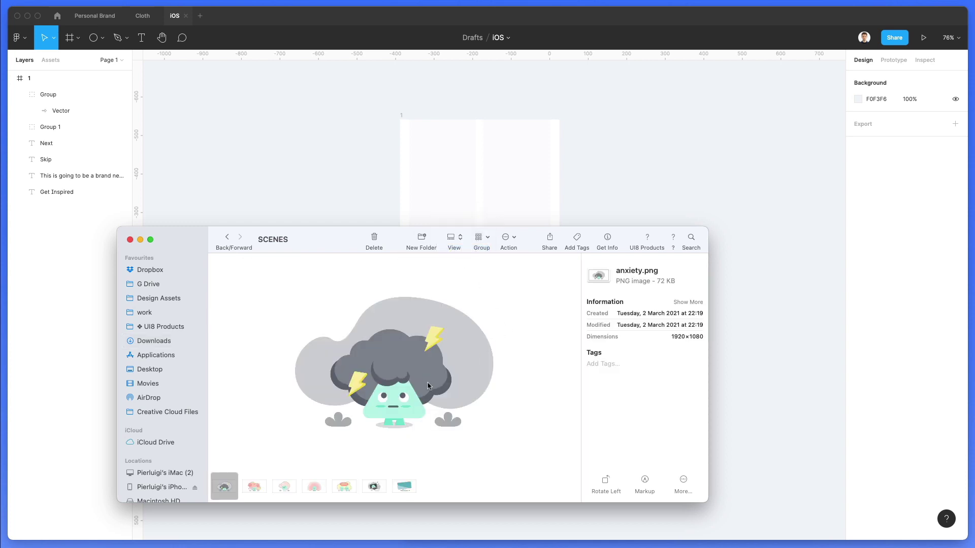
pyautogui.press('Right')
pyautogui.press('Right')
pyautogui.press('Right')
pyautogui.press('Right')
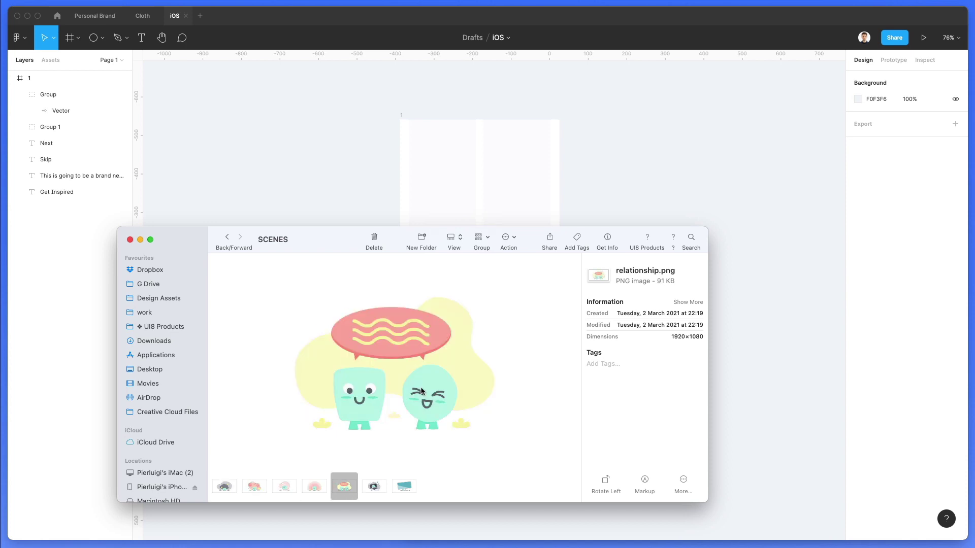
pyautogui.press('Right')
pyautogui.press('Right')
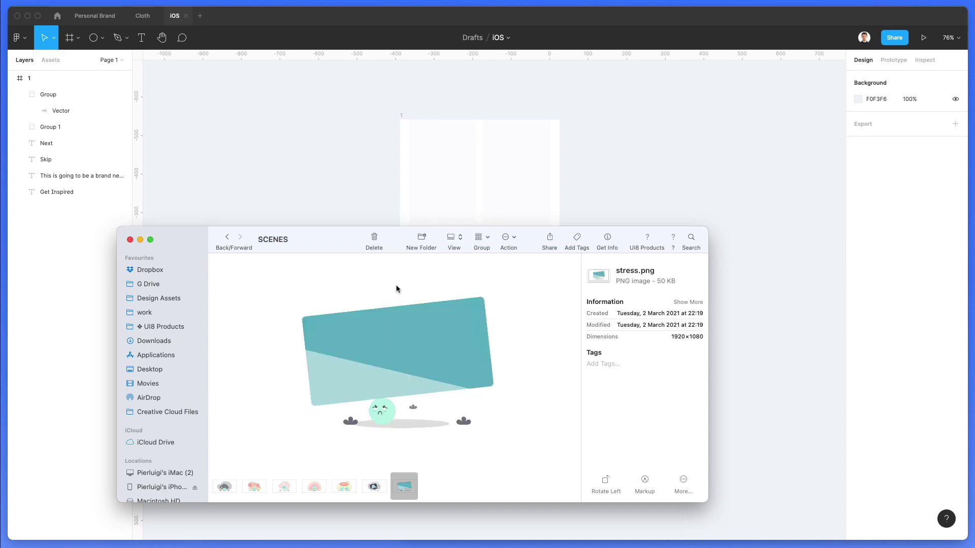
# - Go back to the column view and compare the emoji previews in the EMOJIS folder
pyautogui.moveTo(342, 246); pyautogui.dragTo(598, 286)
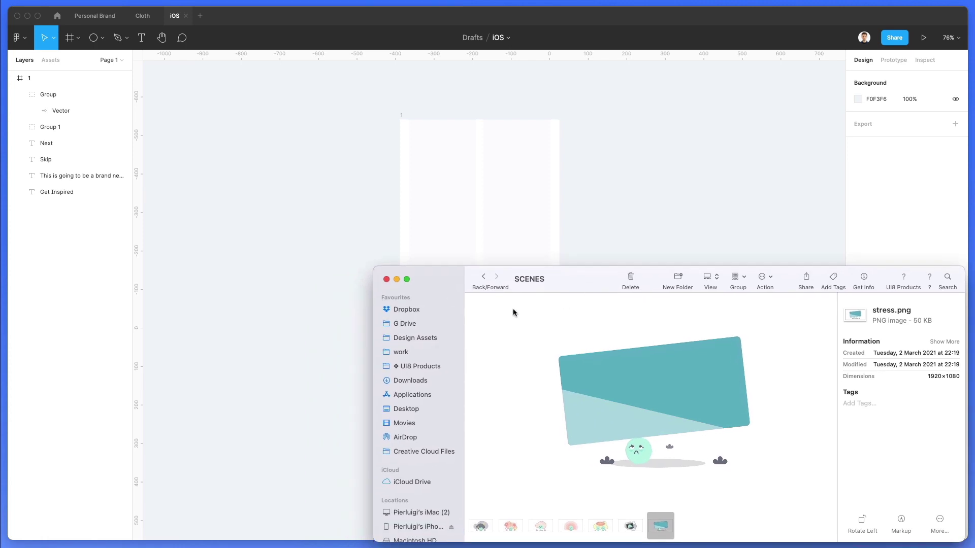
pyautogui.click(483, 276)
pyautogui.click(682, 322)
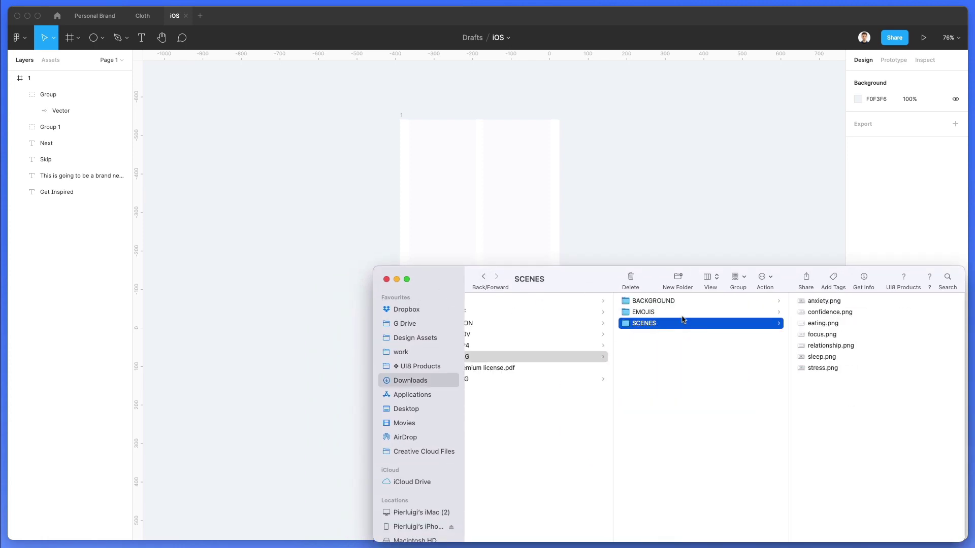
pyautogui.click(685, 314)
pyautogui.press('Right')
pyautogui.press('Down')
pyautogui.press('Down')
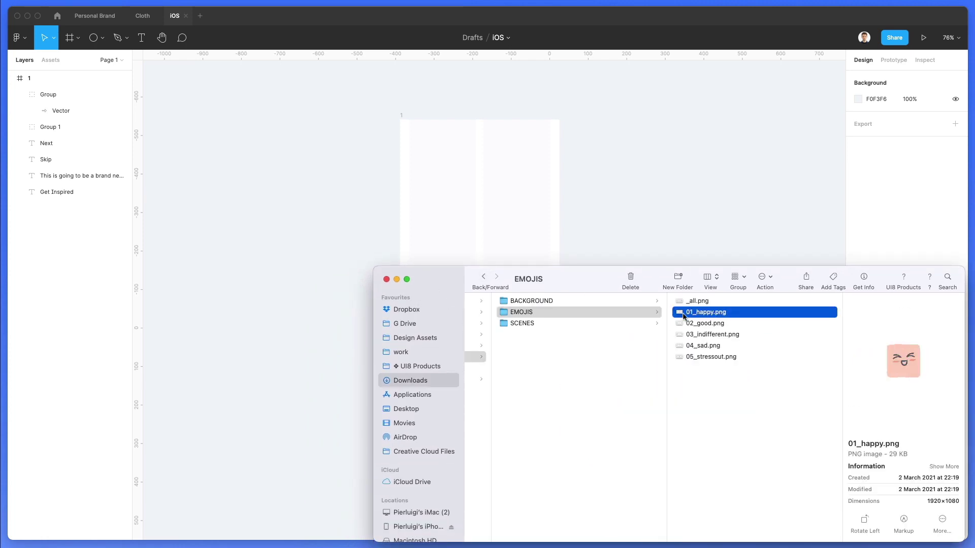
pyautogui.press('Down')
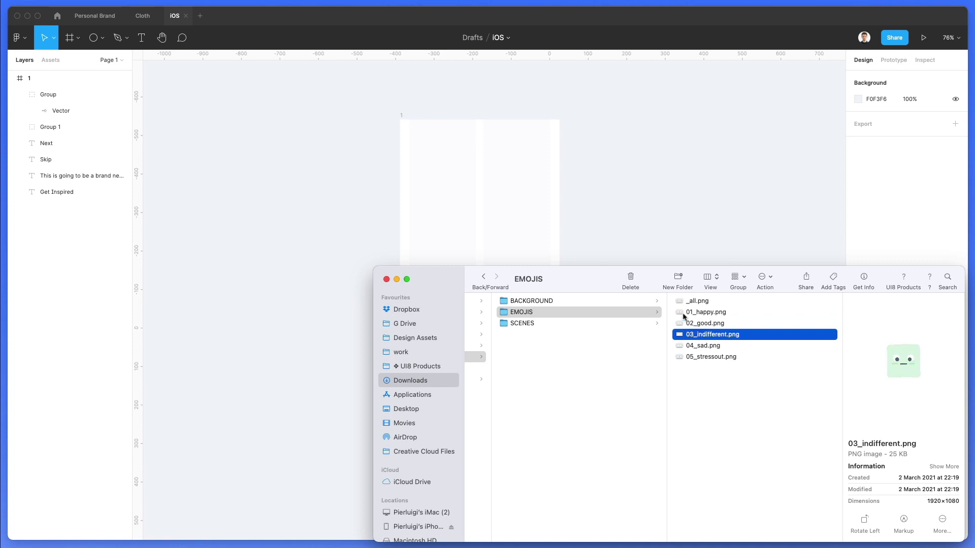
pyautogui.press('Up')
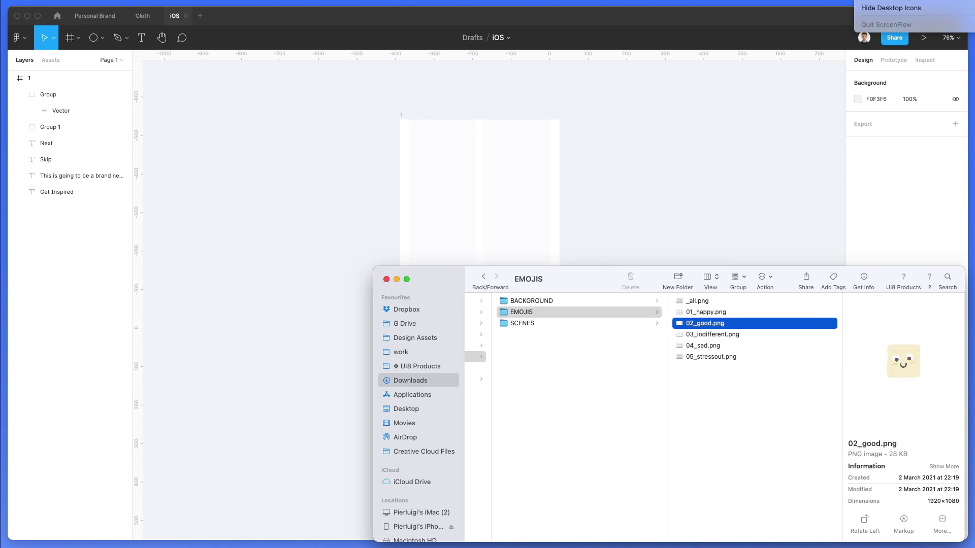
# - Bring 02_good.png from the EMOJIS folder into frame 1 of the Figma design
pyautogui.click(681, 328)
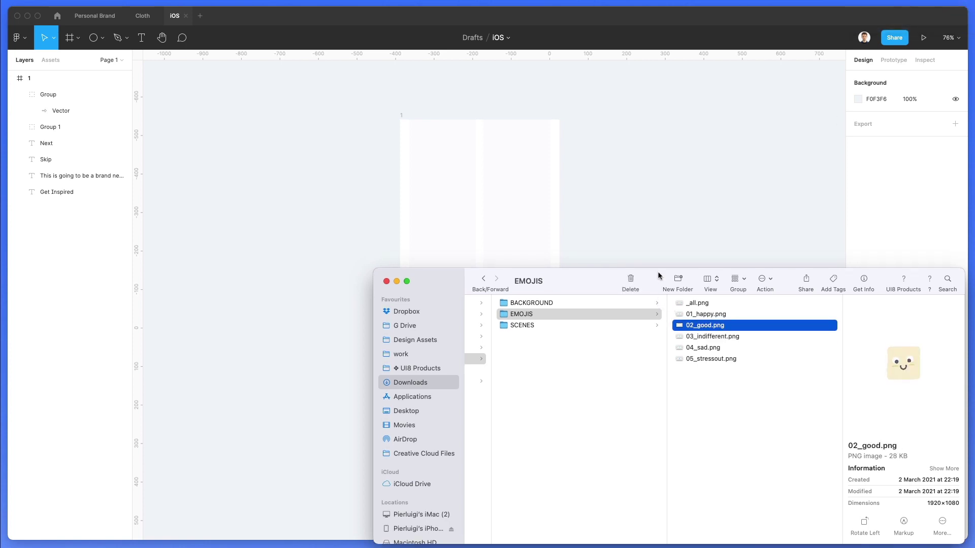
pyautogui.moveTo(659, 277); pyautogui.dragTo(632, 408)
pyautogui.moveTo(675, 454); pyautogui.dragTo(492, 217)
pyautogui.scroll(-5, 549, 256)
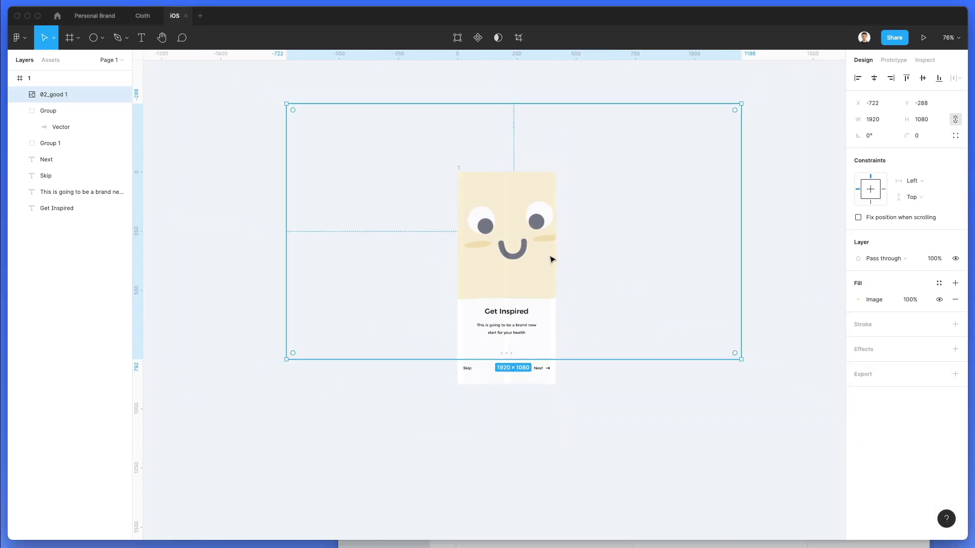
# - Scale the 02_good image to about 733.8 × 412.76 and centre it horizontally above the heading at about Y 106.7
pyautogui.moveTo(564, 119); pyautogui.dragTo(548, 191)
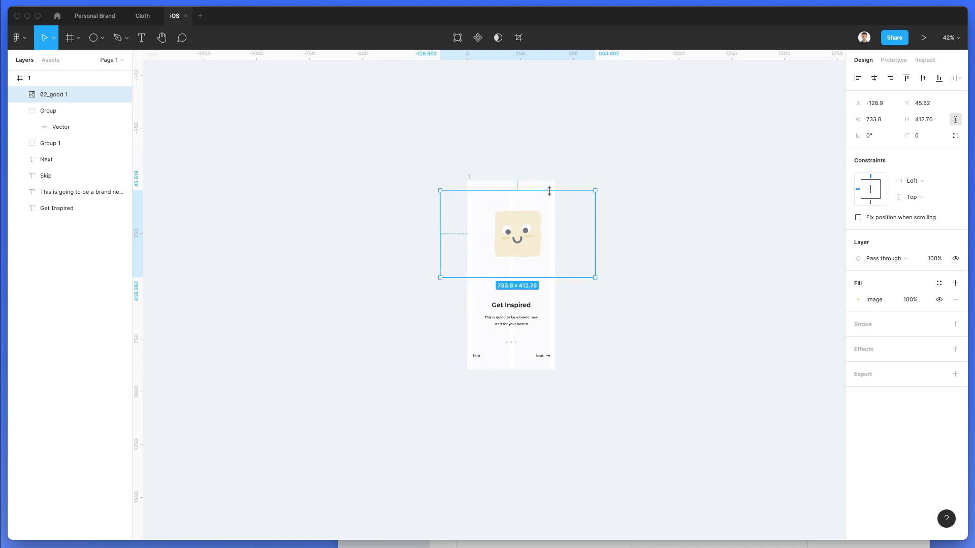
pyautogui.moveTo(510, 232); pyautogui.dragTo(517, 248)
pyautogui.scroll(3, 519, 243)
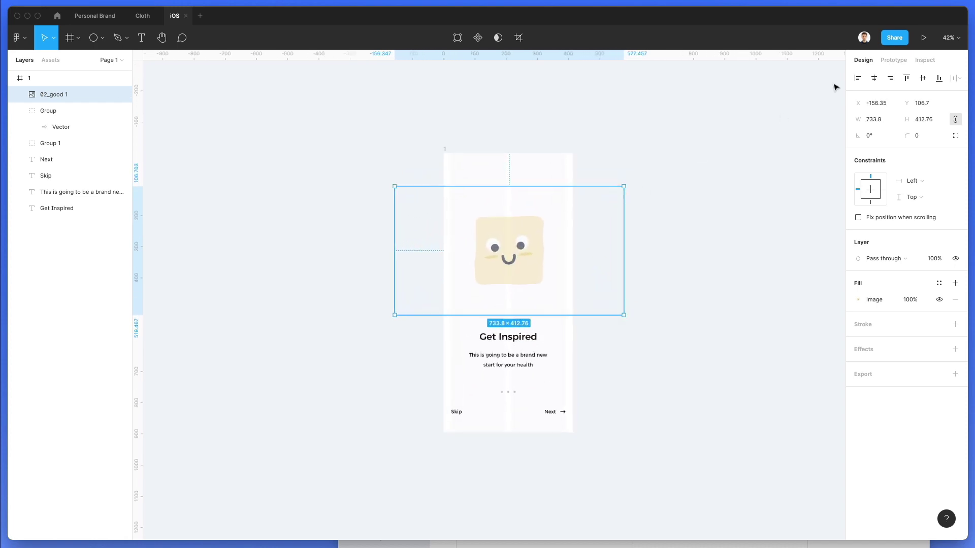
pyautogui.click(665, 227)
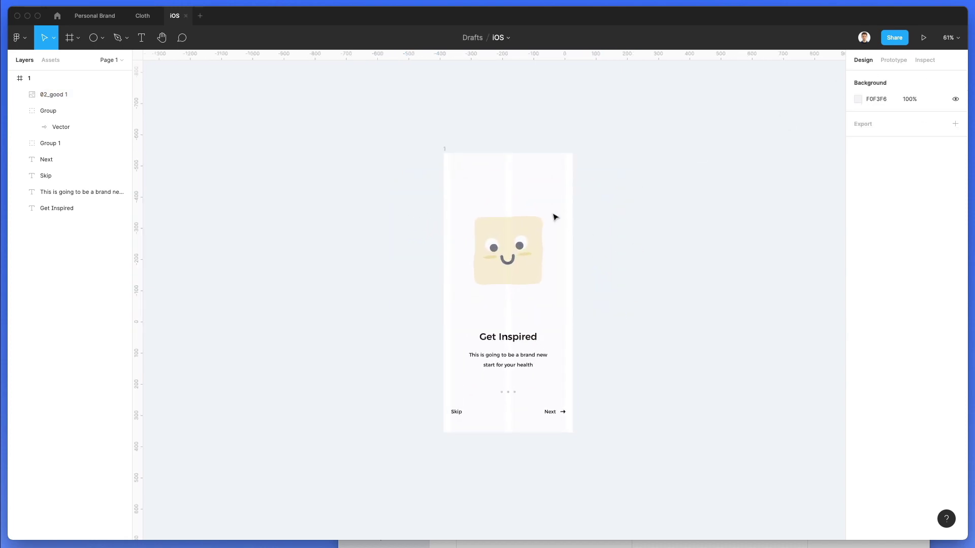
# - Duplicate frame 1 twice in a row to its right, placing the copies at X 116 and X 620
pyautogui.scroll(2, 452, 154)
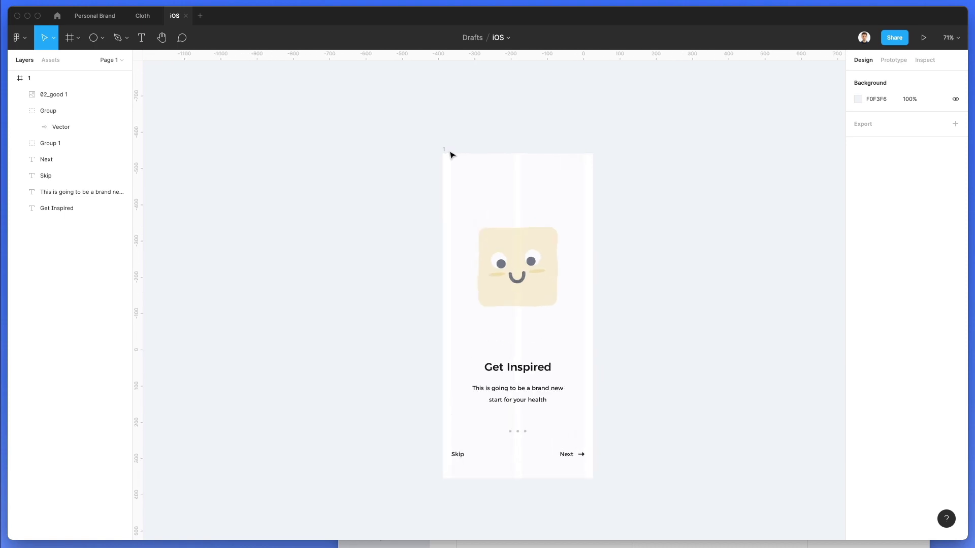
pyautogui.click(449, 147)
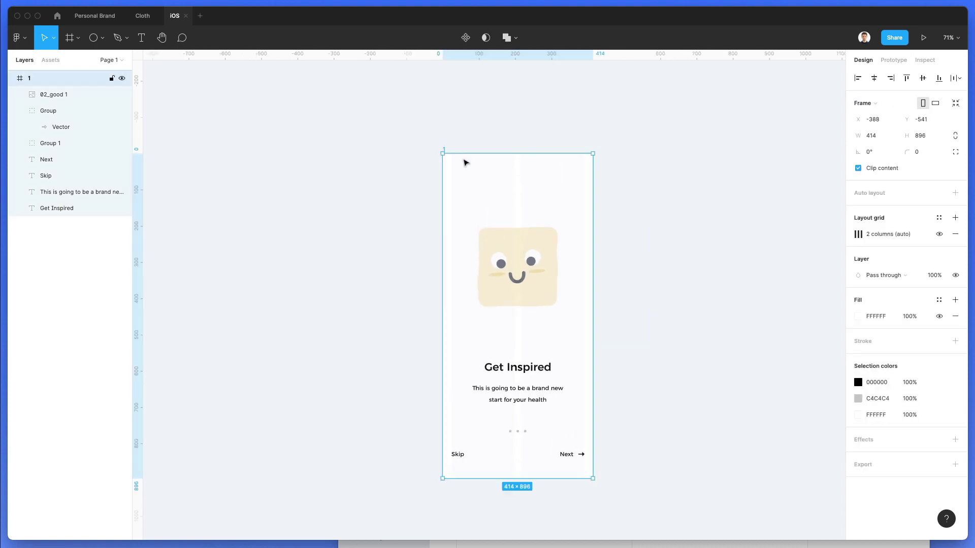
pyautogui.moveTo(464, 161); pyautogui.dragTo(677, 199)
pyautogui.press('super+d')
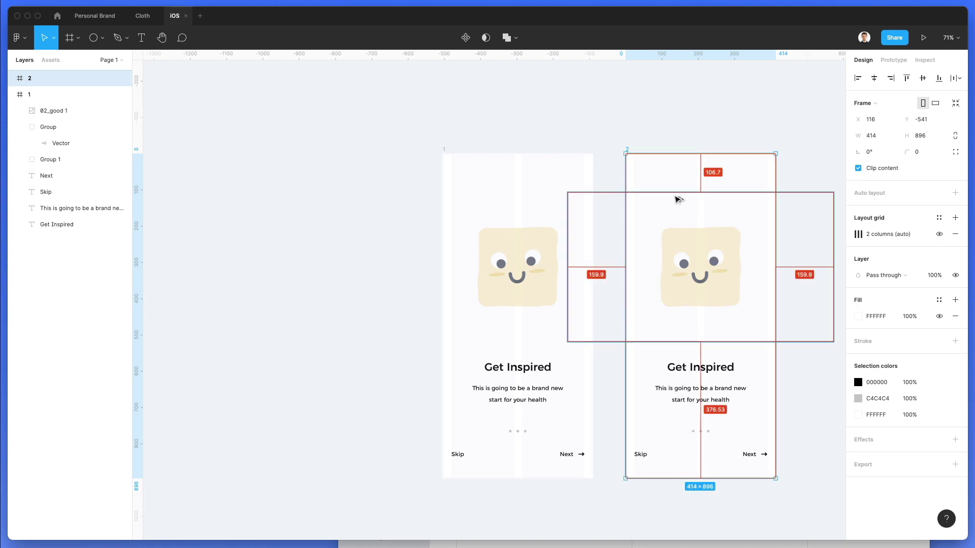
pyautogui.hscroll(3, 677, 199)
pyautogui.hscroll(2, 677, 199)
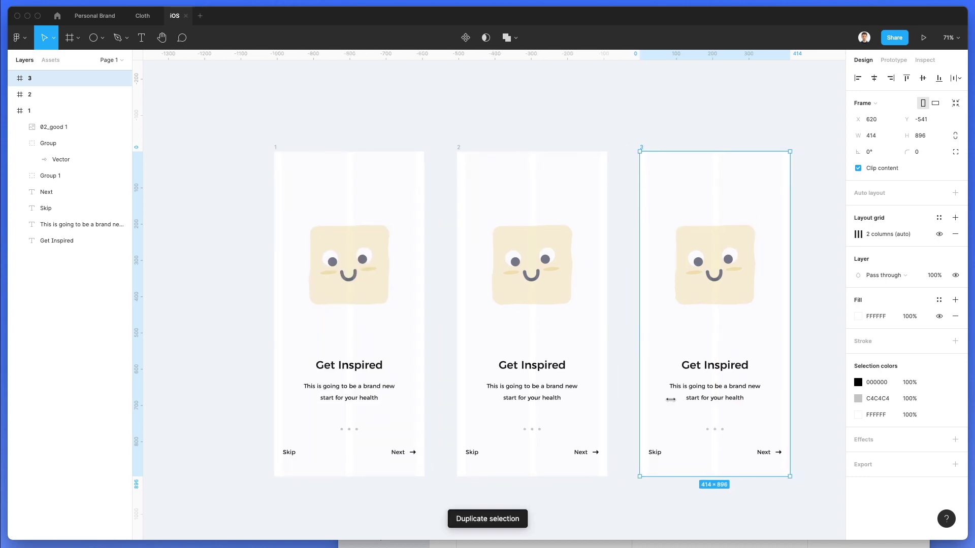
# - Bring 05_stressout.png from the EMOJIS folder in Finder onto the canvas above the frames
pyautogui.click(669, 544)
pyautogui.press('Down')
pyautogui.press('Down')
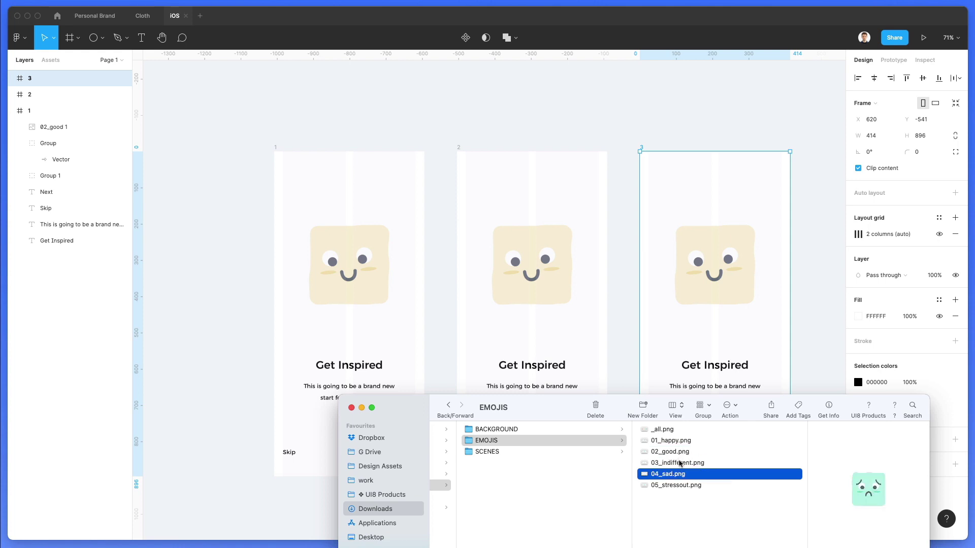
pyautogui.press('Down')
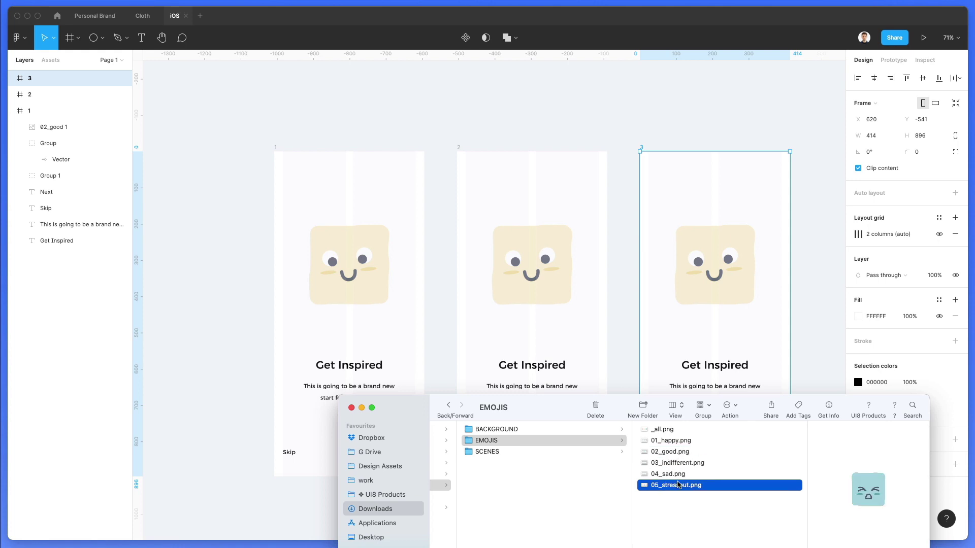
pyautogui.moveTo(677, 486); pyautogui.dragTo(453, 103)
pyautogui.scroll(3, 453, 101)
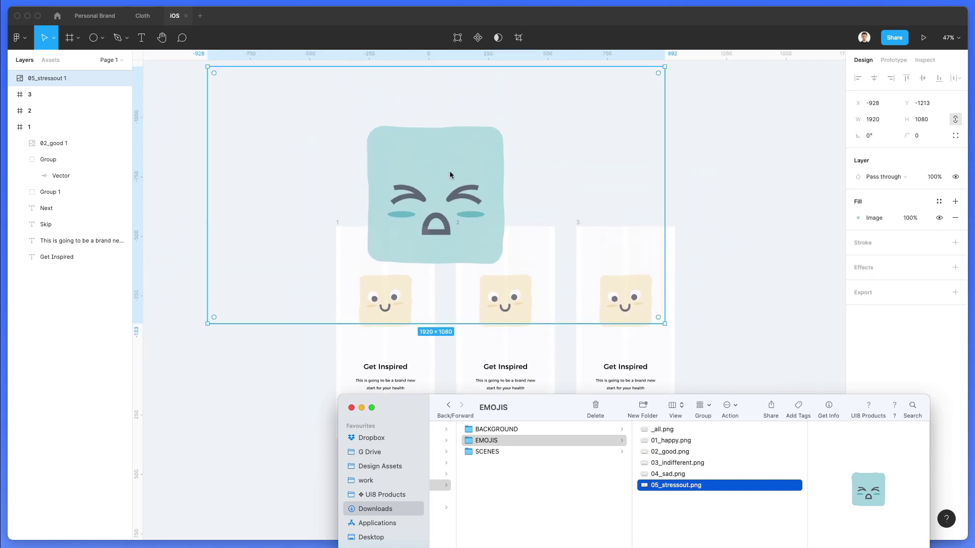
# - Move the 05_stressout image into frame 1, directly above the 02_good image in the layer order
pyautogui.click(537, 180)
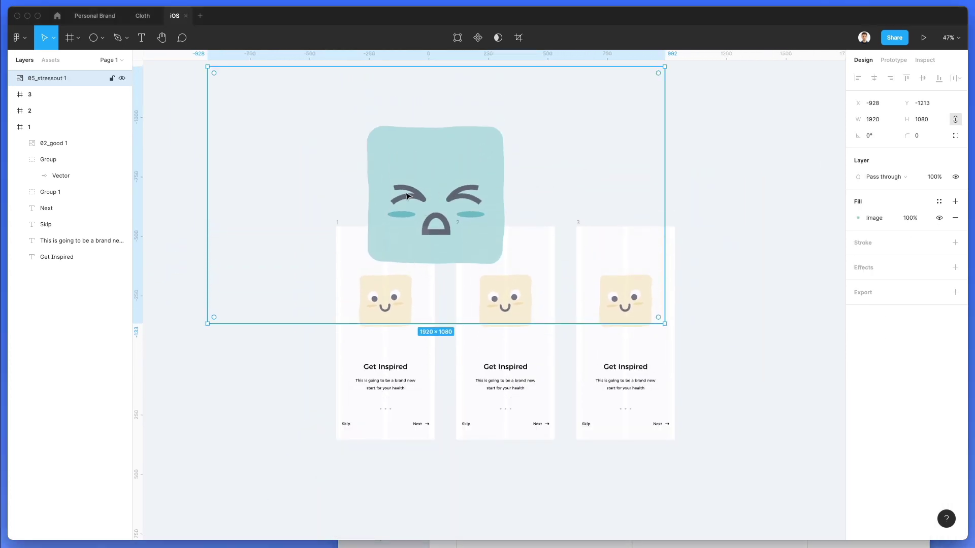
pyautogui.press('super+x')
pyautogui.click(396, 290)
pyautogui.press('super+v')
pyautogui.press('super+z')
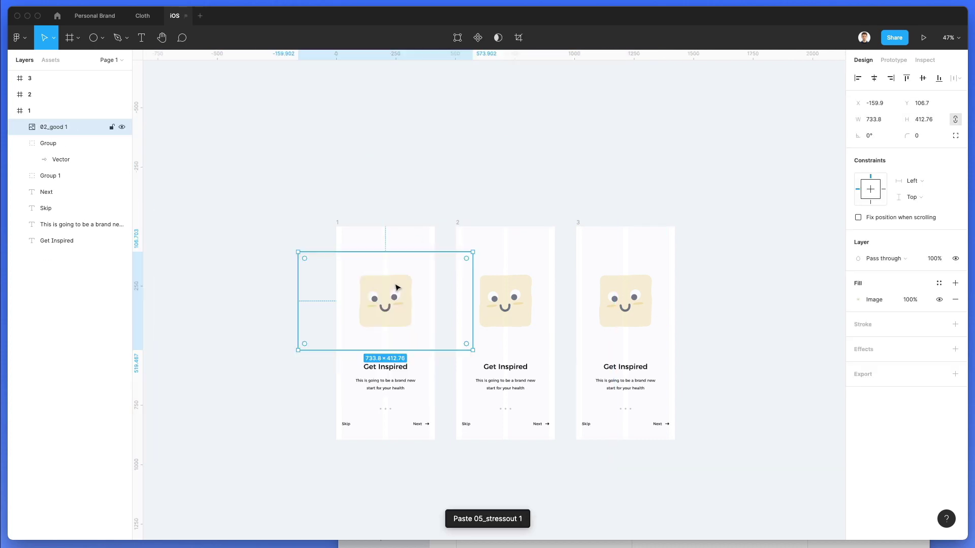
pyautogui.press('super+v')
# - Scale the 05_stressout image to 733.8 × 412.76 at X -159.9, Y 106.7, and delete the 02_good image beneath it in frame 1
pyautogui.moveTo(403, 215); pyautogui.dragTo(389, 289)
pyautogui.moveTo(390, 284); pyautogui.dragTo(389, 287)
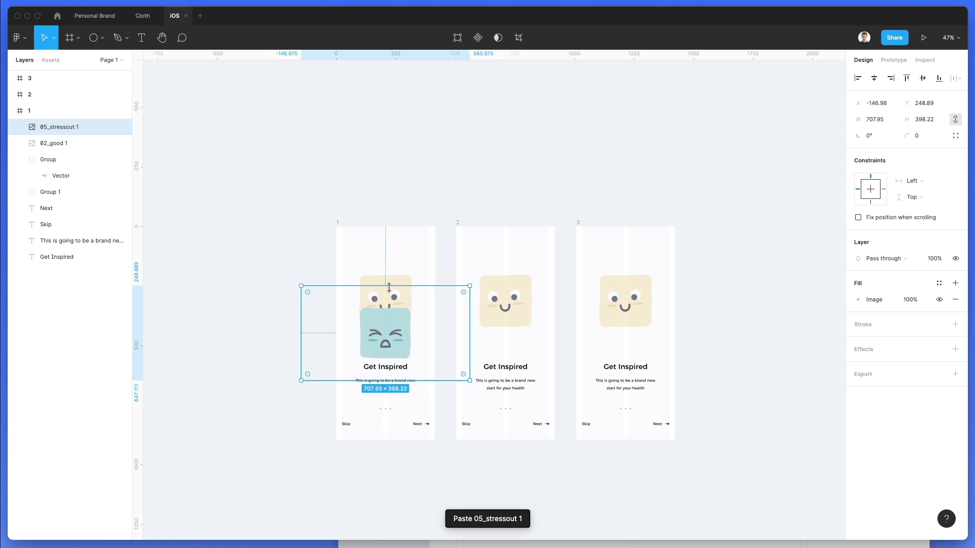
pyautogui.moveTo(398, 343); pyautogui.dragTo(400, 309)
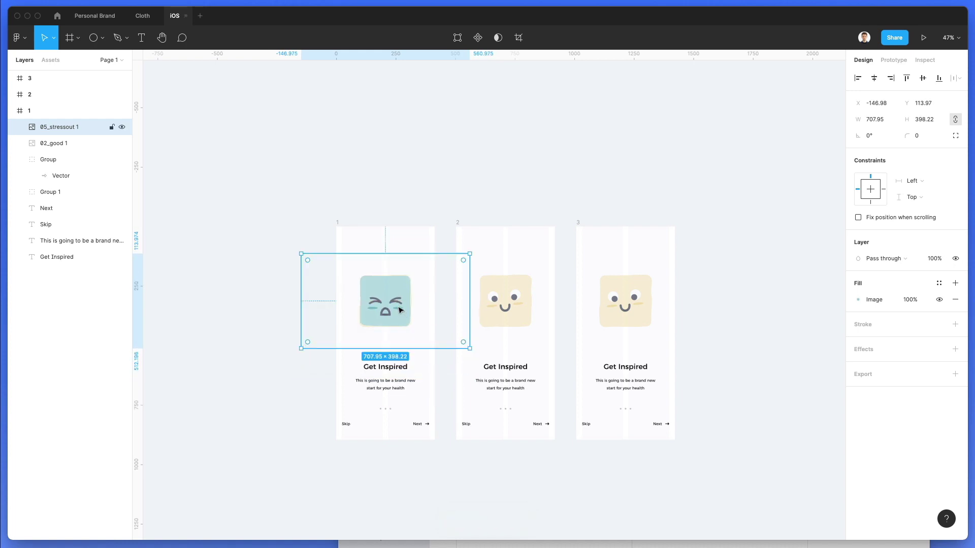
pyautogui.scroll(5, 401, 308)
pyautogui.moveTo(431, 209); pyautogui.dragTo(434, 206)
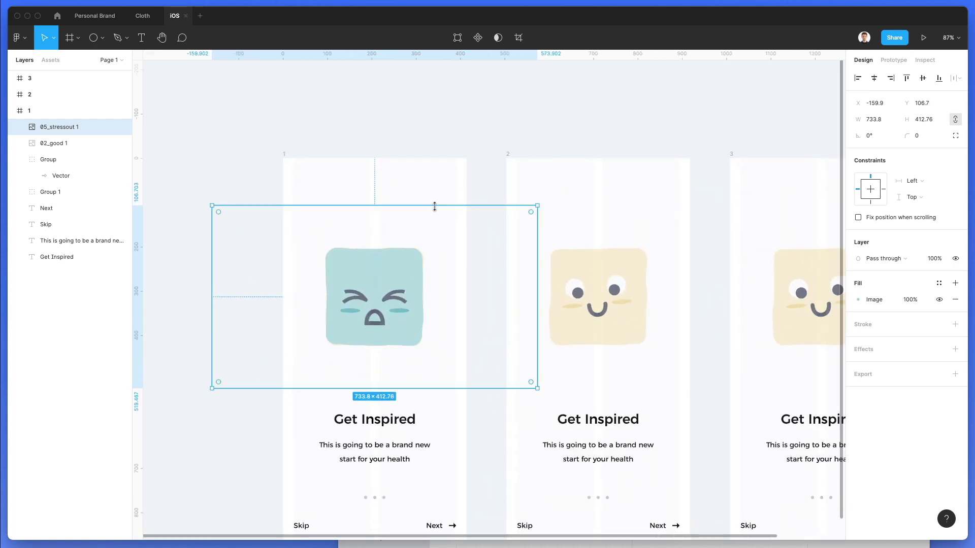
pyautogui.click(66, 147)
pyautogui.press('Delete')
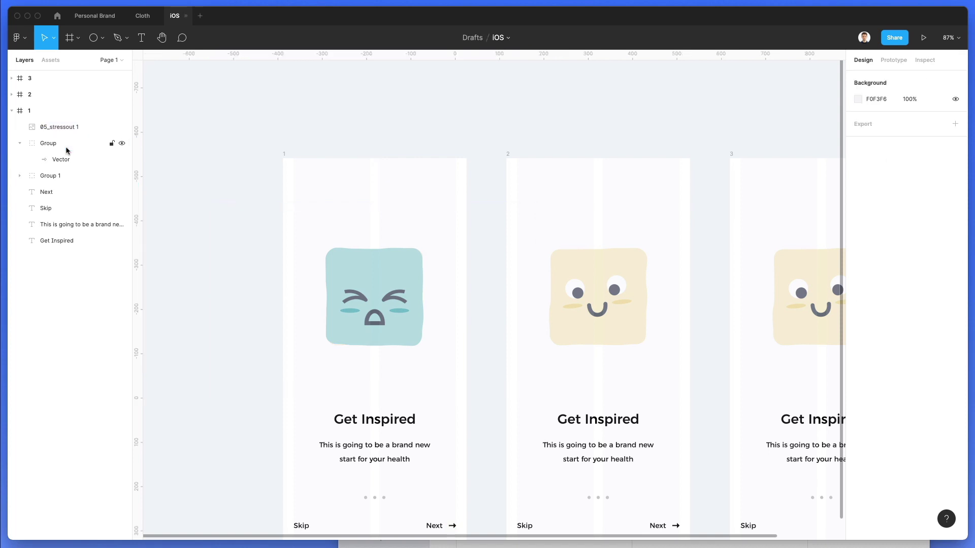
# - Bring 03_indifferent.png from the EMOJIS folder in Finder onto the canvas above the frames
pyautogui.press('super+Tab')
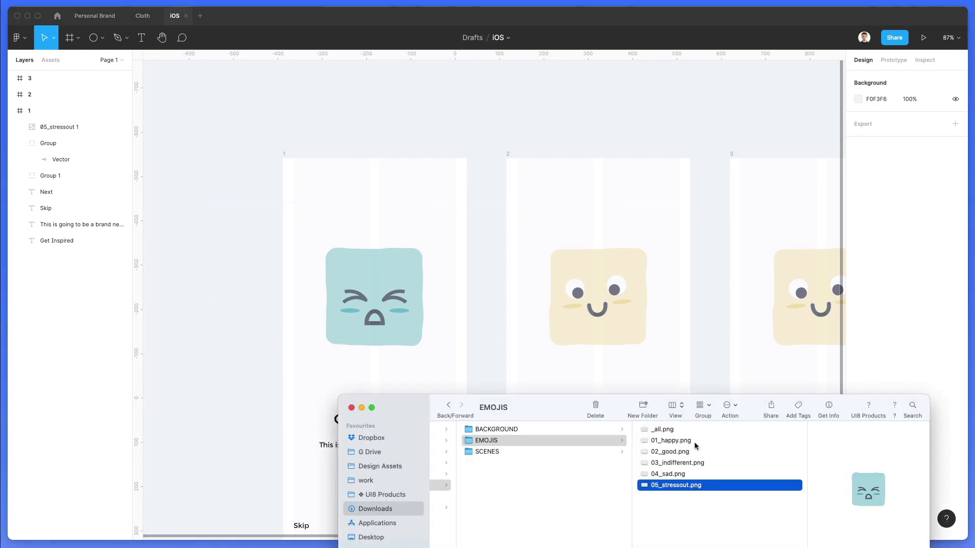
pyautogui.press('Up')
pyautogui.press('Up')
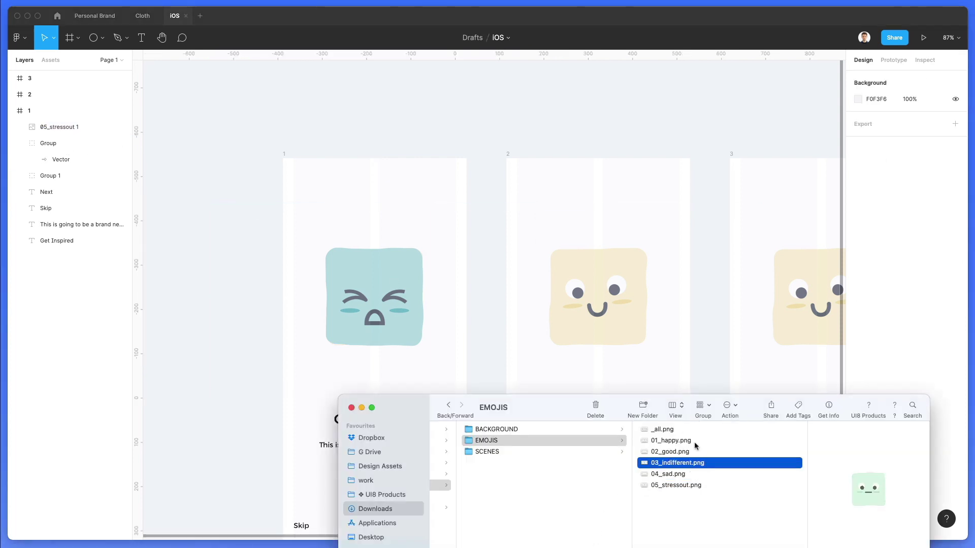
pyautogui.moveTo(671, 463); pyautogui.dragTo(642, 92)
pyautogui.scroll(7, 642, 92)
pyautogui.hscroll(5, 642, 92)
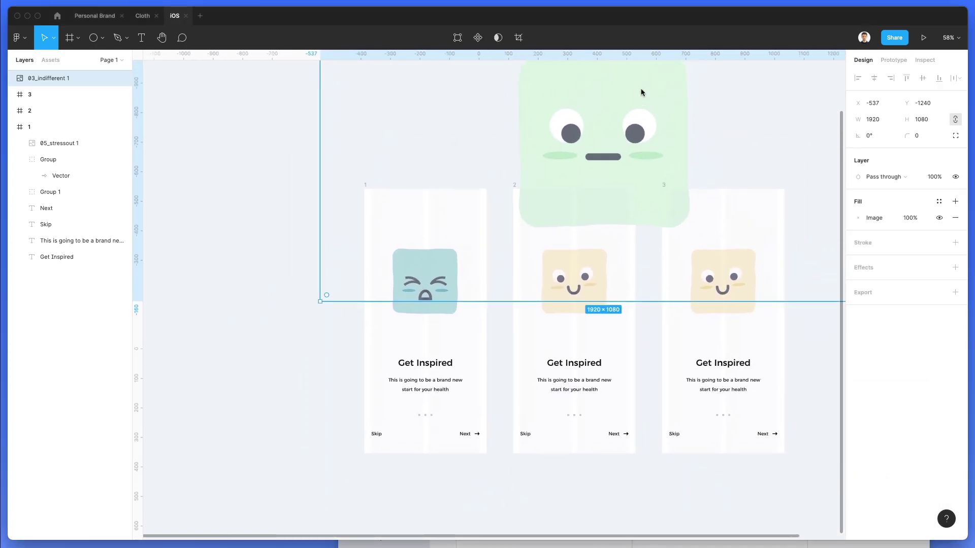
# - Scale the 03_indifferent image down to the size of the 02_good image and place it over that image in frame 2
pyautogui.moveTo(555, 109); pyautogui.dragTo(553, 157)
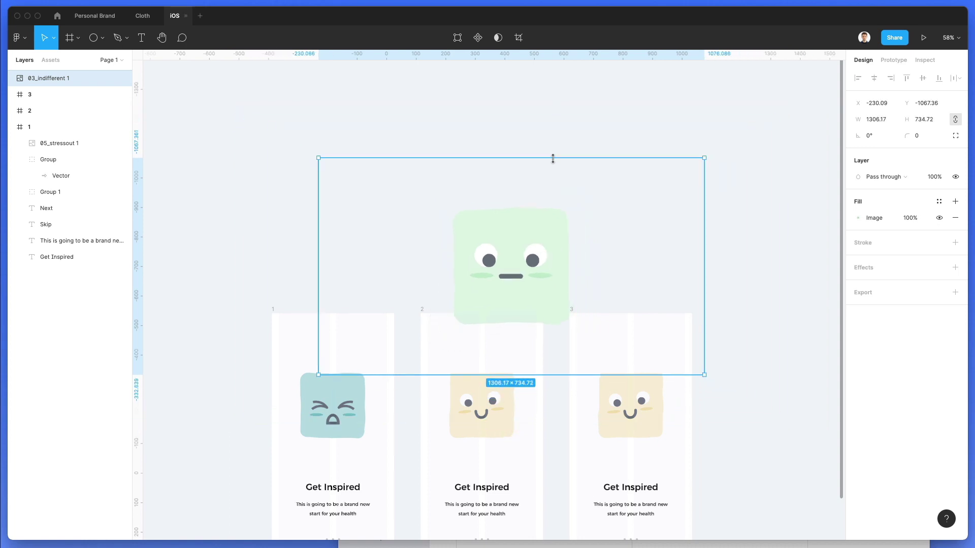
pyautogui.moveTo(517, 213); pyautogui.dragTo(483, 388)
pyautogui.moveTo(489, 322); pyautogui.dragTo(483, 372)
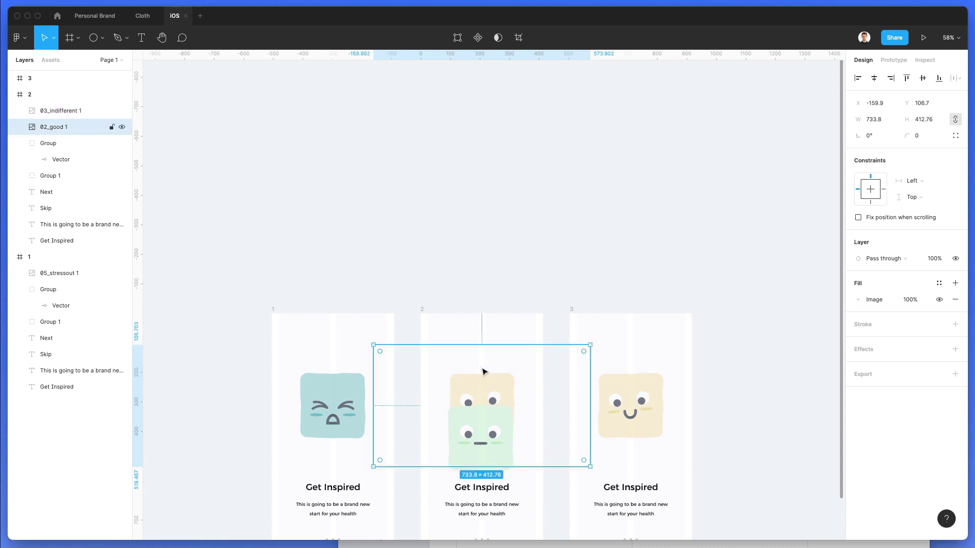
pyautogui.moveTo(493, 434); pyautogui.dragTo(493, 403)
# - Delete the 02_good image beneath the indifferent emoji in frame 2
pyautogui.click(54, 127)
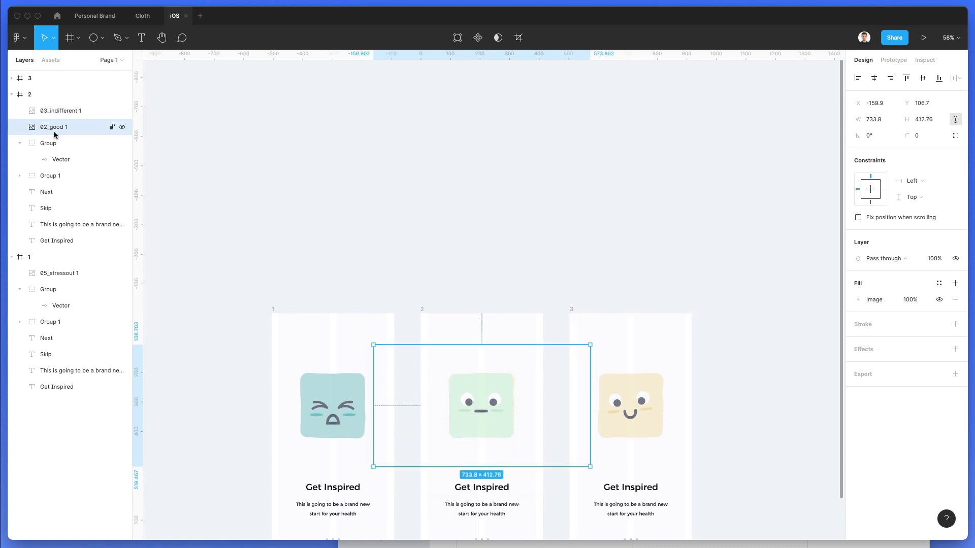
pyautogui.press('Delete')
pyautogui.scroll(1, 542, 203)
pyautogui.scroll(-5, 540, 203)
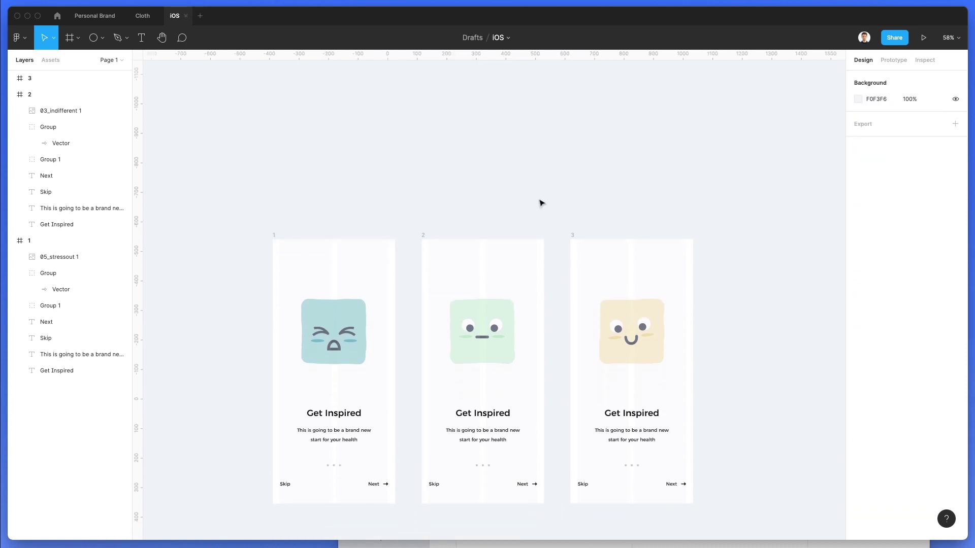
# - Fill frame 1 with teal 5DB3C1 sampled from the stressed emoji's cheek
pyautogui.keyDown('ctrl'); pyautogui.scroll(-2, 457, 241); pyautogui.keyUp('ctrl')
pyautogui.keyDown('ctrl'); pyautogui.scroll(1, 419, 225); pyautogui.keyUp('ctrl')
pyautogui.keyDown('ctrl'); pyautogui.scroll(3, 351, 215); pyautogui.keyUp('ctrl')
pyautogui.click(241, 193)
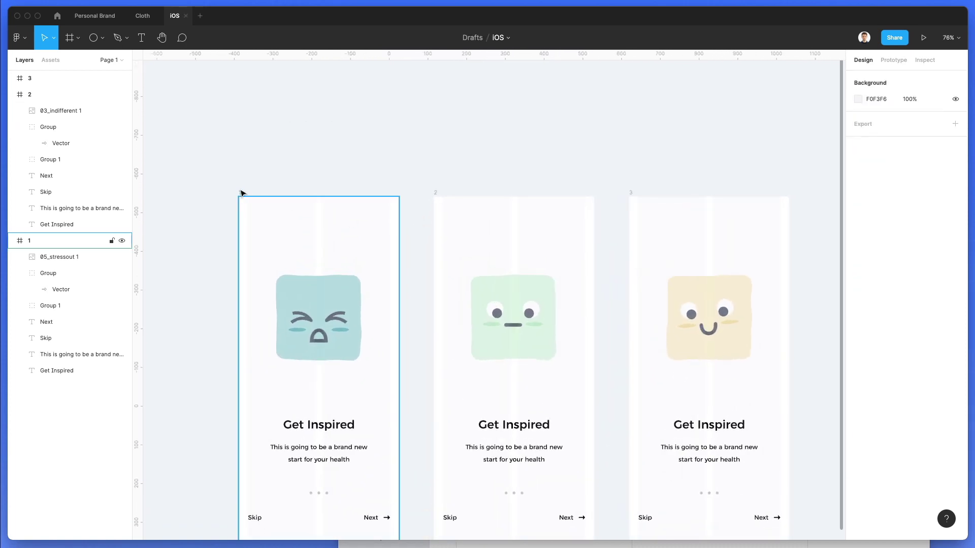
pyautogui.click(242, 197)
pyautogui.press('i')
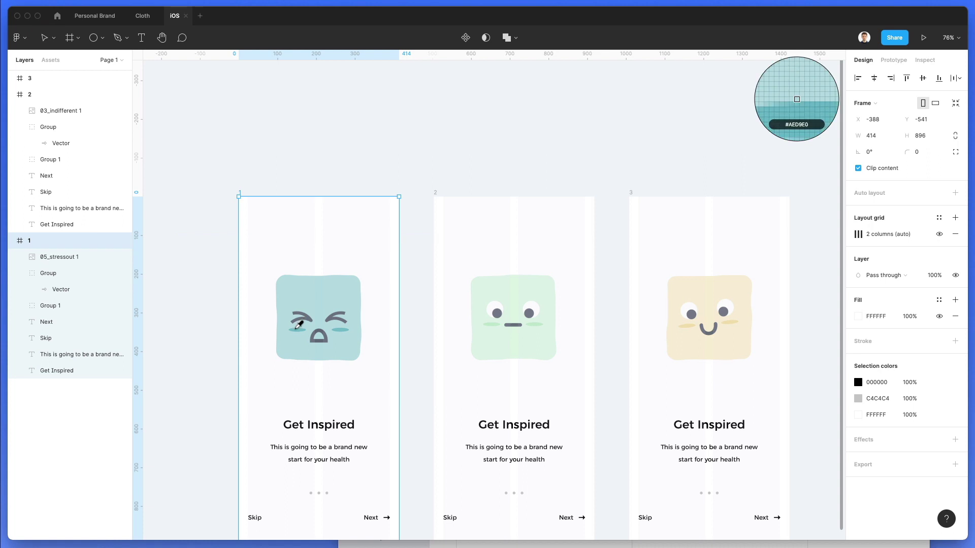
pyautogui.click(297, 332)
pyautogui.scroll(-3, 341, 322)
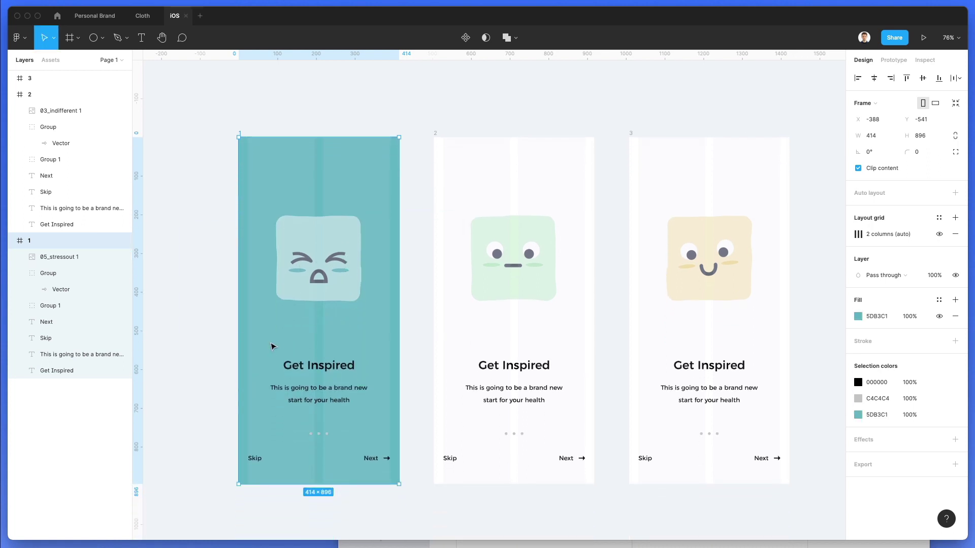
# - Fill frame 2 with light green B7E9C7 sampled from the indifferent emoji's cheek
pyautogui.click(432, 135)
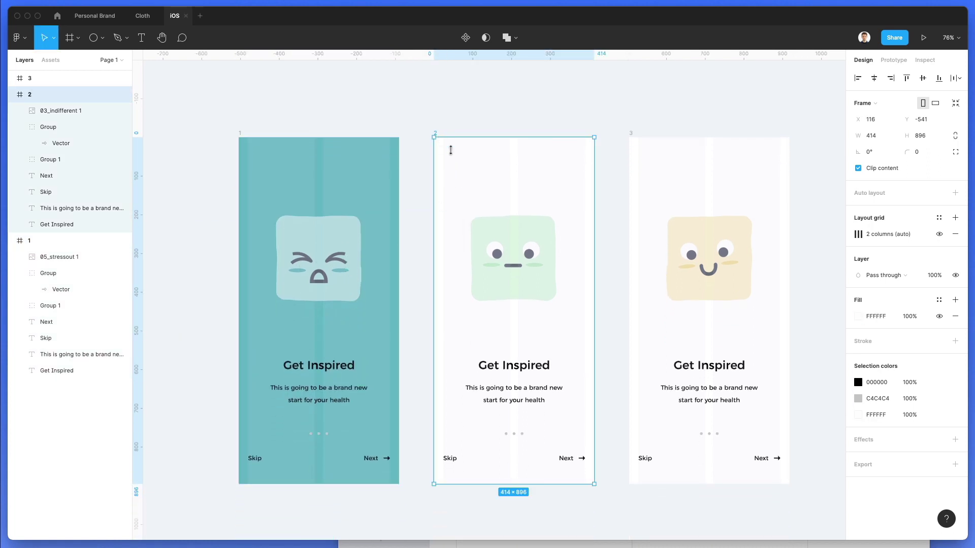
pyautogui.press('i')
pyautogui.click(497, 267)
pyautogui.press('Escape')
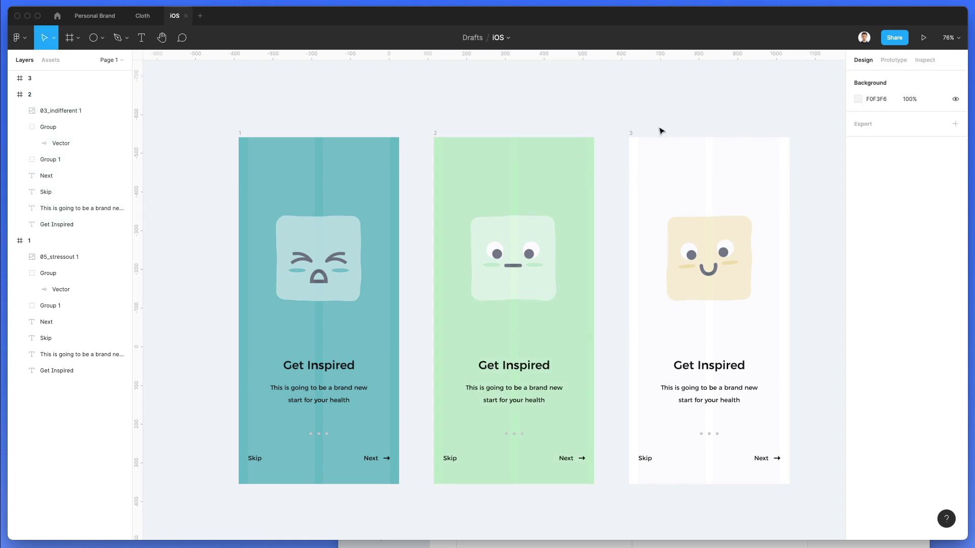
# - Fill frame 3 with pale yellow F3DFA5 sampled from the smiling emoji's cheek
pyautogui.click(632, 135)
pyautogui.press('i')
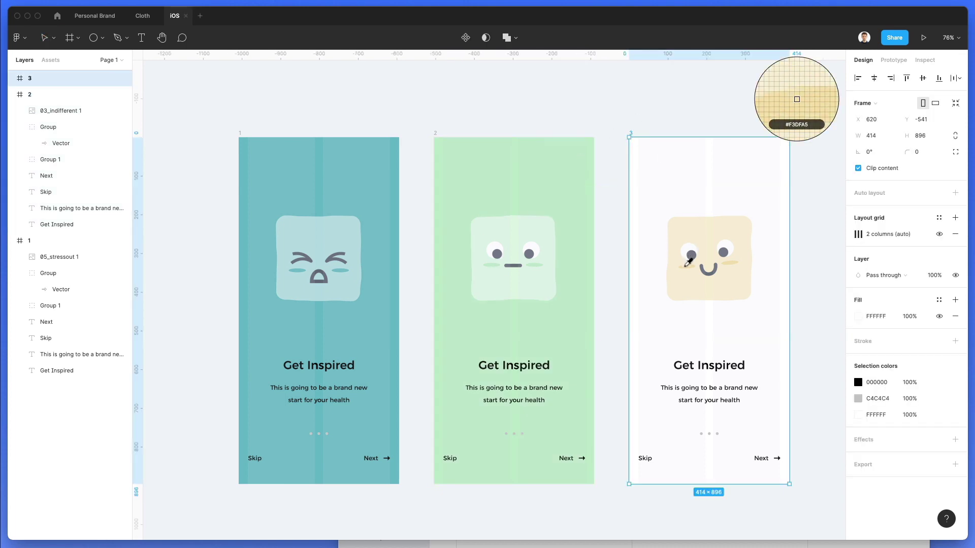
pyautogui.click(686, 271)
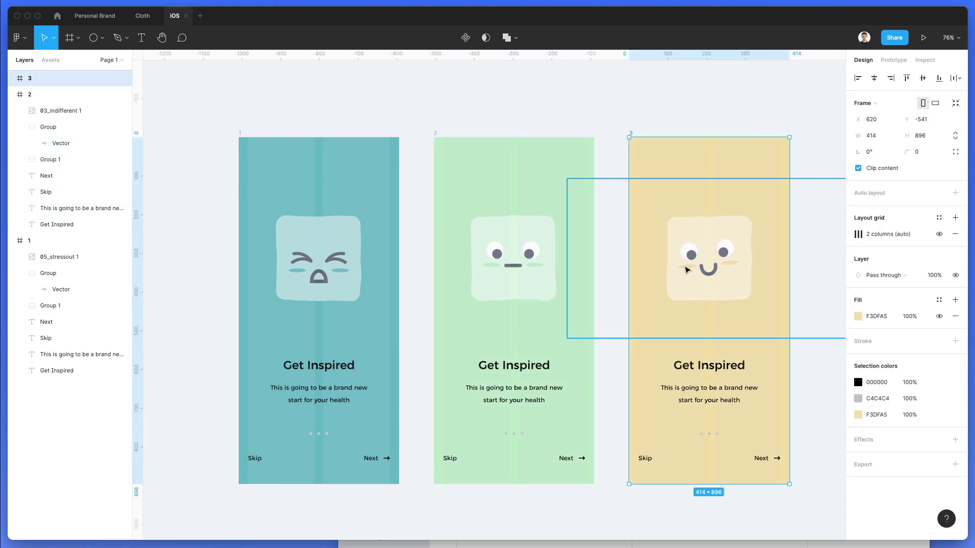
pyautogui.click(657, 120)
pyautogui.hscroll(5, 657, 120)
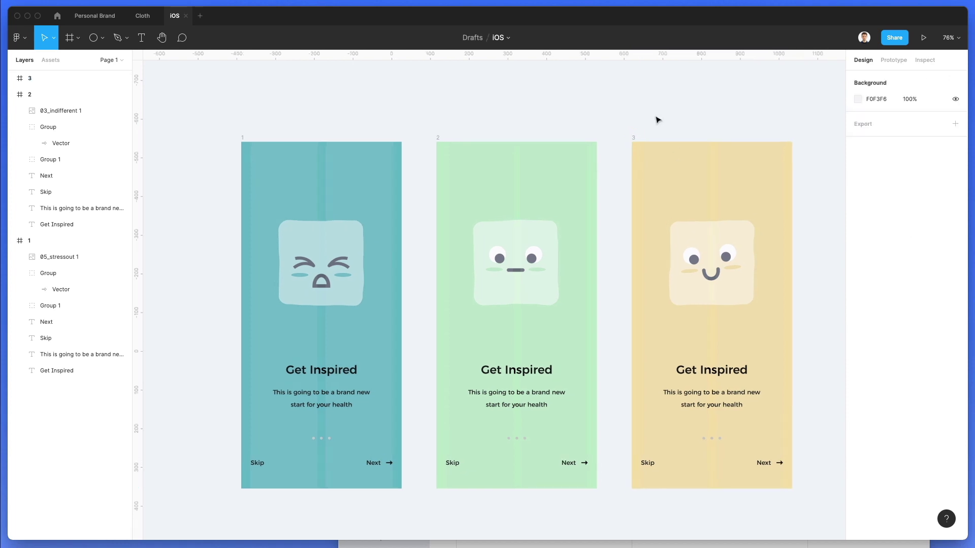
# - Set the heading, subtitle, Skip and Next texts in all three frames to a white fill
pyautogui.moveTo(204, 350); pyautogui.dragTo(738, 417)
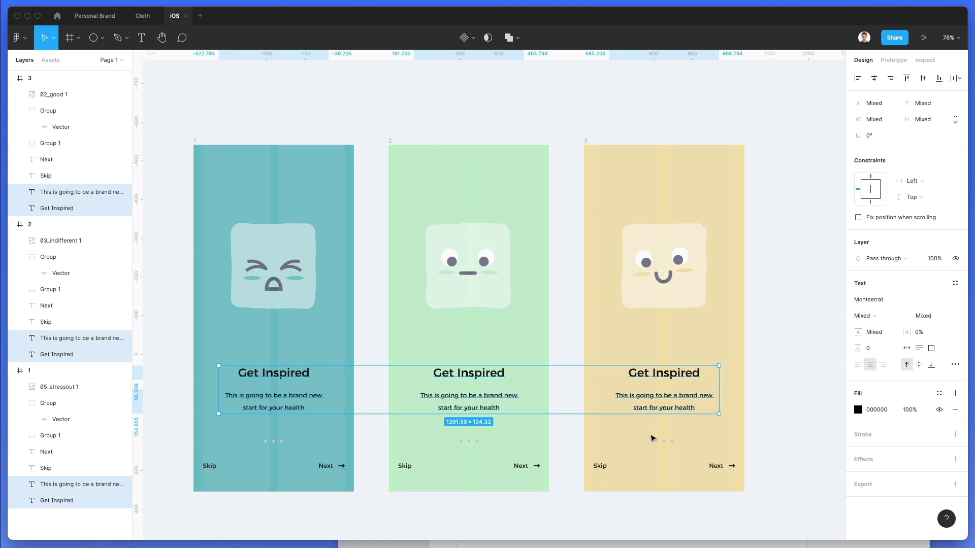
pyautogui.keyDown('shift'); pyautogui.click(706, 466); pyautogui.keyUp('shift')
pyautogui.keyDown('shift'); pyautogui.click(596, 467); pyautogui.keyUp('shift')
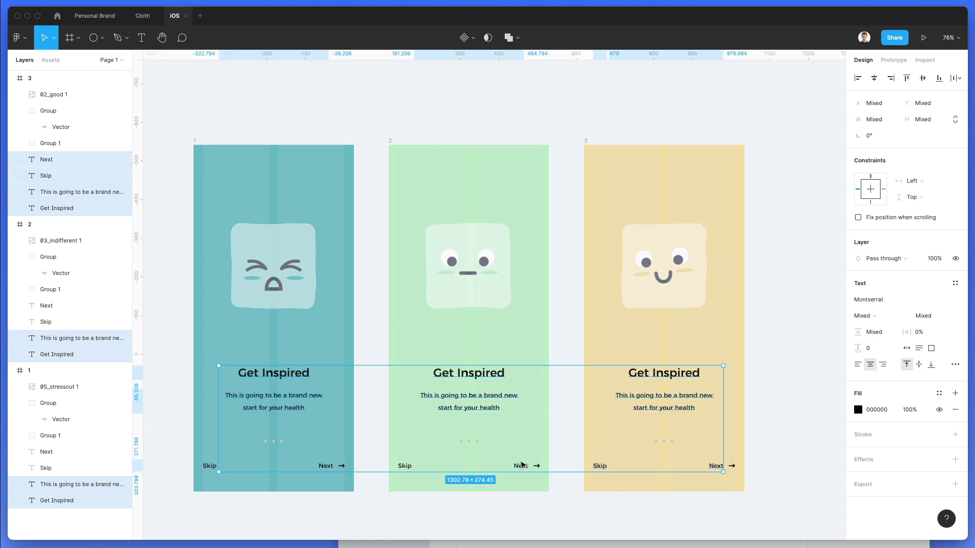
pyautogui.keyDown('shift'); pyautogui.click(521, 466); pyautogui.keyUp('shift')
pyautogui.keyDown('shift'); pyautogui.click(402, 467); pyautogui.keyUp('shift')
pyautogui.keyDown('shift'); pyautogui.click(327, 466); pyautogui.keyUp('shift')
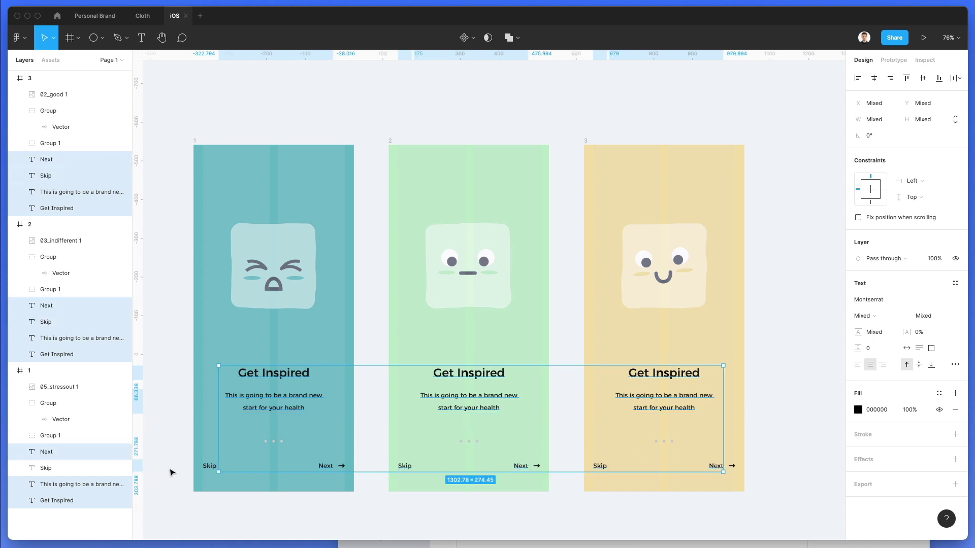
pyautogui.keyDown('shift'); pyautogui.click(207, 466); pyautogui.keyUp('shift')
pyautogui.click(858, 409)
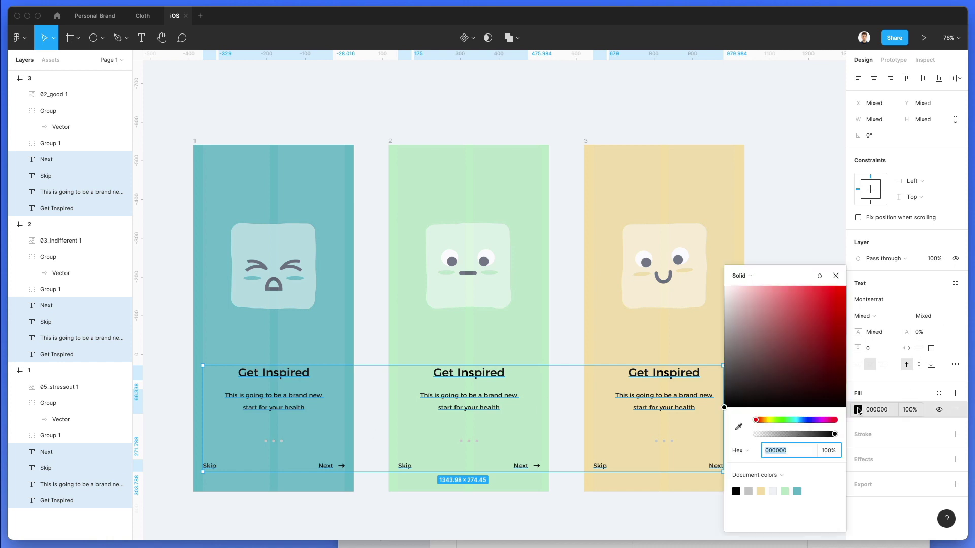
pyautogui.moveTo(773, 369); pyautogui.dragTo(587, 169)
# - Change the fill of the page-dot groups in all three frames to white
pyautogui.moveTo(220, 425); pyautogui.dragTo(705, 460)
pyautogui.click(858, 315)
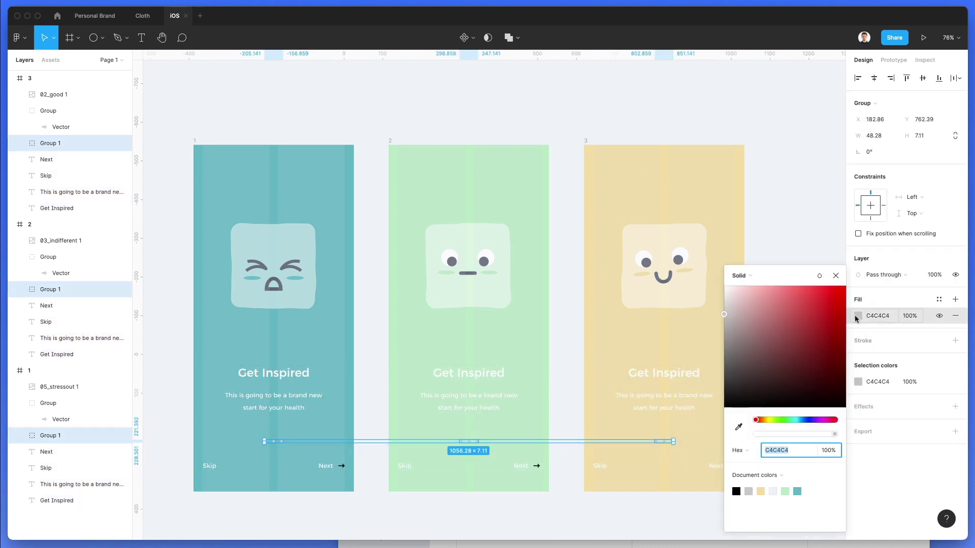
pyautogui.write('C8BABA')
pyautogui.press('Return')
pyautogui.click(580, 359)
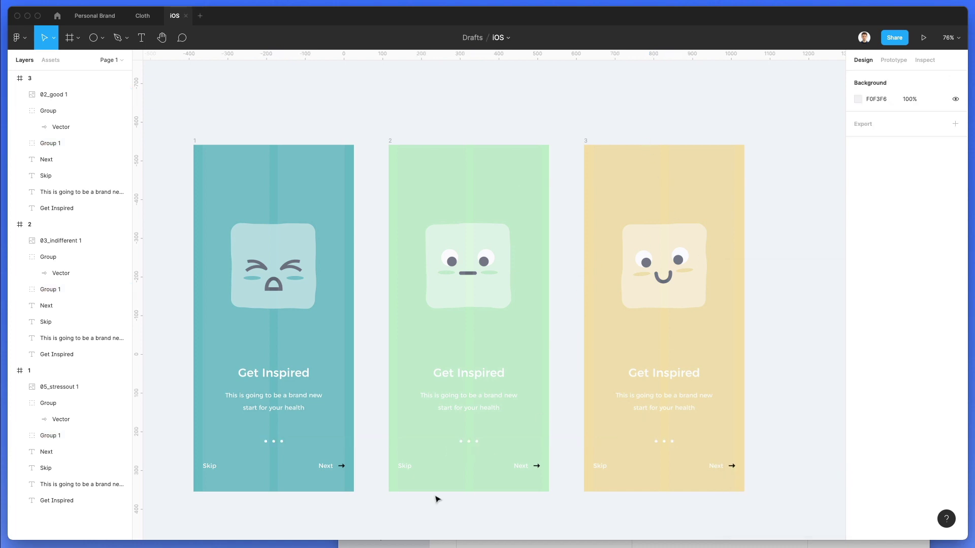
# - Recolor the arrow vectors beside Next in all three frames to white
pyautogui.keyDown('super'); pyautogui.click(343, 465); pyautogui.keyUp('super')
pyautogui.keyDown('shift'); pyautogui.keyDown('super'); pyautogui.click(537, 466); pyautogui.keyUp('super'); pyautogui.keyUp('shift')
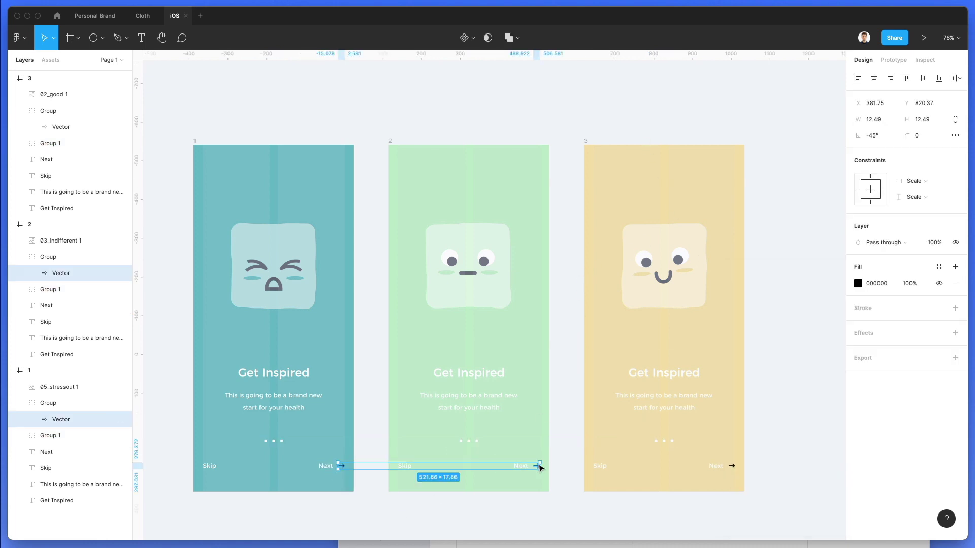
pyautogui.keyDown('shift'); pyautogui.keyDown('super'); pyautogui.click(720, 465); pyautogui.keyUp('super'); pyautogui.keyUp('shift')
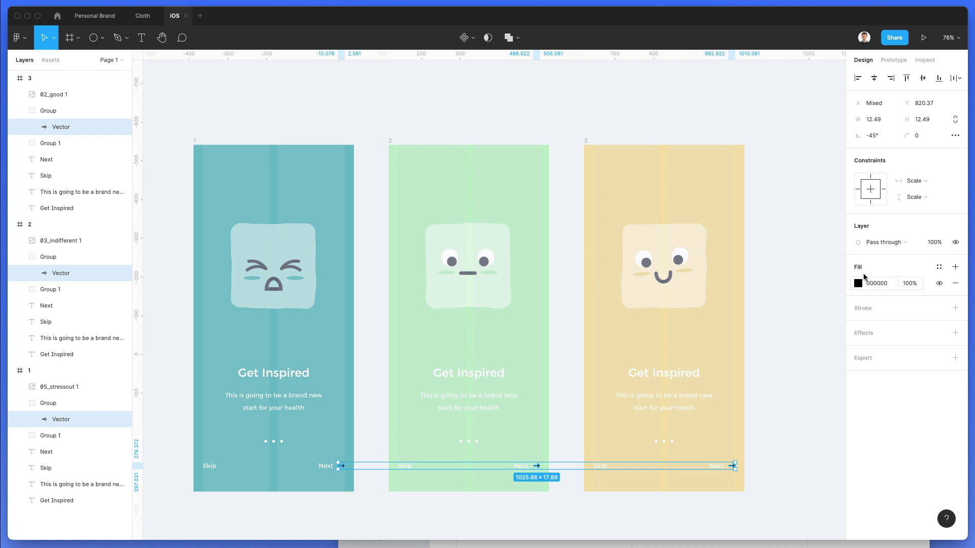
pyautogui.click(858, 284)
pyautogui.click(821, 168)
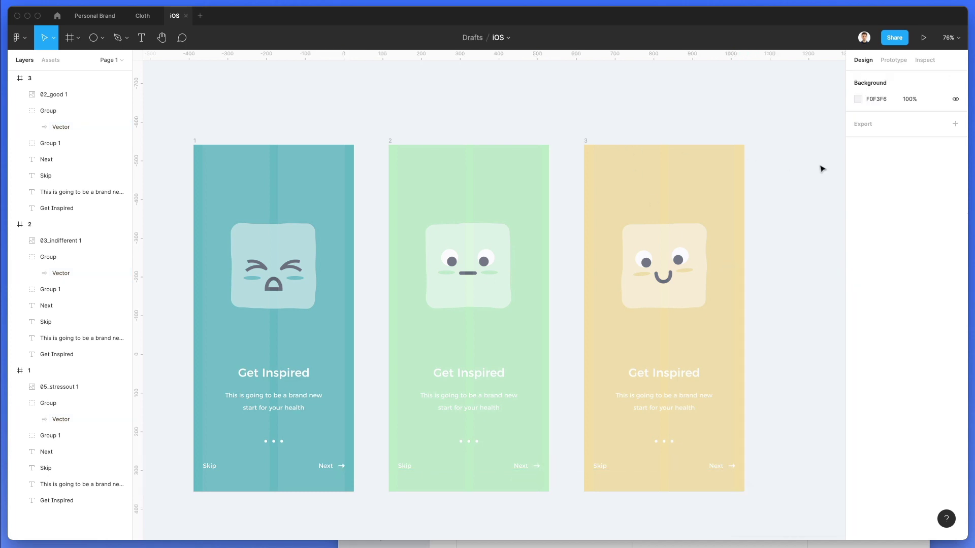
# - Change frame 2's fill to a more saturated, slightly darker green
pyautogui.scroll(-1, 585, 219)
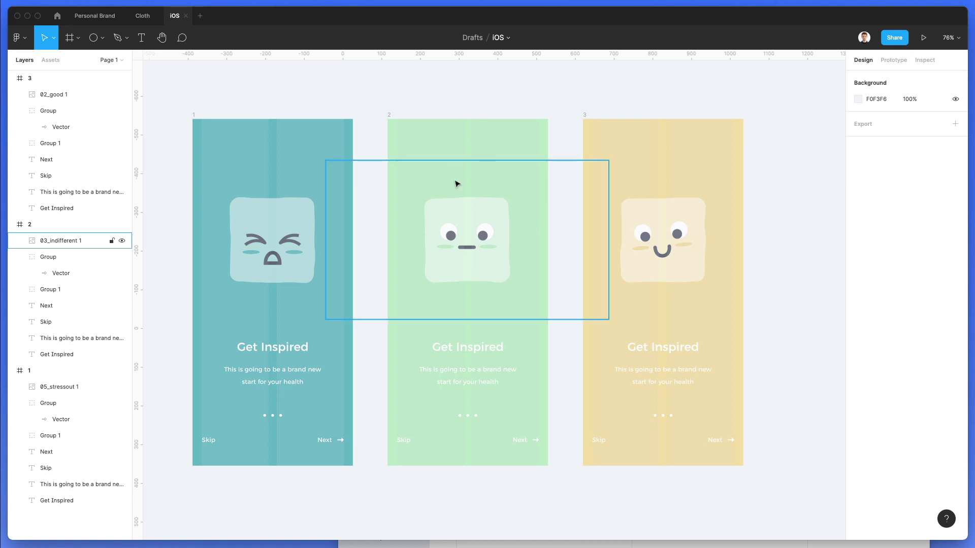
pyautogui.click(396, 120)
pyautogui.click(858, 317)
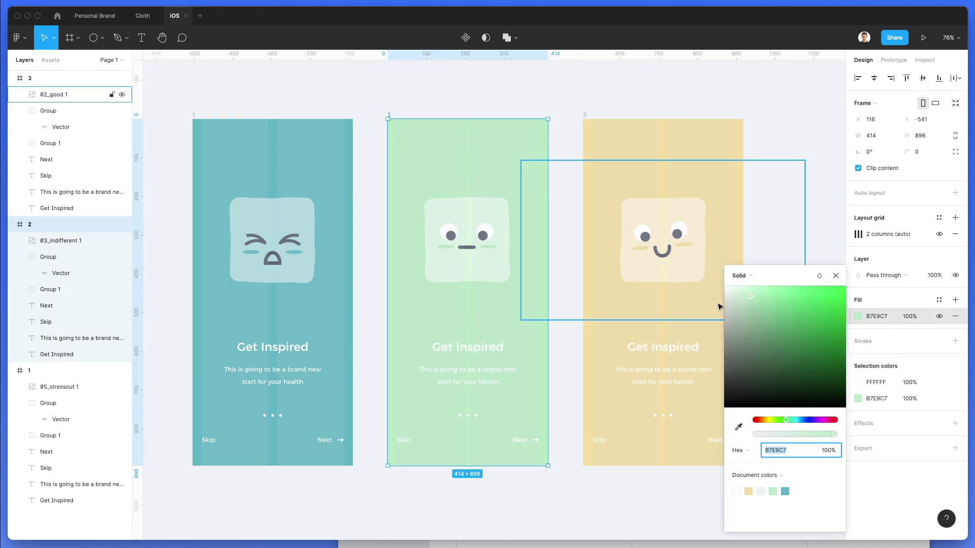
pyautogui.moveTo(751, 298); pyautogui.dragTo(772, 309)
pyautogui.click(636, 105)
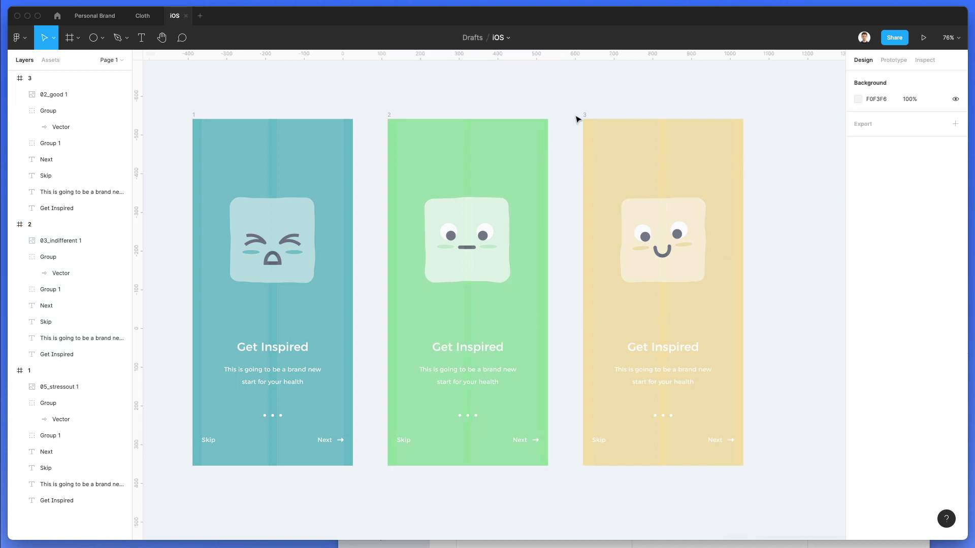
# - Change frame 3's fill to the more saturated yellow F2C950
pyautogui.click(592, 119)
pyautogui.click(857, 317)
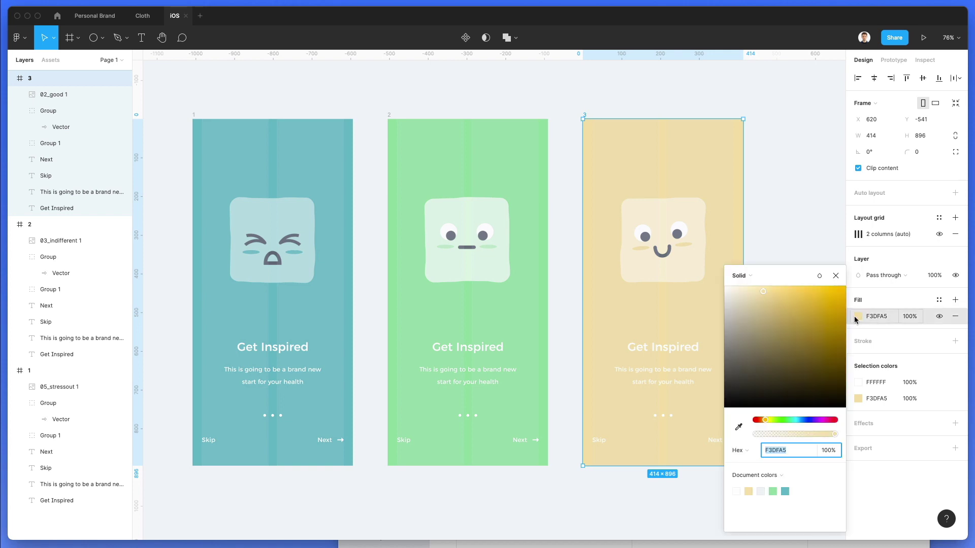
pyautogui.moveTo(765, 297); pyautogui.dragTo(804, 298)
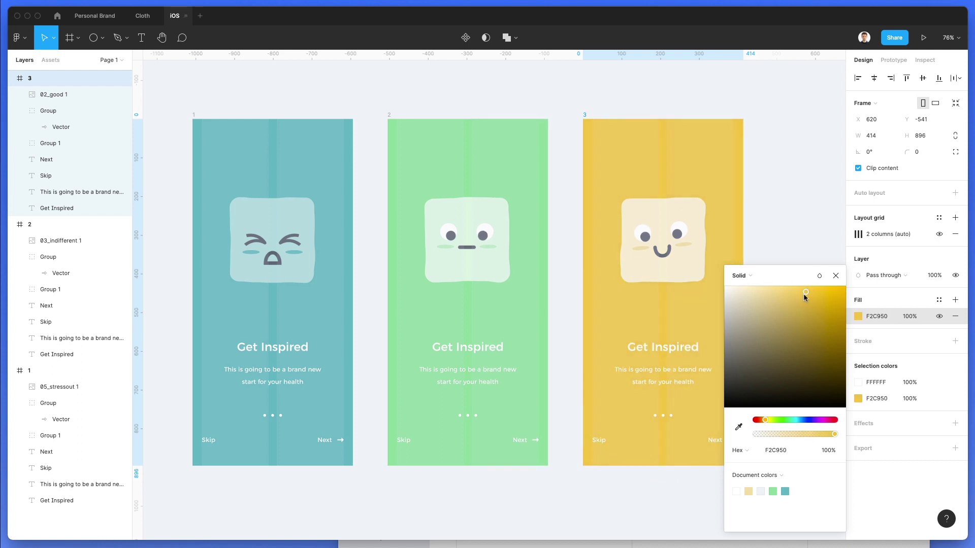
pyautogui.click(819, 222)
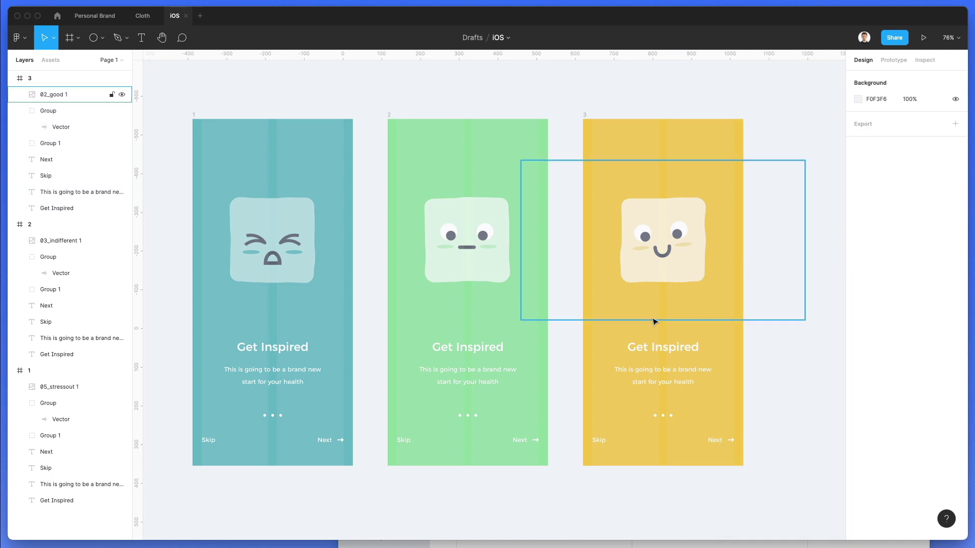
# - Replace the heading in frame 2 with "Next Stage"
pyautogui.doubleClick(475, 353)
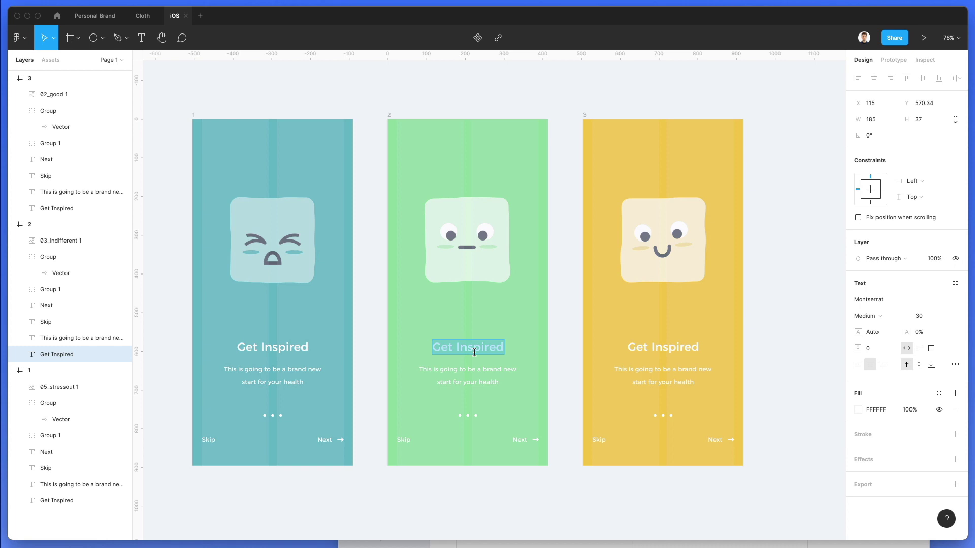
pyautogui.write('Next Sta')
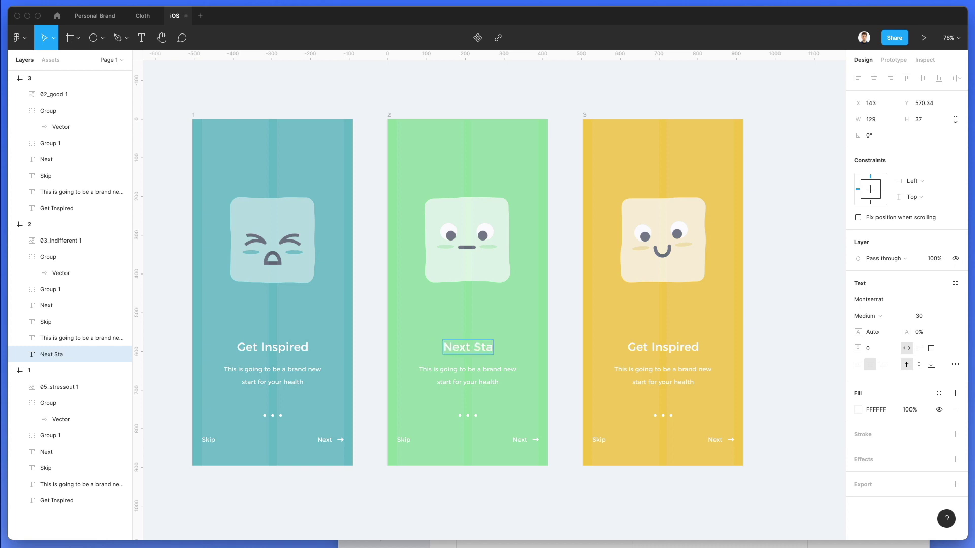
pyautogui.write('ge')
# - Replace the subtitle in frame 2 with "The very best way to remedy from your current emotional situation."
pyautogui.doubleClick(460, 371)
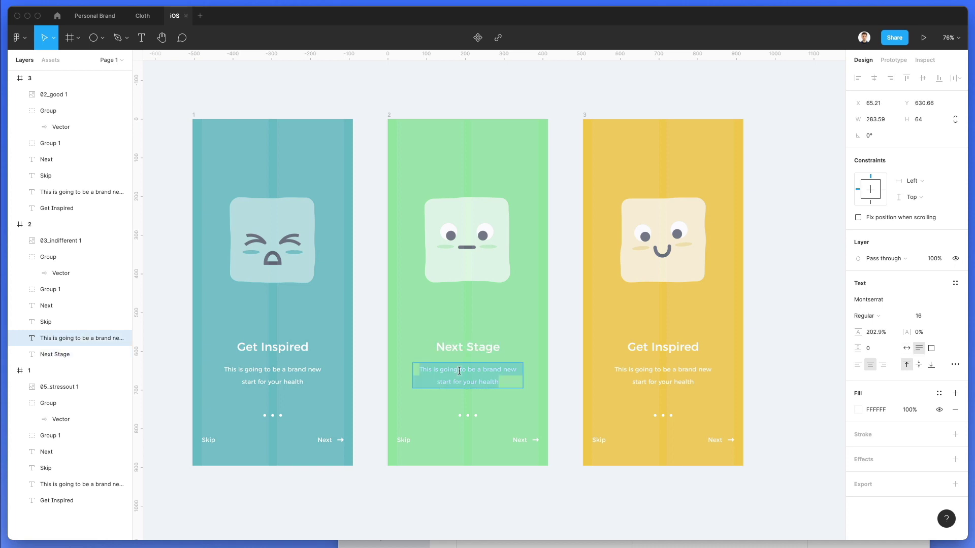
pyautogui.write('The ve')
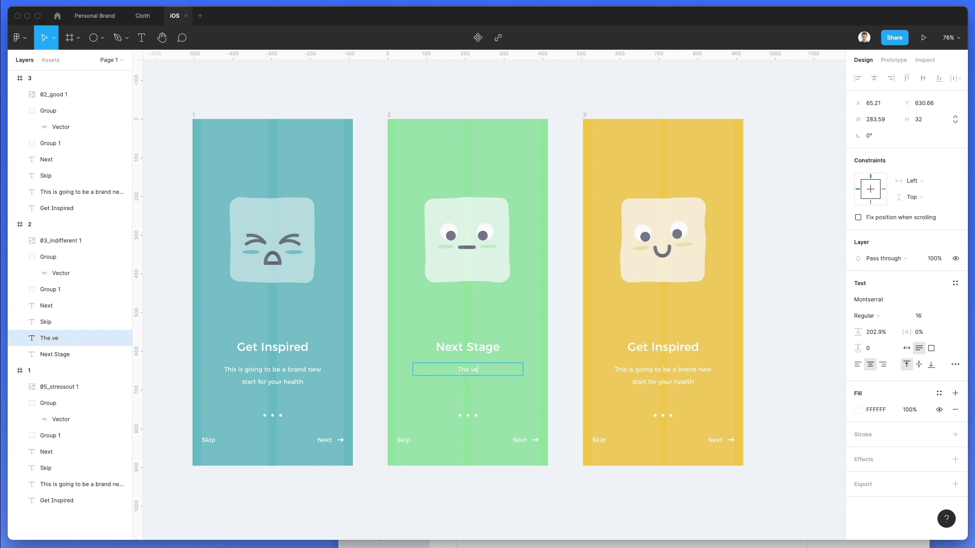
pyautogui.write('ry best way to remedy from your current emotional situation.')
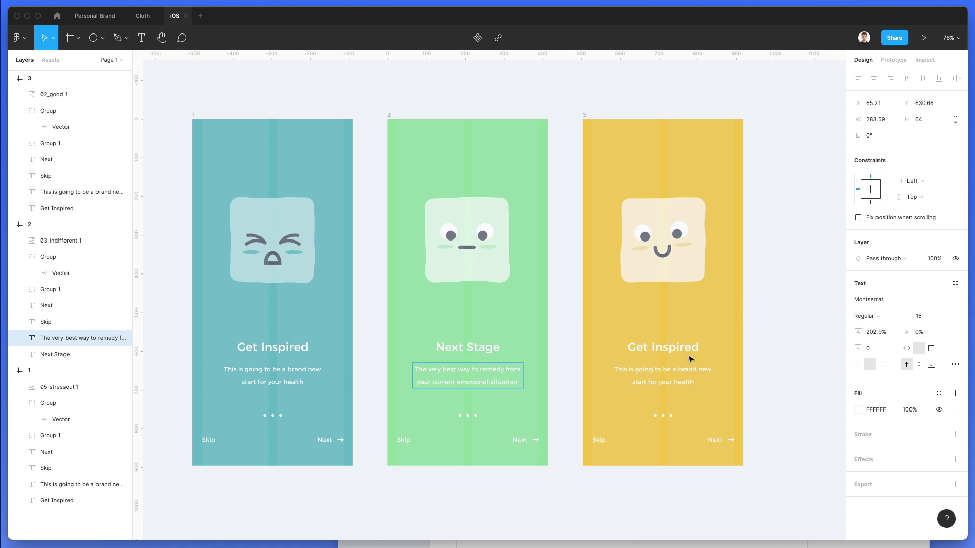
# - Replace the subtitle in frame 3 with "Join us today and change your emotional life for the better."
pyautogui.click(670, 367)
pyautogui.doubleClick(667, 369)
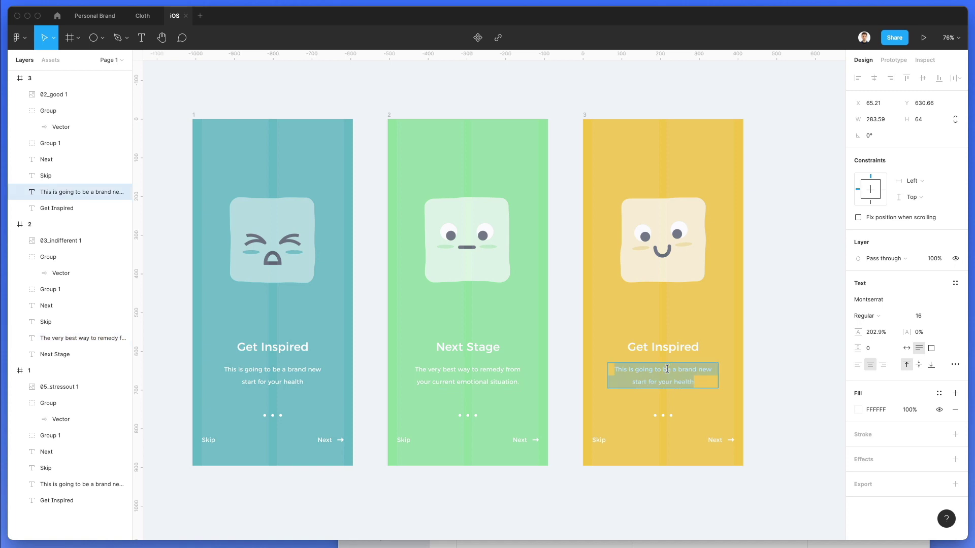
pyautogui.write('Joi')
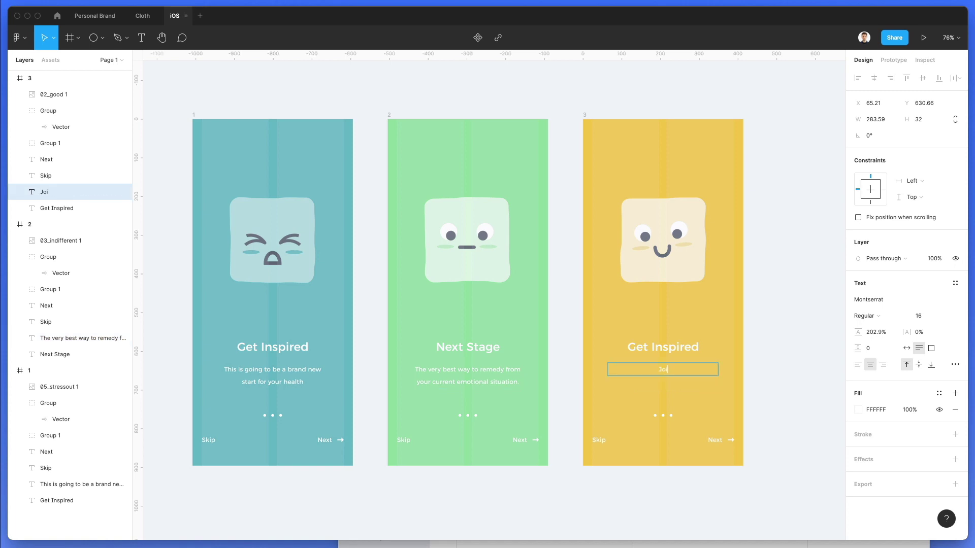
pyautogui.write('n us today and change your emotiona')
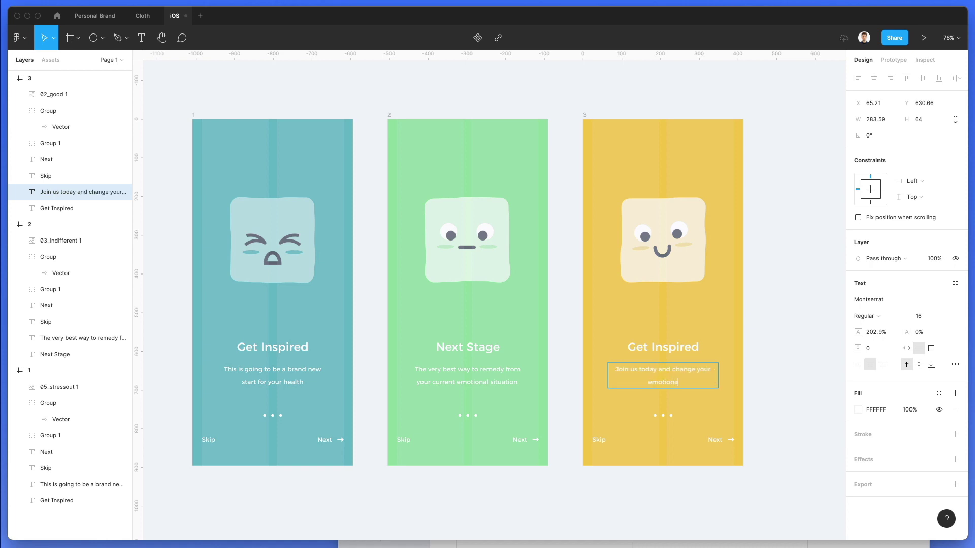
pyautogui.write('l life for the better')
# - Replace the heading in frame 3 with "Join Us"
pyautogui.click(665, 347)
pyautogui.doubleClick(667, 344)
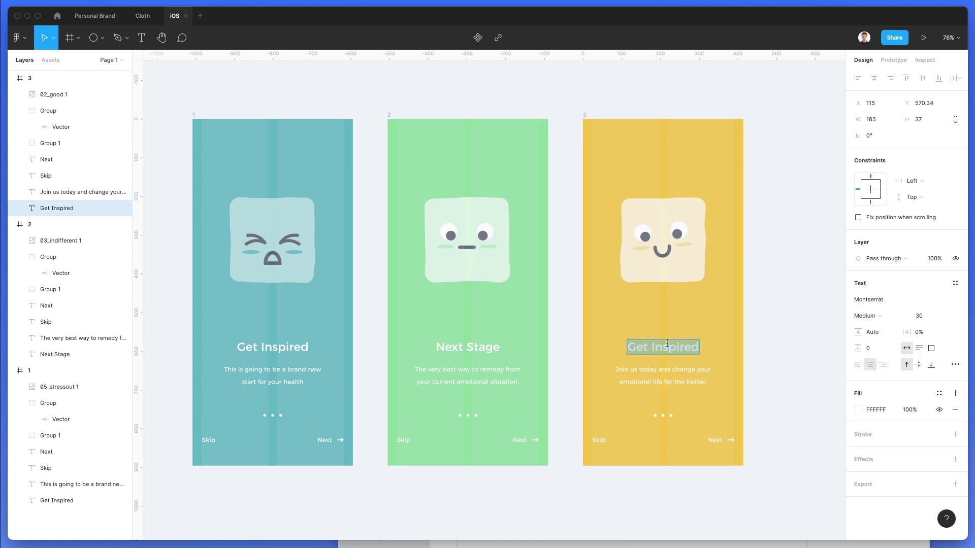
pyautogui.write('Join Us')
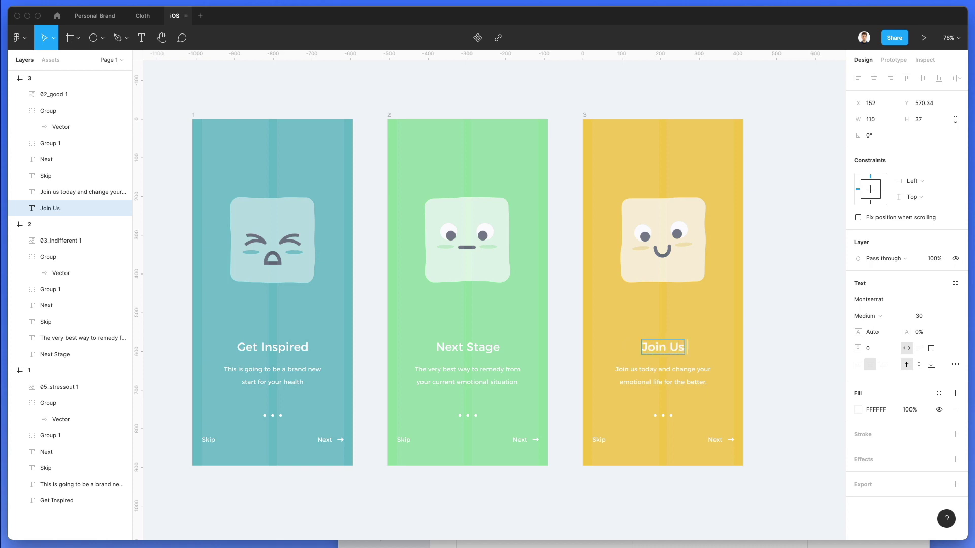
pyautogui.click(820, 340)
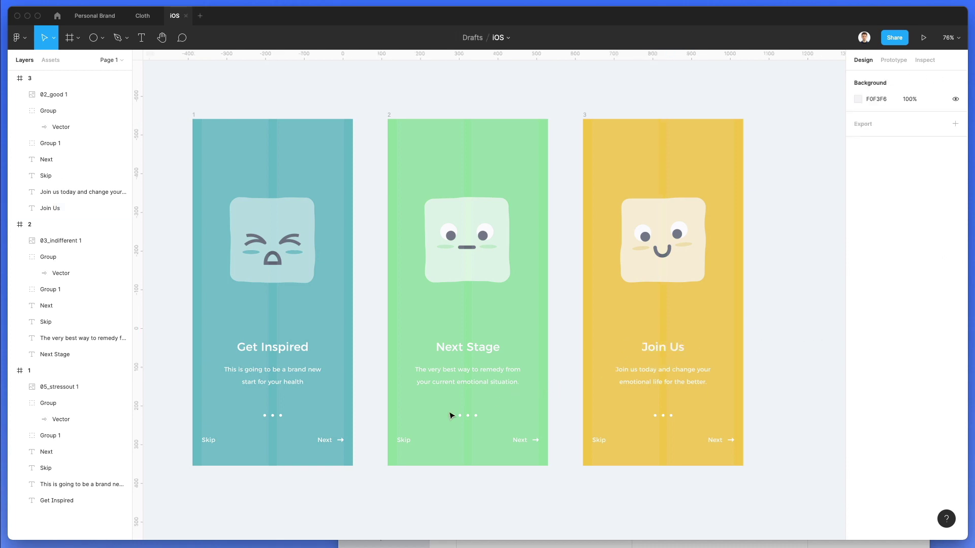
# - Set the last two page dots in frame 1 and the last dot in frame 2 to 50% opacity
pyautogui.scroll(3, 364, 424)
pyautogui.moveTo(250, 406); pyautogui.dragTo(285, 420)
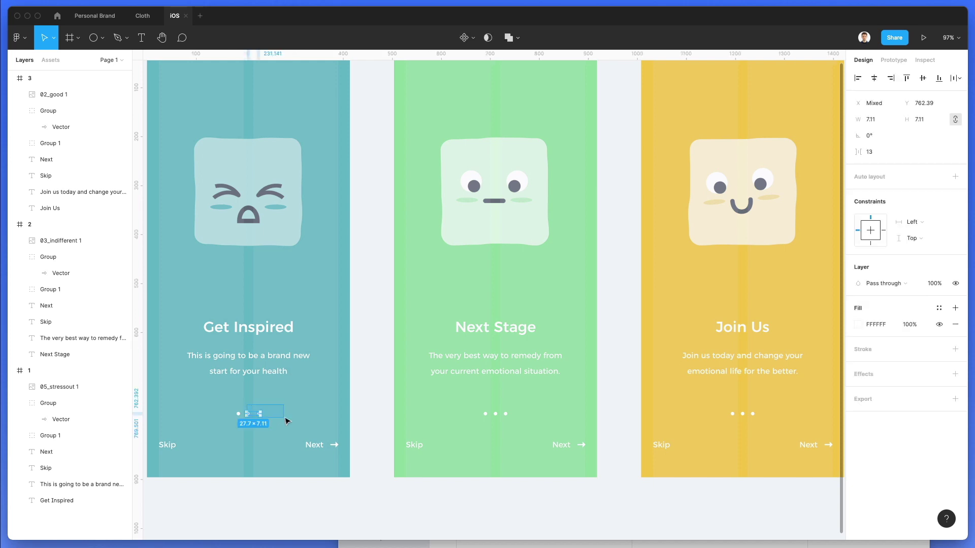
pyautogui.keyDown('shift'); pyautogui.click(507, 413); pyautogui.keyUp('shift')
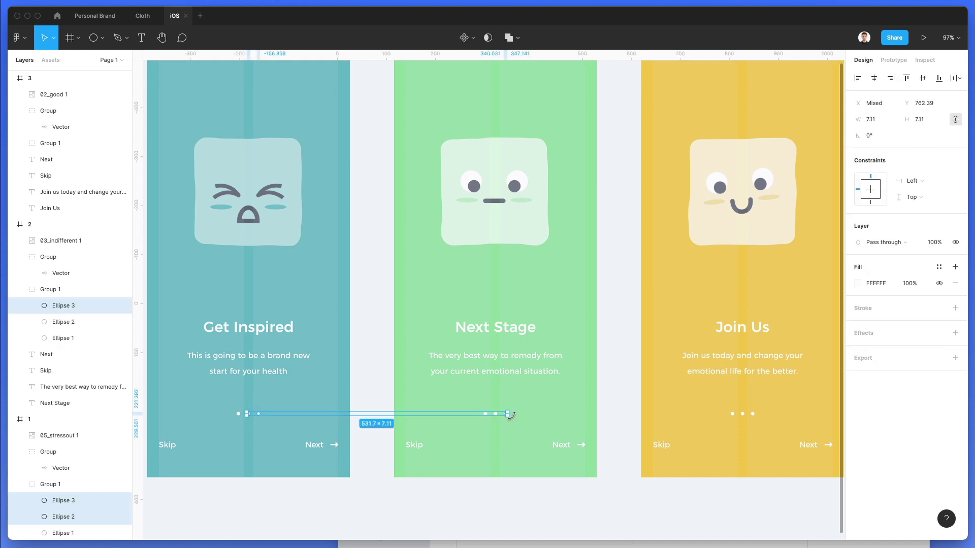
pyautogui.scroll(5, 274, 412)
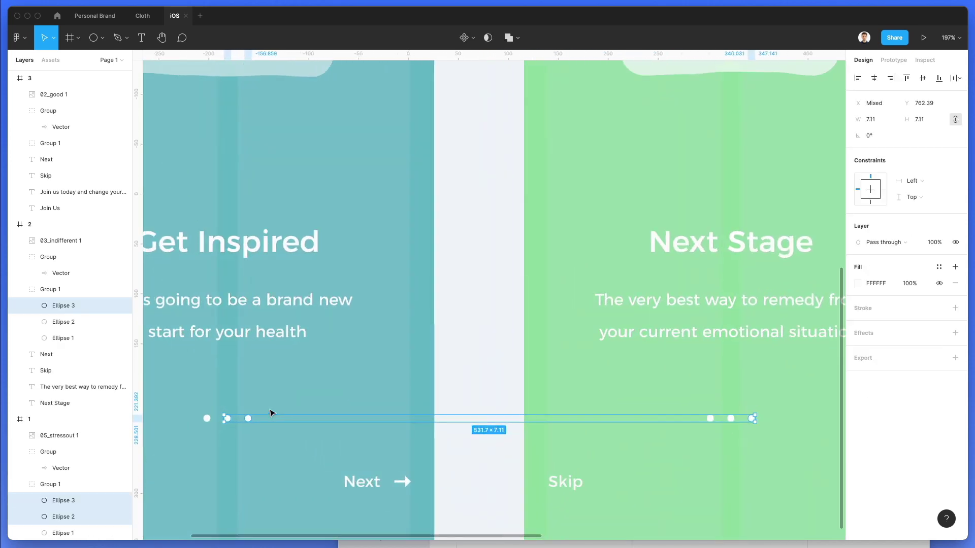
pyautogui.press('5')
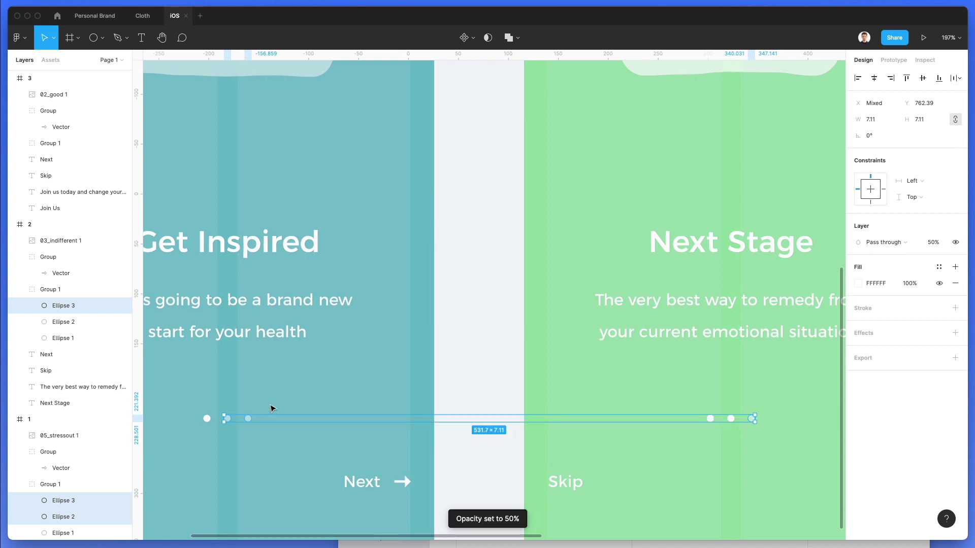
pyautogui.press('Escape')
pyautogui.scroll(-5, 270, 411)
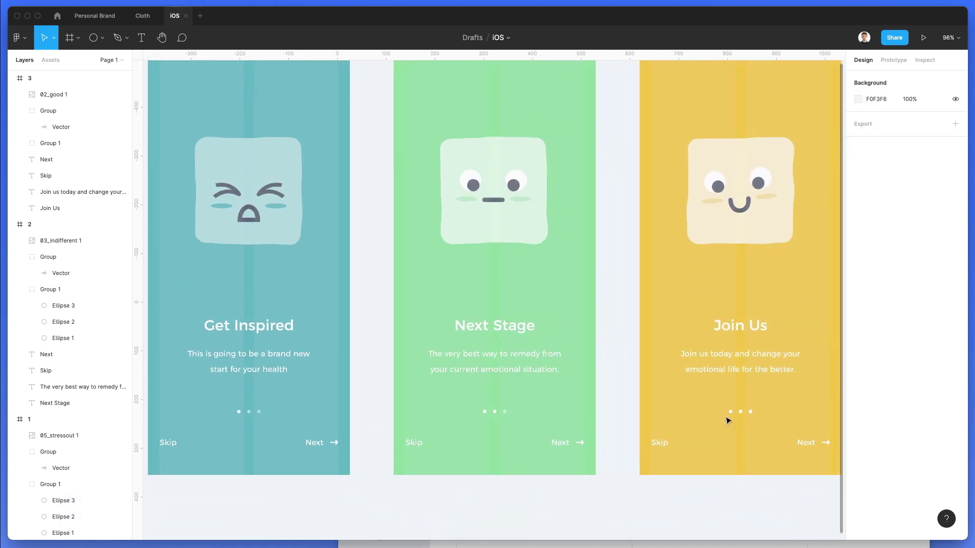
# - Delete the Skip and Next labels and the arrow from frame 3
pyautogui.hscroll(5, 727, 419)
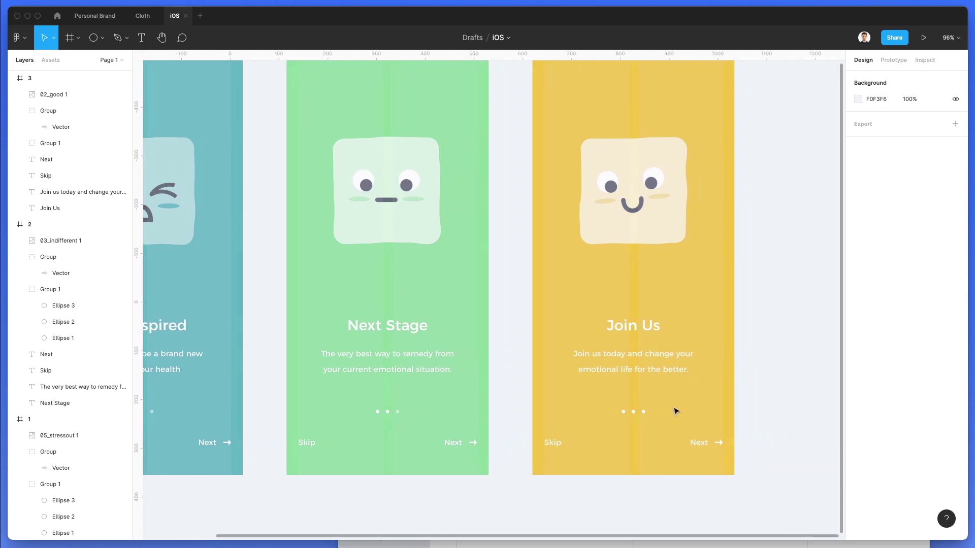
pyautogui.moveTo(541, 433); pyautogui.dragTo(791, 477)
pyautogui.press('Delete')
# - Draw a button rectangle about 366 × 68 below frame 3's page dots, spanning the grid columns, with corner radius 66
pyautogui.press('r')
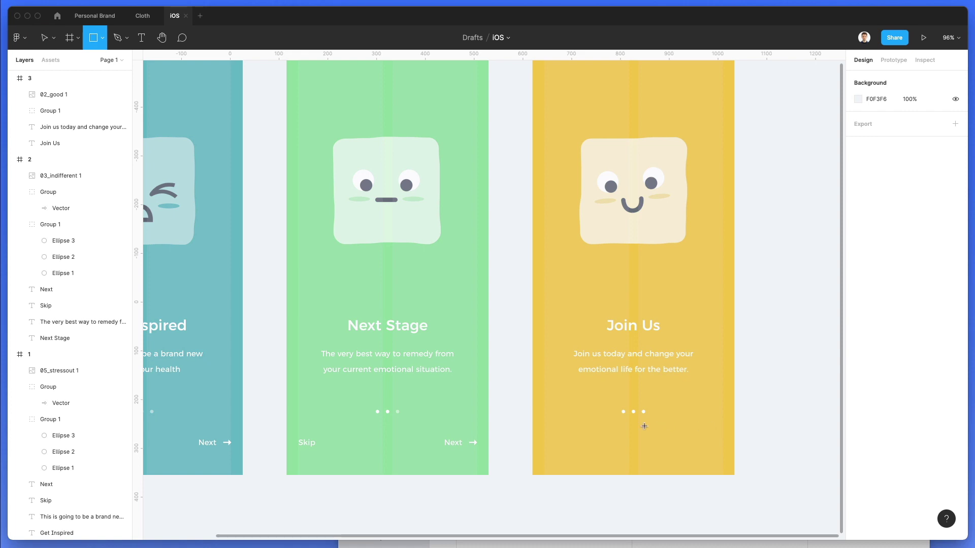
pyautogui.moveTo(553, 430)
pyautogui.mouseDown()
pyautogui.moveTo(663, 457)
pyautogui.moveTo(723, 458)
pyautogui.moveTo(543, 444)
pyautogui.mouseUp()
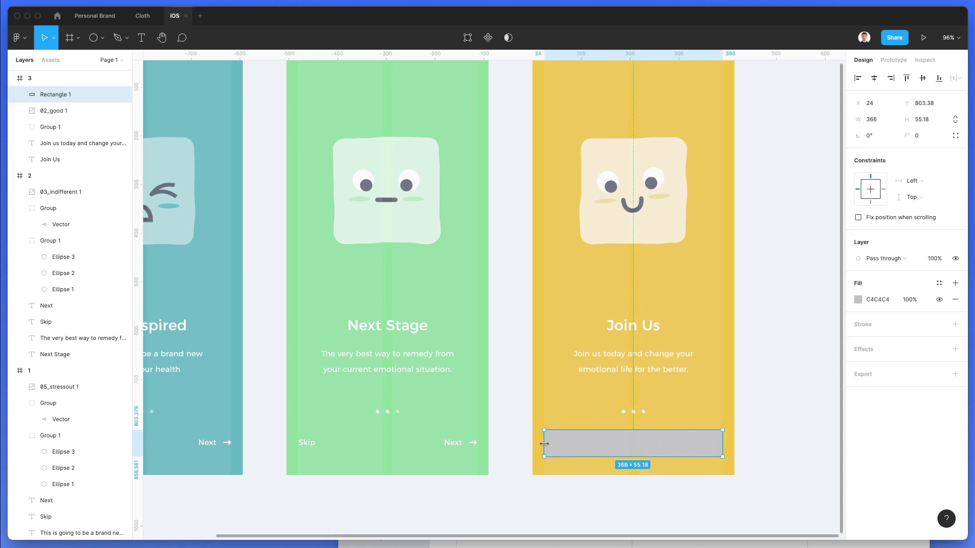
pyautogui.moveTo(893, 138); pyautogui.dragTo(927, 138)
pyautogui.moveTo(635, 427); pyautogui.dragTo(644, 441)
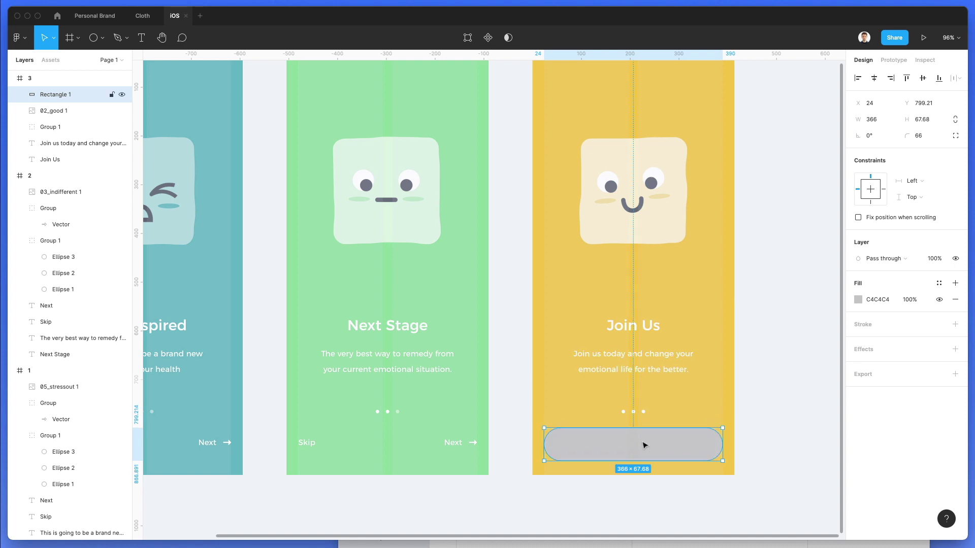
# - Nudge the Skip and Next labels and arrows in frames 1 and 2 slightly down to line up with frame 3's button
pyautogui.scroll(-2, 641, 446)
pyautogui.moveTo(189, 409); pyautogui.dragTo(685, 451)
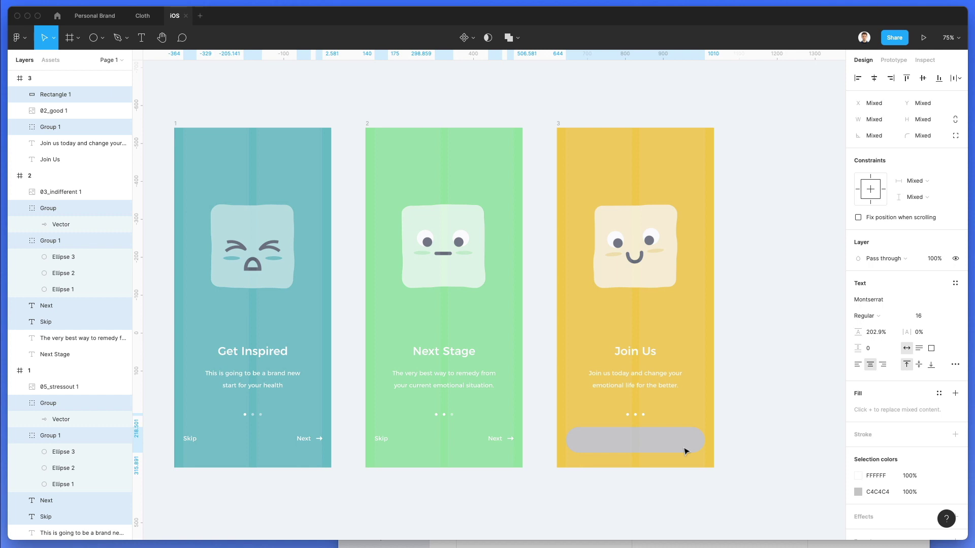
pyautogui.moveTo(514, 460); pyautogui.dragTo(182, 435)
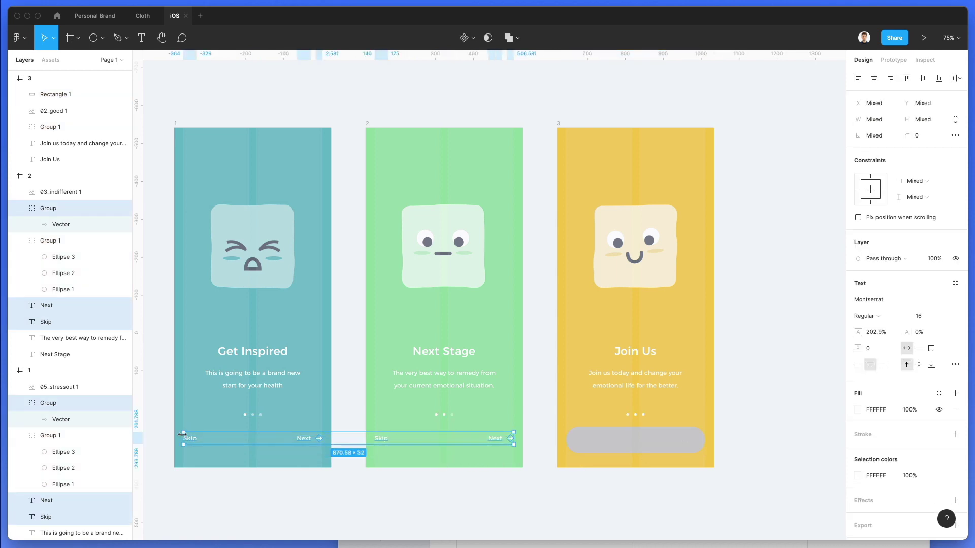
pyautogui.press('Down')
pyautogui.press('Down')
pyautogui.press('Down')
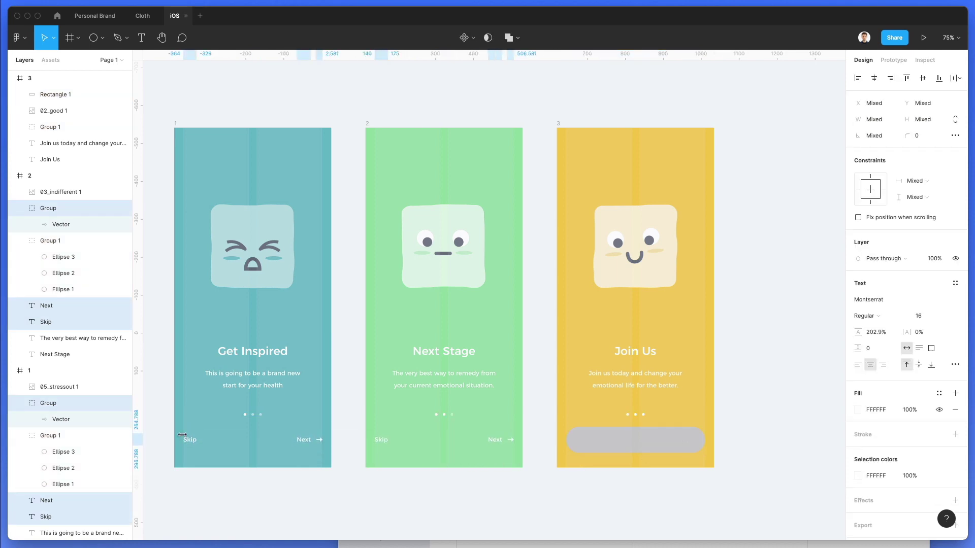
# - Change the fill of frame 3's button rectangle to white, FFFFFF
pyautogui.click(611, 435)
pyautogui.doubleClick(611, 439)
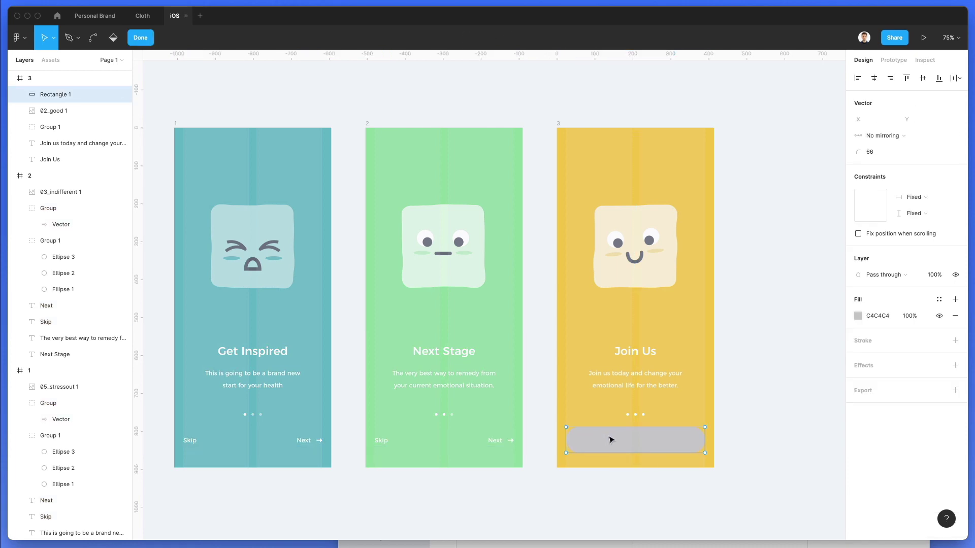
pyautogui.click(857, 316)
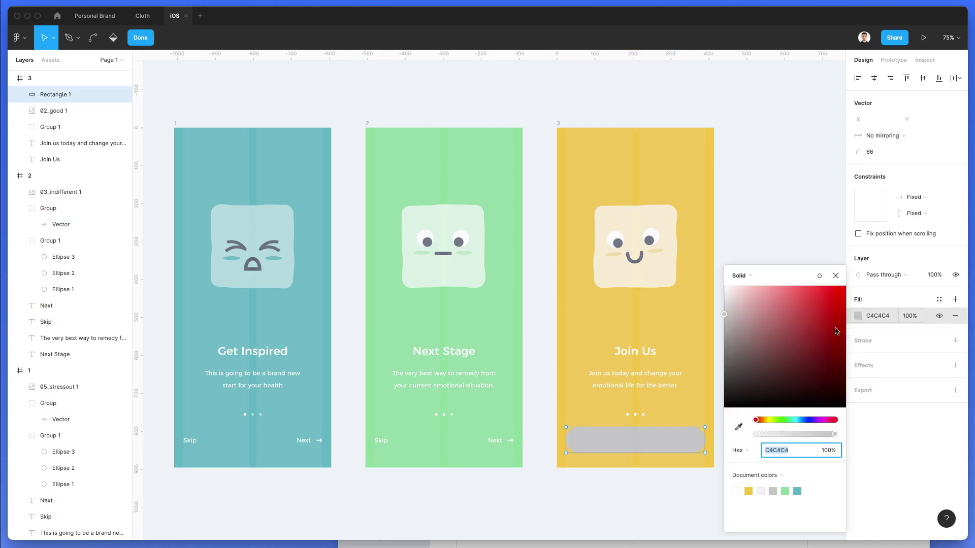
pyautogui.write('FFFFFF')
pyautogui.press('Return')
pyautogui.click(825, 212)
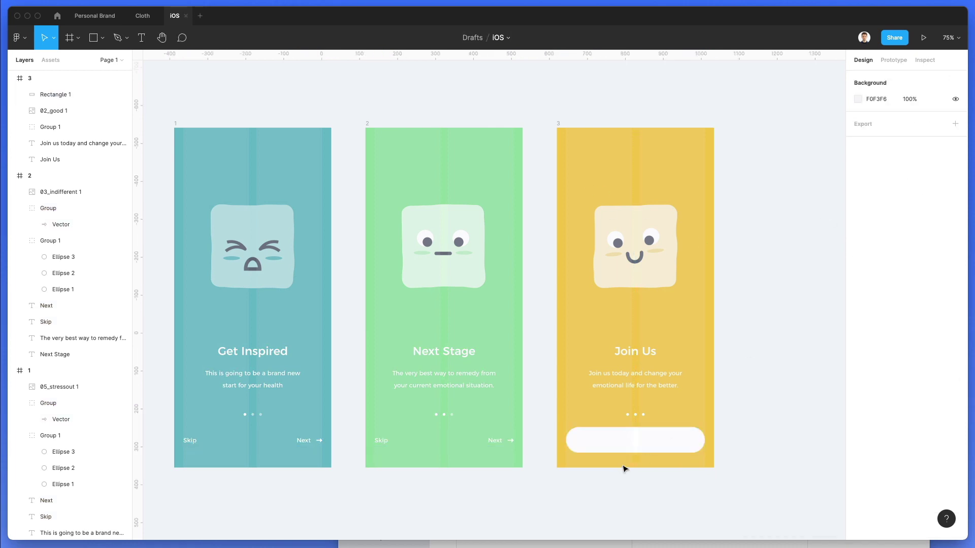
# - Duplicate frame 3's subtitle onto the white button and replace the copy's text with "Get Started"
pyautogui.scroll(4, 624, 467)
pyautogui.scroll(1, 625, 467)
pyautogui.click(589, 406)
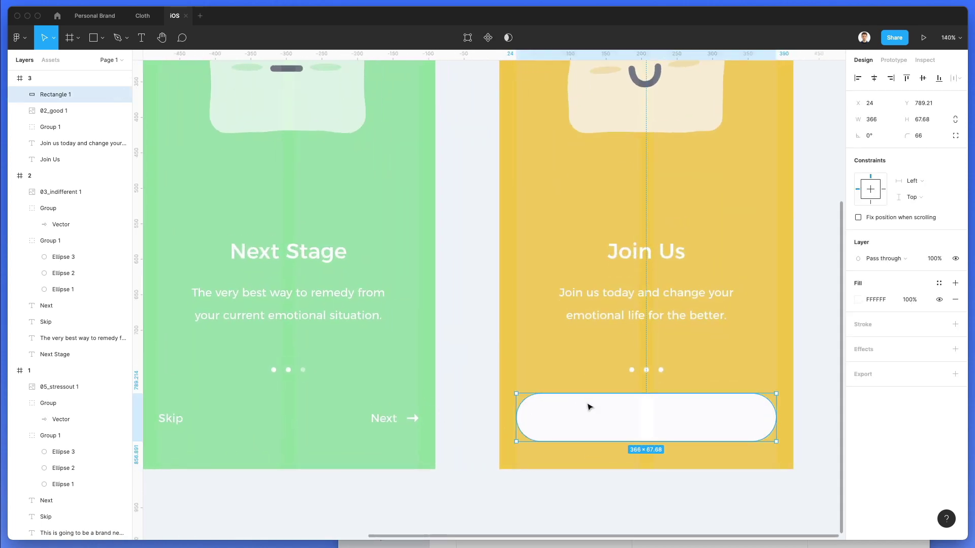
pyautogui.click(649, 290)
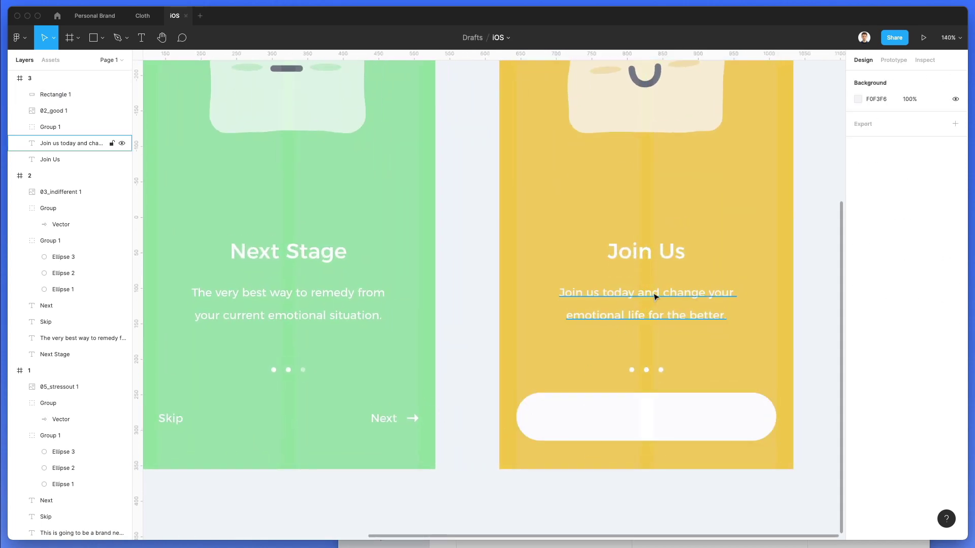
pyautogui.moveTo(668, 299); pyautogui.dragTo(664, 417)
pyautogui.doubleClick(662, 417)
pyautogui.write('Get Started')
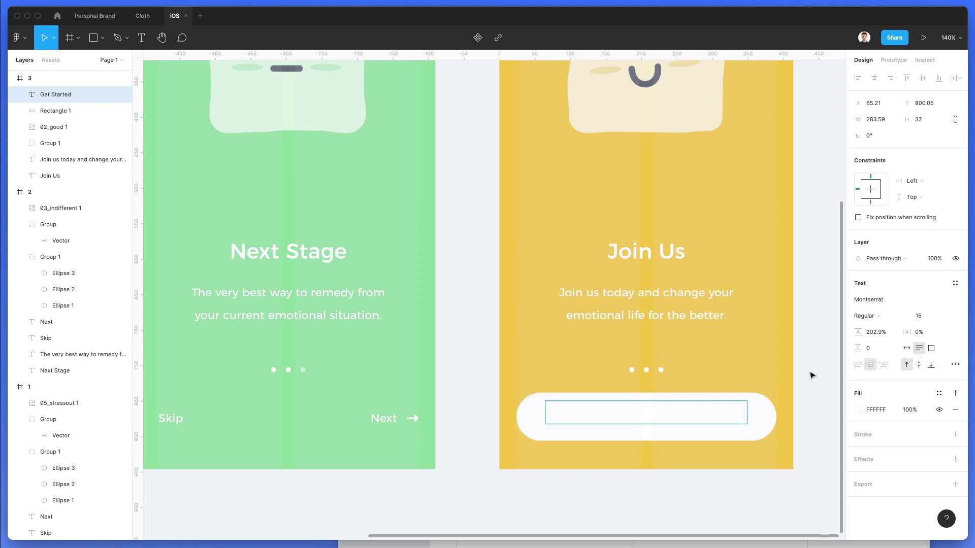
# - Change the "Get Started" label's text color to black, 000000
pyautogui.hotkey('ctrl', 'a')
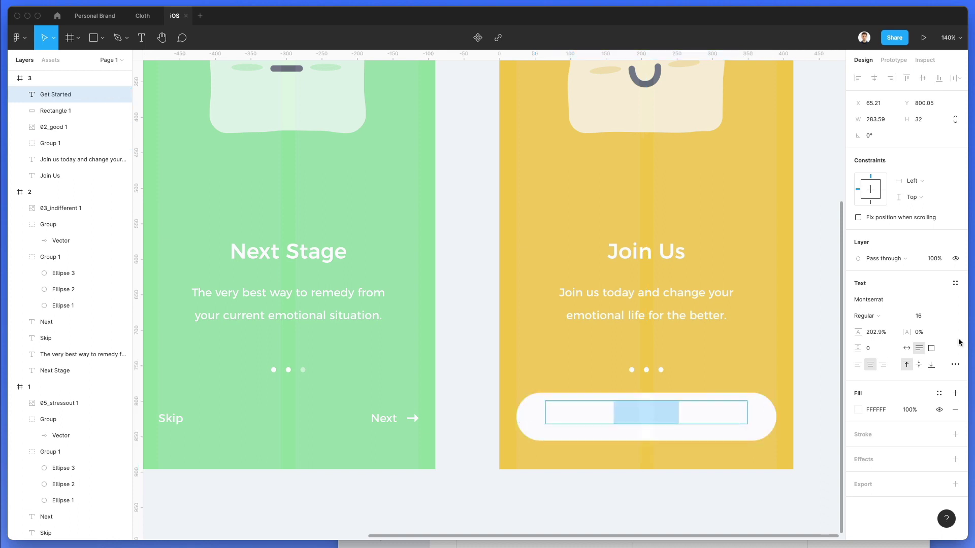
pyautogui.click(858, 411)
pyautogui.write('000000')
pyautogui.press('Return')
pyautogui.click(700, 396)
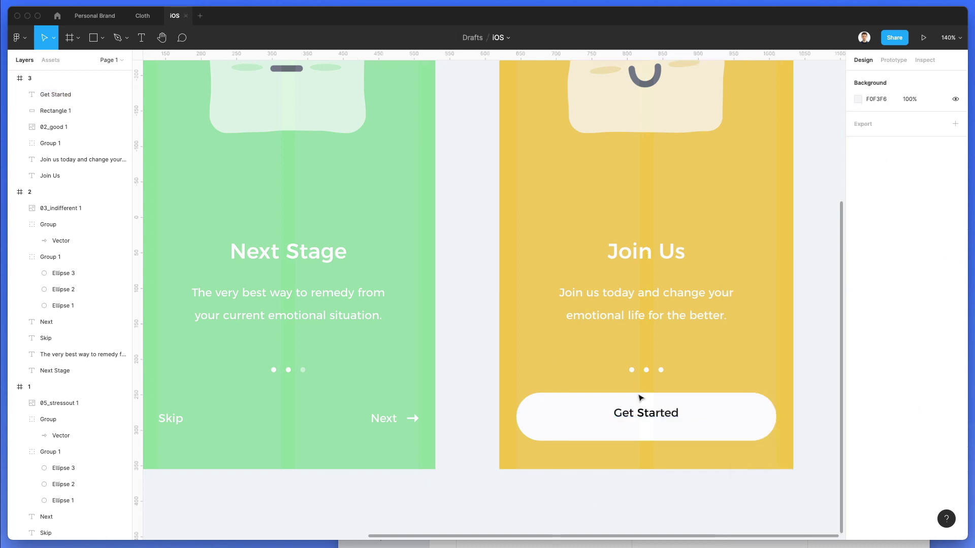
# - Move the "Get Started" label slightly down to center it vertically in the button
pyautogui.click(660, 410)
pyautogui.moveTo(660, 411); pyautogui.dragTo(662, 413)
pyautogui.scroll(-5, 660, 412)
pyautogui.press('Escape')
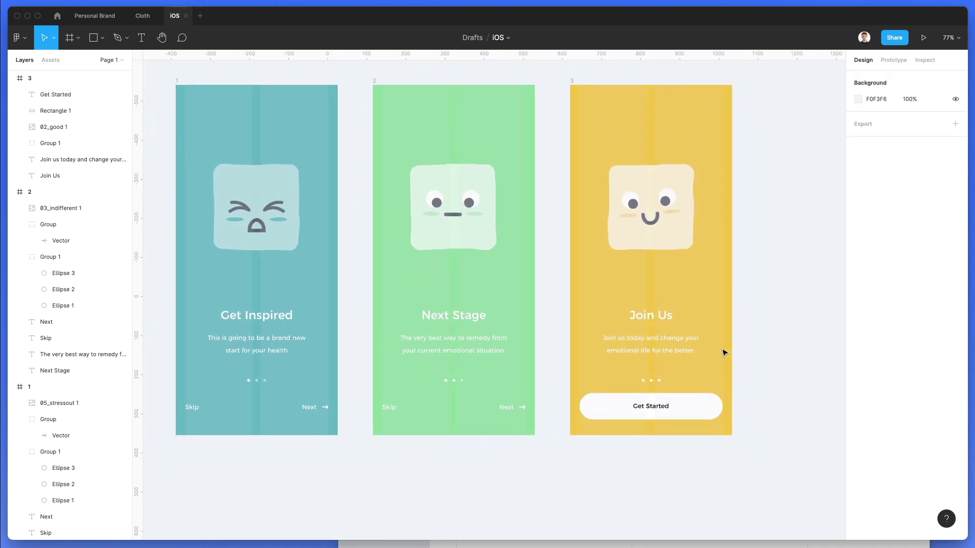
# - Hide the two-column layout grid on all three frames at once
pyautogui.scroll(-1, 725, 352)
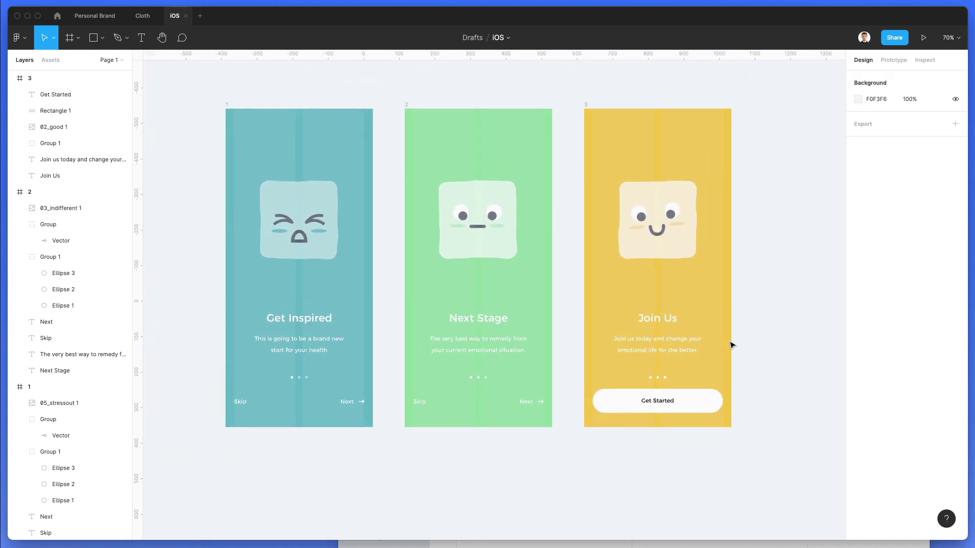
pyautogui.moveTo(197, 83); pyautogui.dragTo(787, 429)
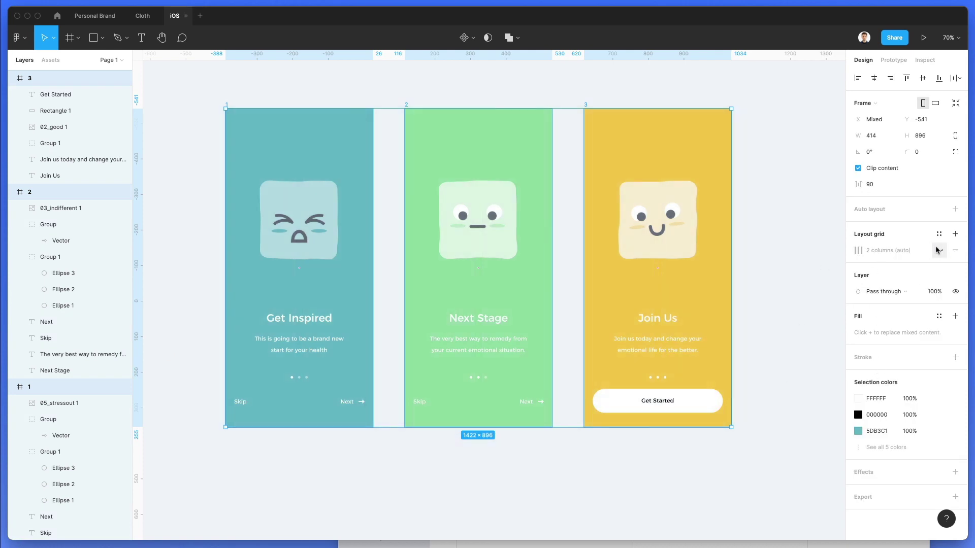
pyautogui.click(766, 262)
pyautogui.scroll(1, 741, 312)
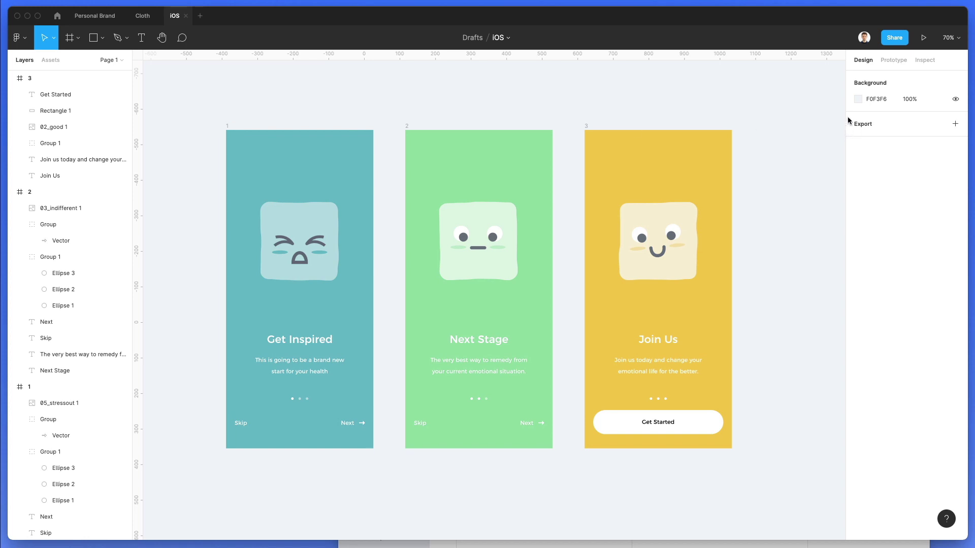
# - Try the pale green of frame 2's emoji and the pale teal of frame 1's emoji as the canvas background color
pyautogui.click(858, 99)
pyautogui.press('i')
pyautogui.click(500, 249)
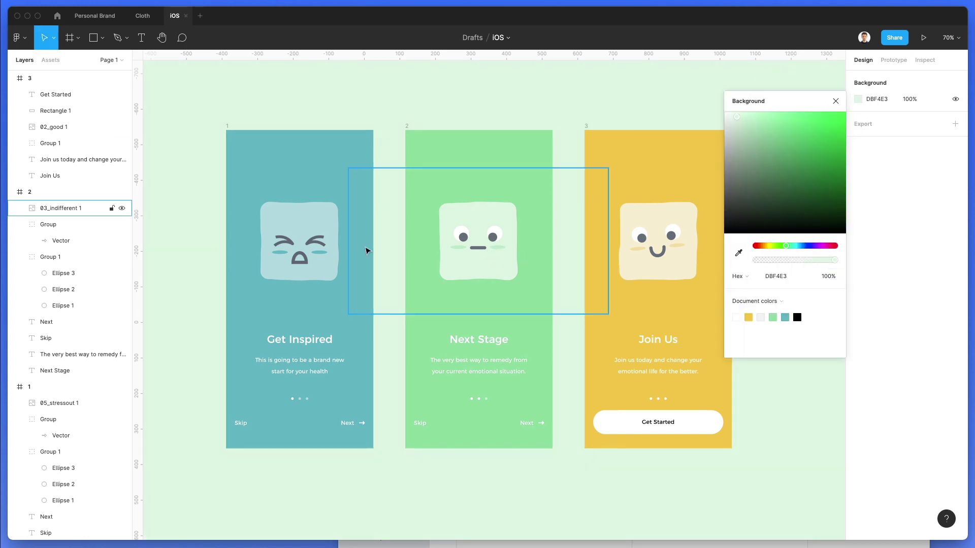
pyautogui.press('i')
pyautogui.click(317, 247)
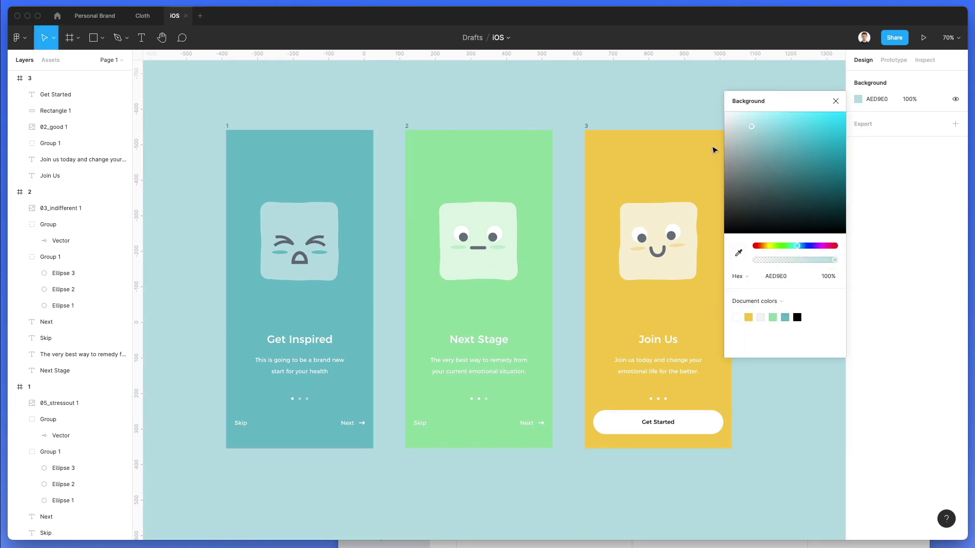
# - Set the canvas background to the very light blue-grey F6F7FA
pyautogui.moveTo(726, 117); pyautogui.dragTo(726, 120)
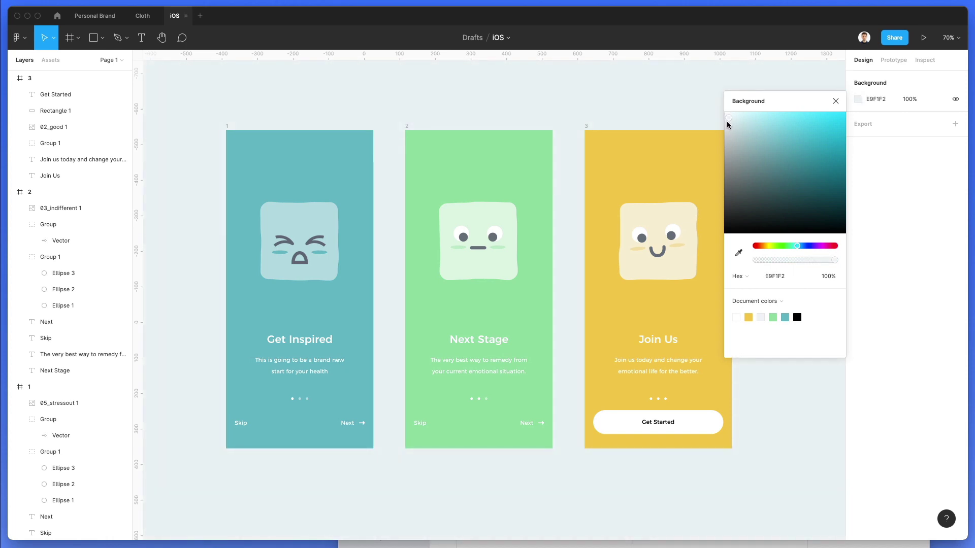
pyautogui.click(803, 246)
pyautogui.moveTo(802, 247); pyautogui.dragTo(801, 248)
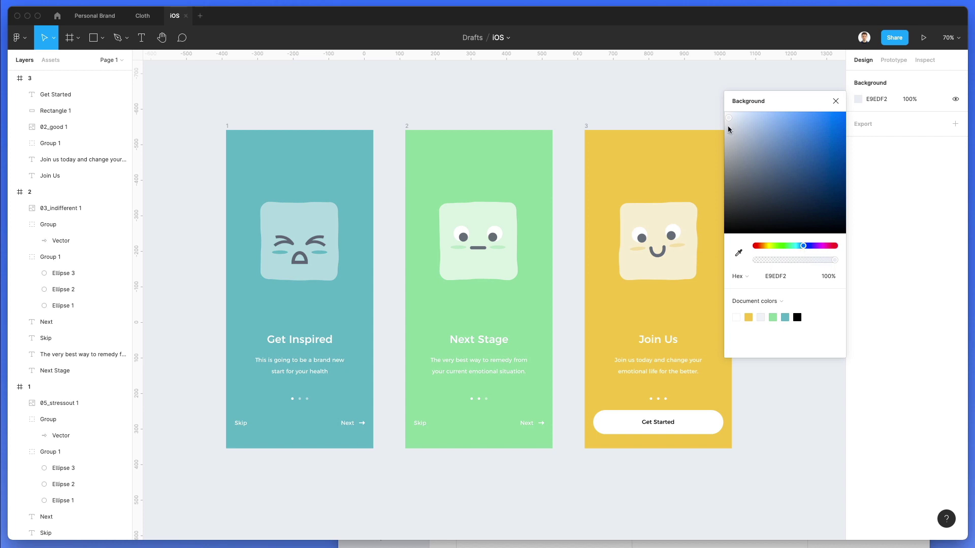
pyautogui.moveTo(727, 126); pyautogui.dragTo(724, 119)
pyautogui.click(835, 101)
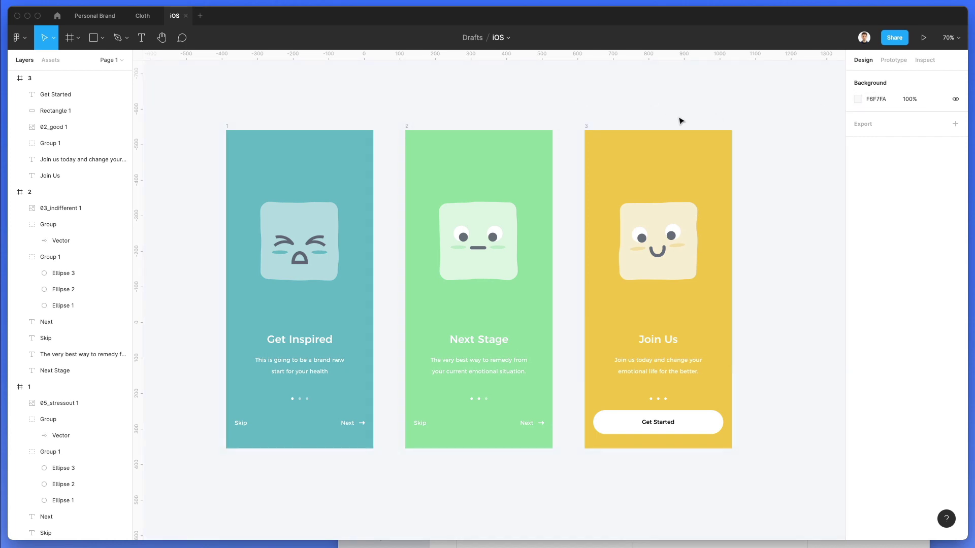
# - Hide the editor interface and review the three onboarding screens side by side
pyautogui.hotkey('ctrl', '\\')
pyautogui.scroll(-1, 546, 152)
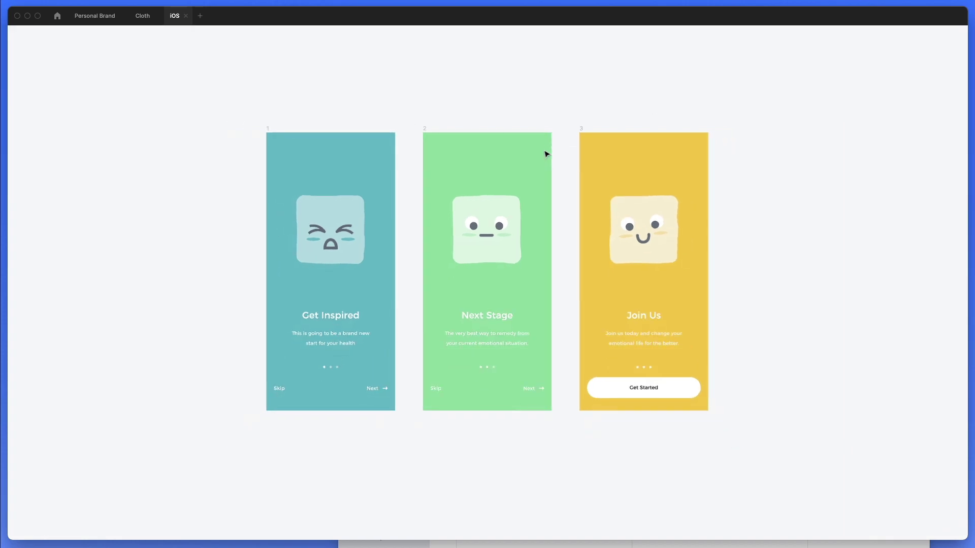
pyautogui.scroll(3, 545, 153)
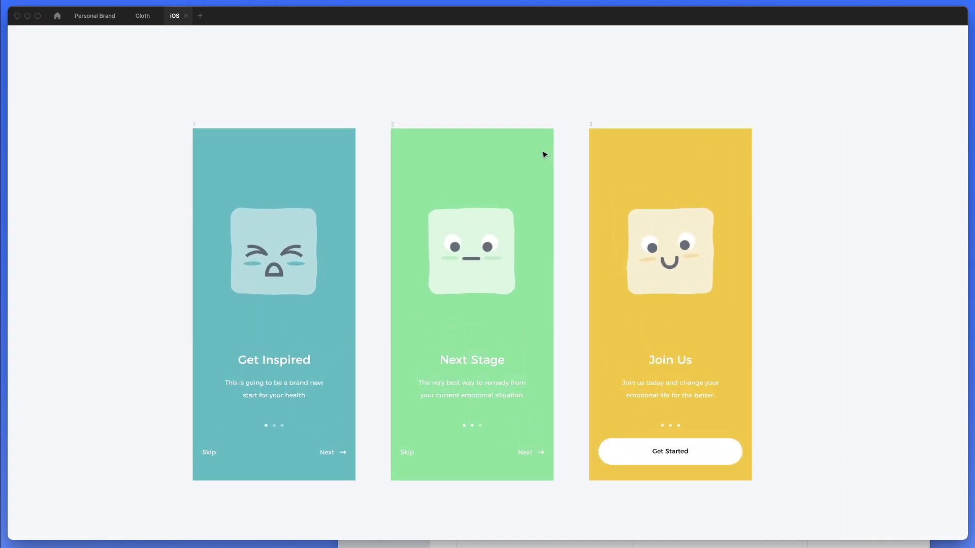
pyautogui.scroll(-1, 553, 97)
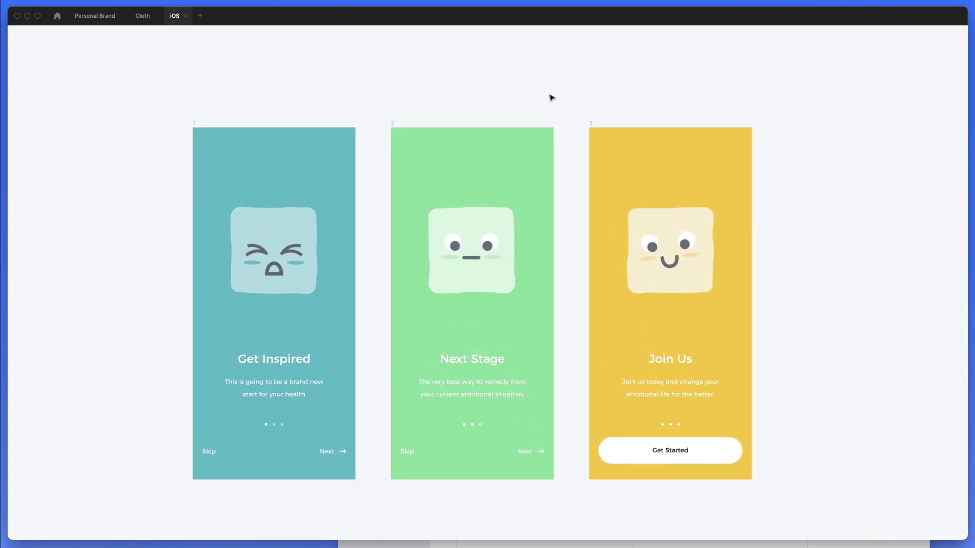